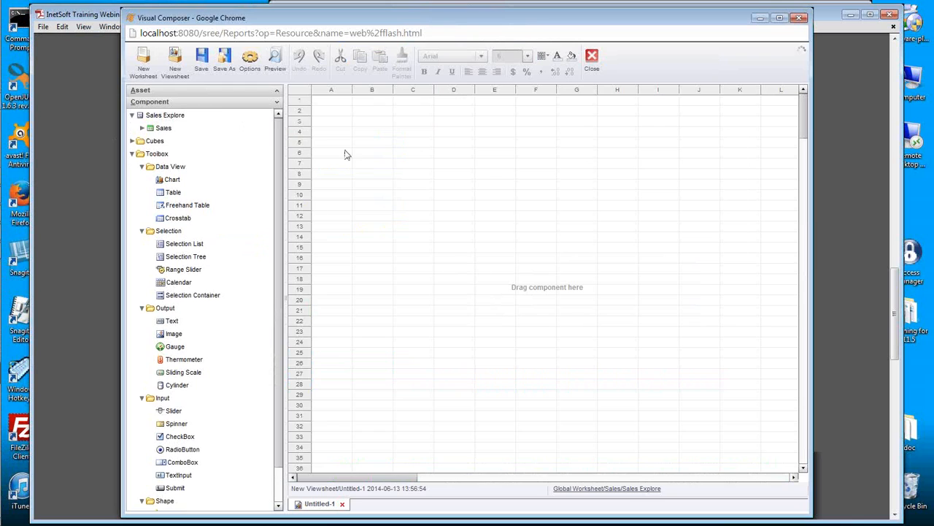
Step: Expand the Sales data block under Sales Explore to list its individual fields
{"action": "left_click", "coordinate": [142, 128]}
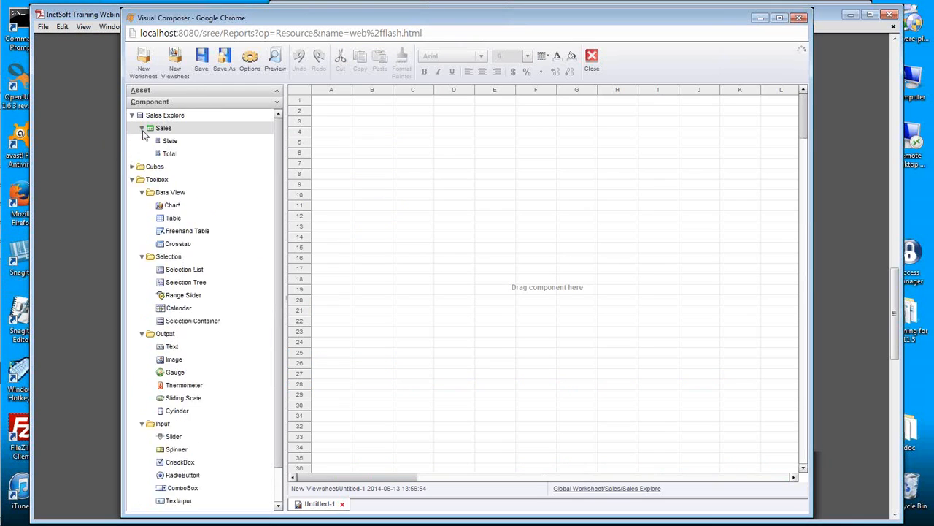
{"action": "left_click", "coordinate": [141, 117]}
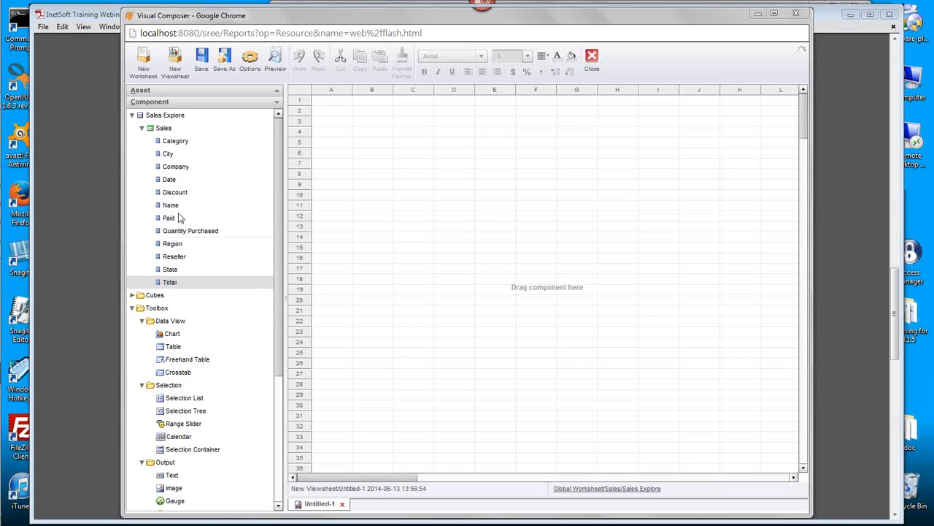
Step: Place the entire Sales data block on the viewsheet as a table and lengthen the table down to row 15
{"action": "left_click_drag", "start_coordinate": [165, 130], "coordinate": [379, 125]}
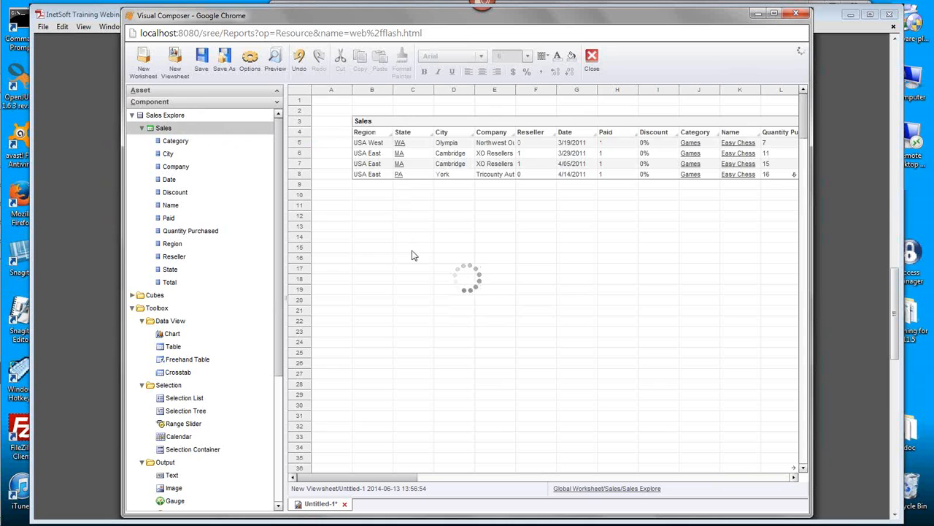
{"action": "left_click", "coordinate": [523, 121]}
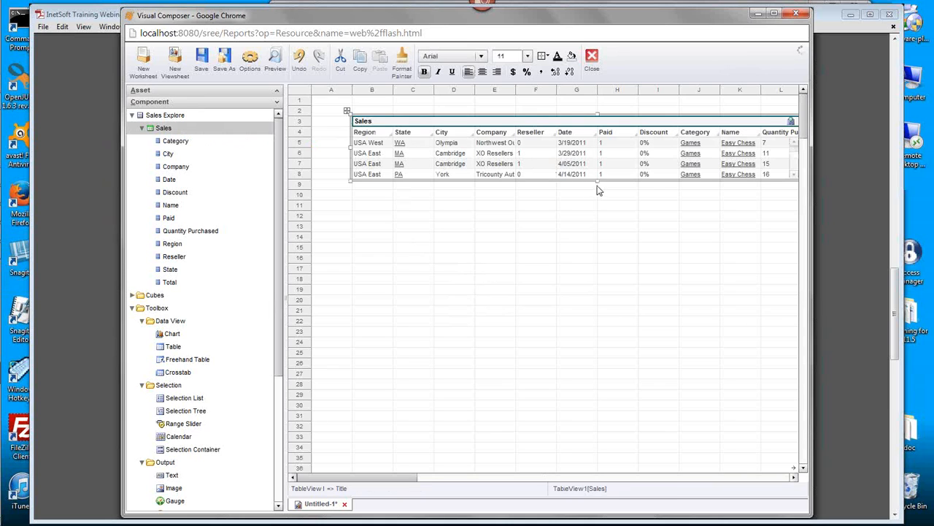
{"action": "left_click_drag", "start_coordinate": [597, 184], "coordinate": [601, 258]}
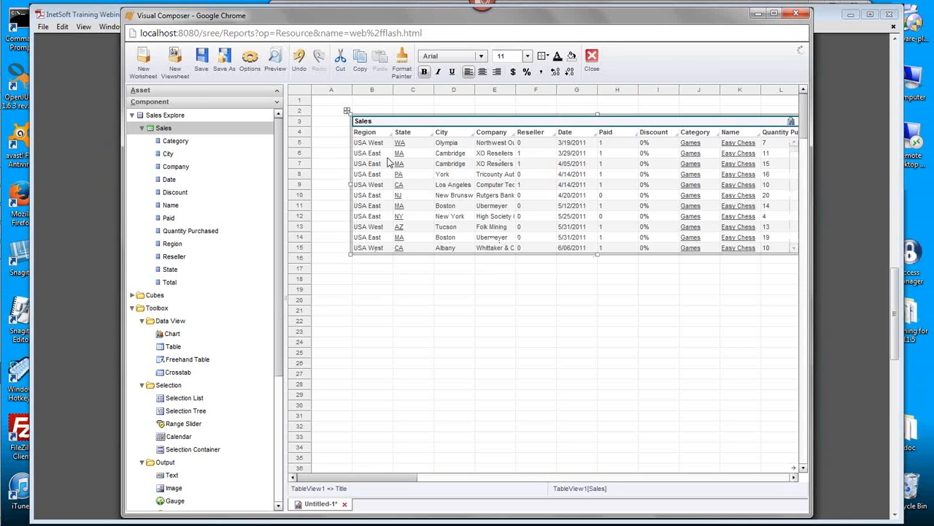
Step: Delete the Sales table from the viewsheet
{"action": "left_click", "coordinate": [335, 102]}
{"action": "left_click", "coordinate": [407, 195]}
{"action": "key", "text": "Delete"}
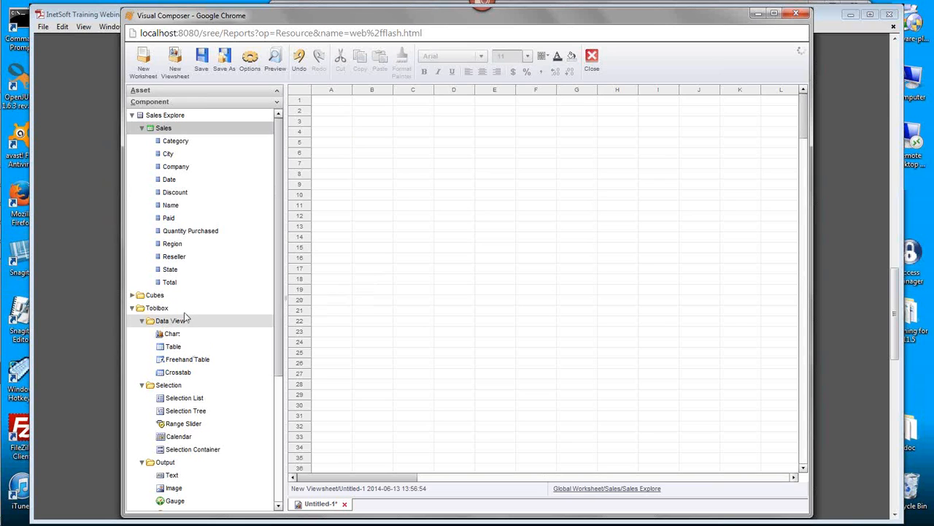
Step: Add an empty Table component at cell B4 and consult the sample Sales Table in InetSoft Training Webinar.pdf in Adobe Reader
{"action": "left_click_drag", "start_coordinate": [190, 351], "coordinate": [374, 146]}
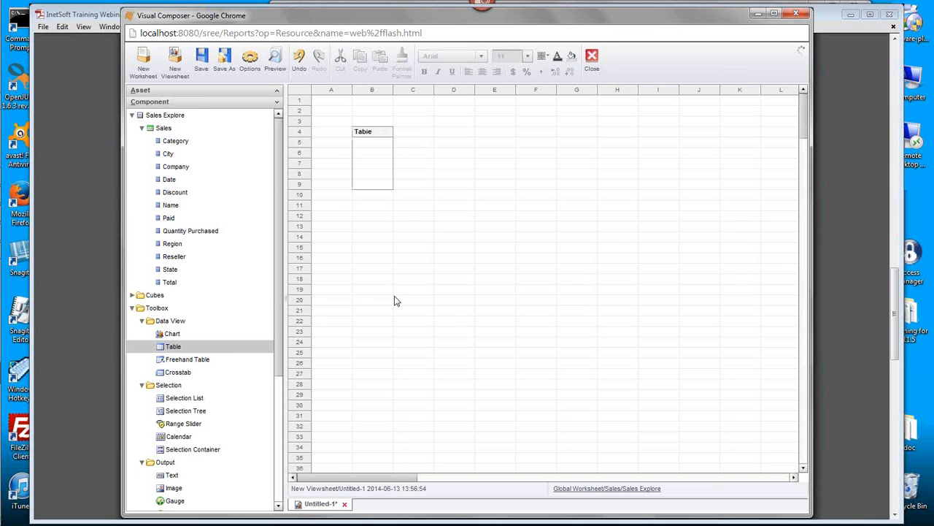
{"action": "mouse_move", "coordinate": [382, 171]}
{"action": "left_click", "coordinate": [103, 21]}
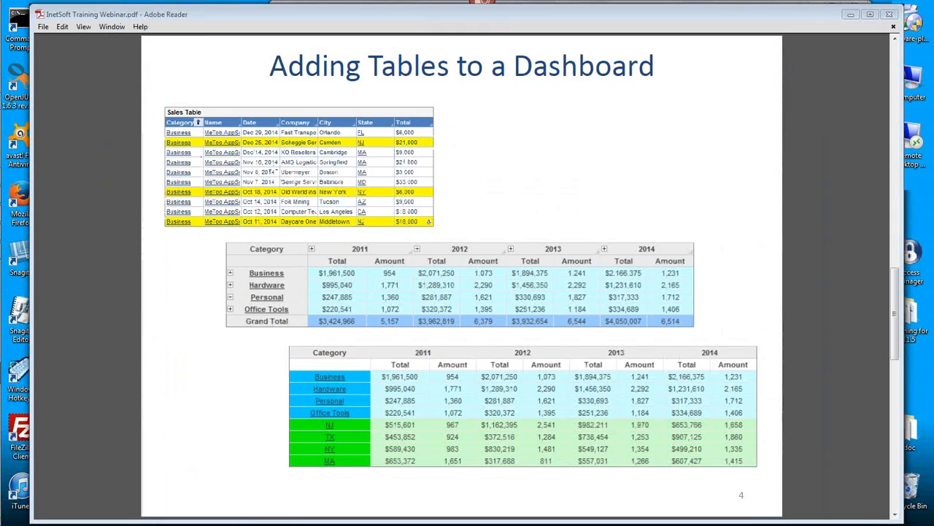
{"action": "left_click", "coordinate": [850, 14]}
{"action": "mouse_move", "coordinate": [370, 182]}
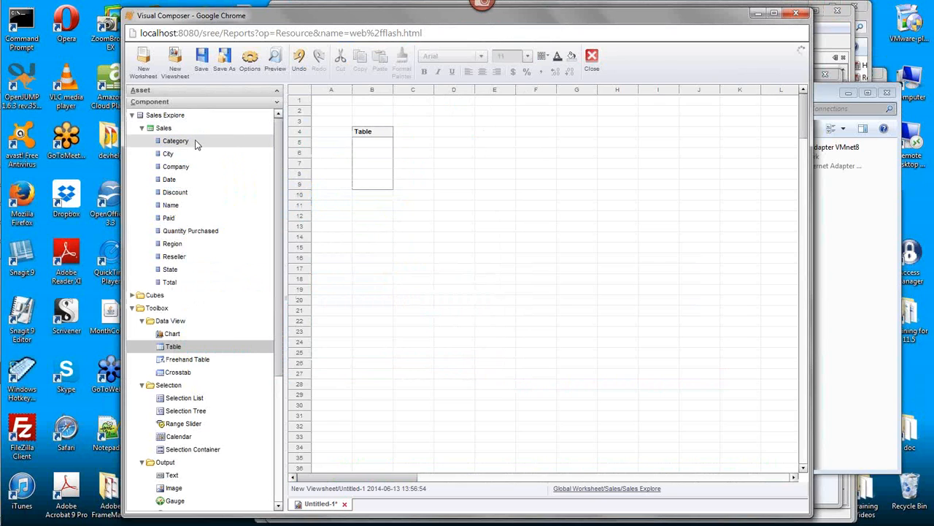
Step: Add the Category field to the empty table and insert Name as the column to its right
{"action": "left_click_drag", "start_coordinate": [195, 144], "coordinate": [372, 164]}
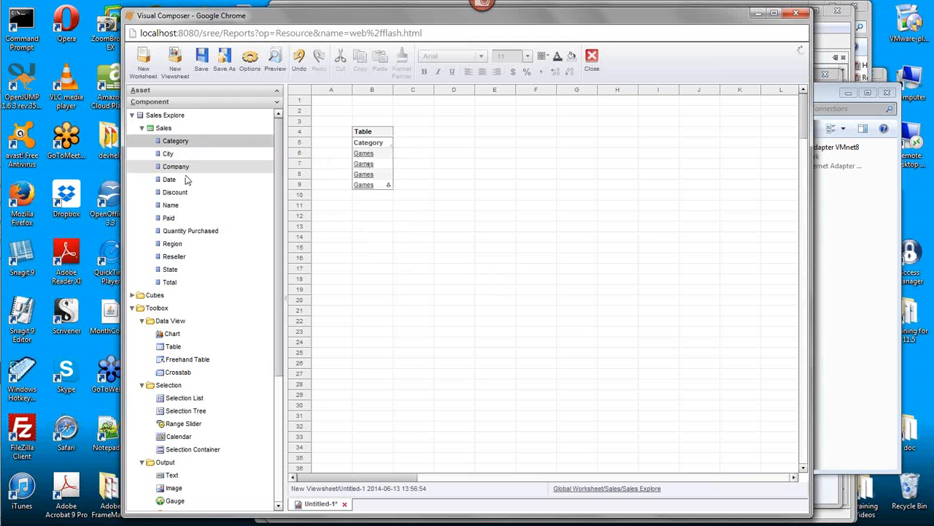
{"action": "left_click_drag", "start_coordinate": [184, 210], "coordinate": [354, 162]}
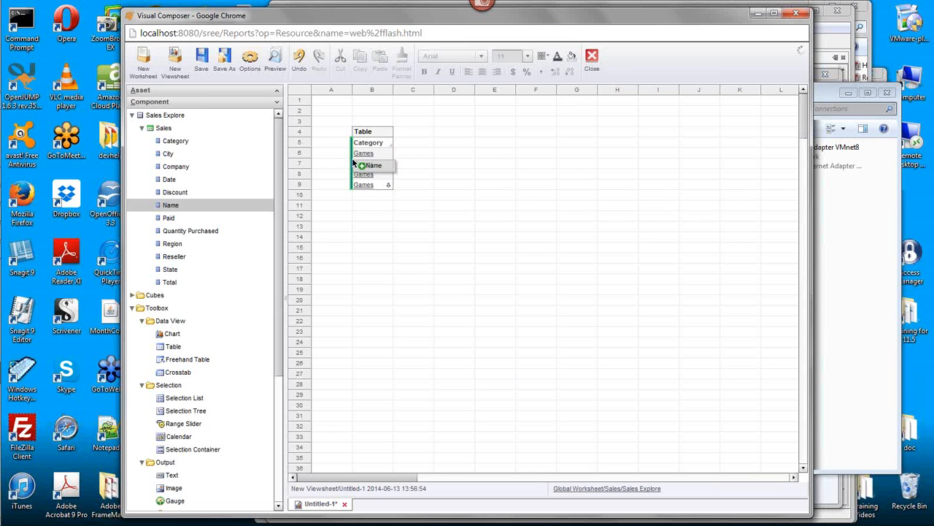
{"action": "left_click_drag", "start_coordinate": [354, 162], "coordinate": [393, 165]}
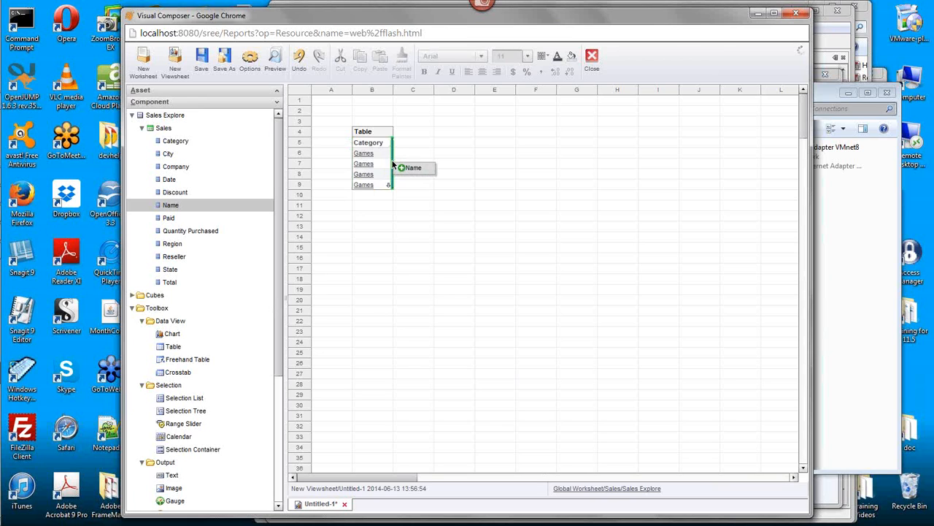
{"action": "mouse_move", "coordinate": [393, 165]}
{"action": "left_mouse_down"}
{"action": "mouse_move", "coordinate": [374, 155]}
{"action": "mouse_move", "coordinate": [378, 170]}
{"action": "mouse_move", "coordinate": [391, 167]}
{"action": "left_mouse_up"}
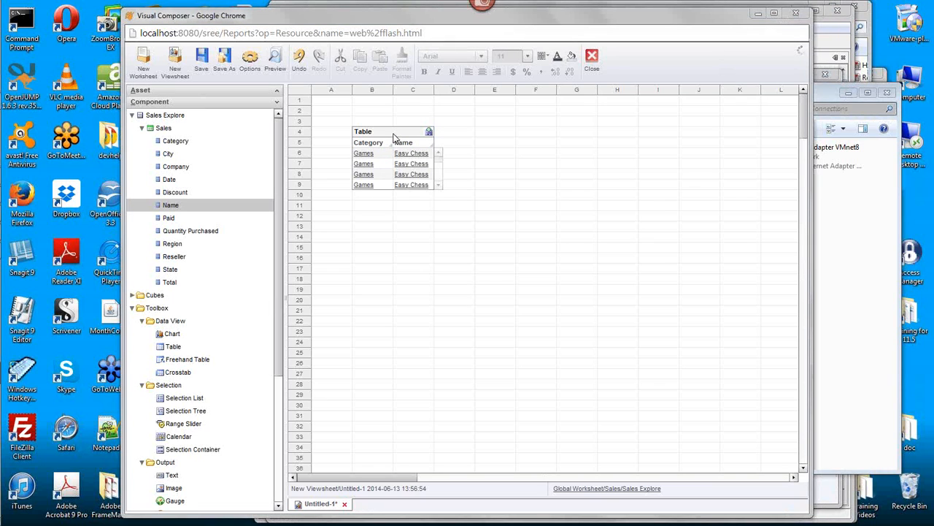
Step: Append the Date, Company, City, State and Total fields to the table as columns, in that order
{"action": "left_click_drag", "start_coordinate": [171, 180], "coordinate": [453, 165]}
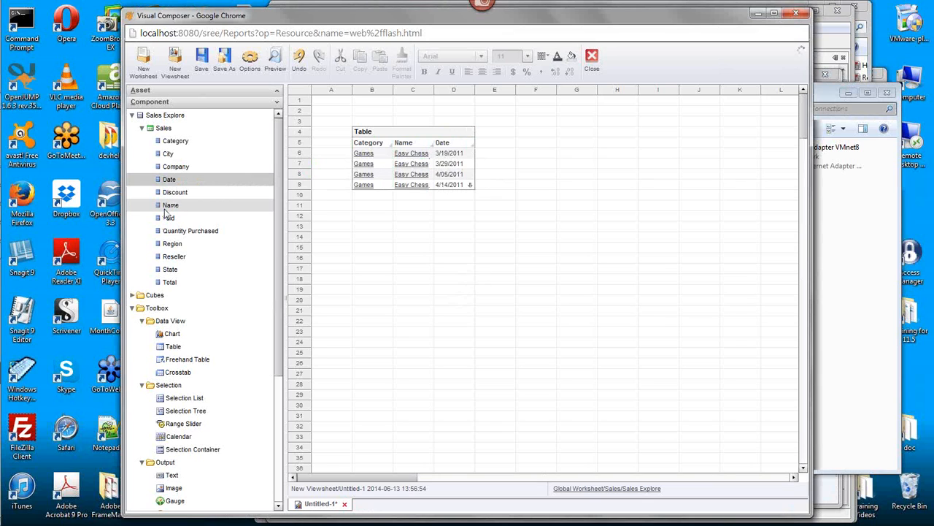
{"action": "left_click_drag", "start_coordinate": [188, 168], "coordinate": [475, 172]}
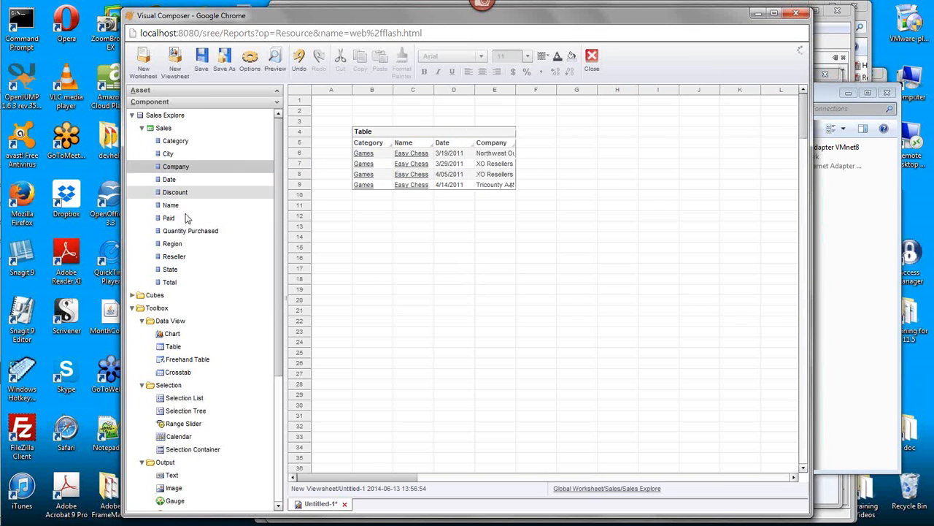
{"action": "left_click_drag", "start_coordinate": [168, 153], "coordinate": [514, 163]}
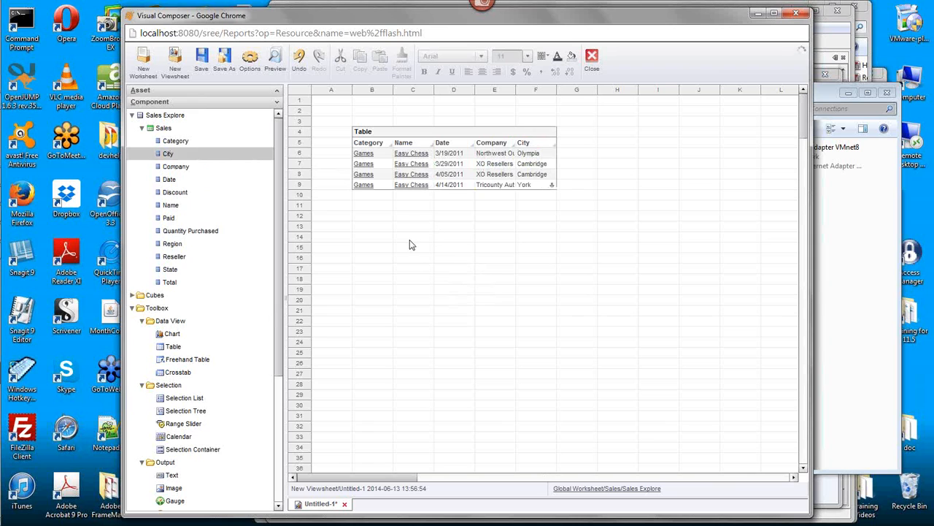
{"action": "left_click_drag", "start_coordinate": [182, 268], "coordinate": [553, 171]}
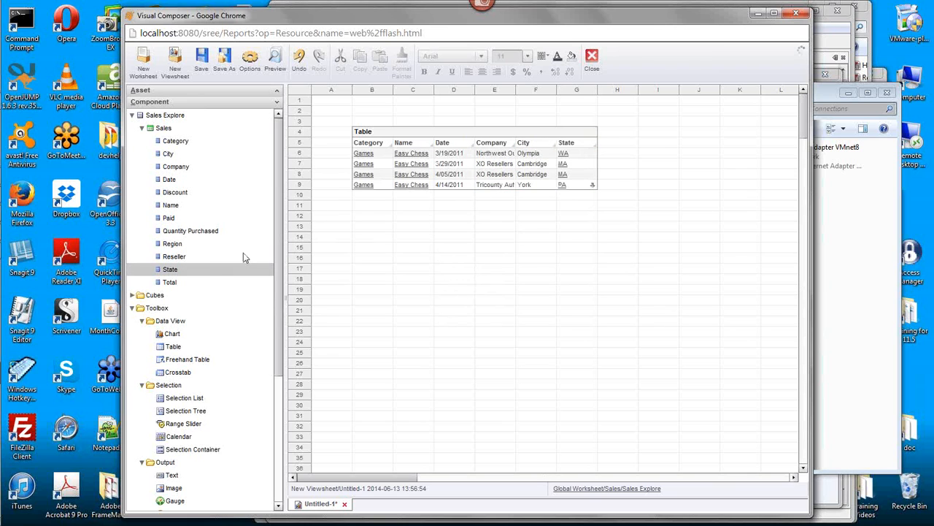
{"action": "left_click_drag", "start_coordinate": [194, 283], "coordinate": [598, 170]}
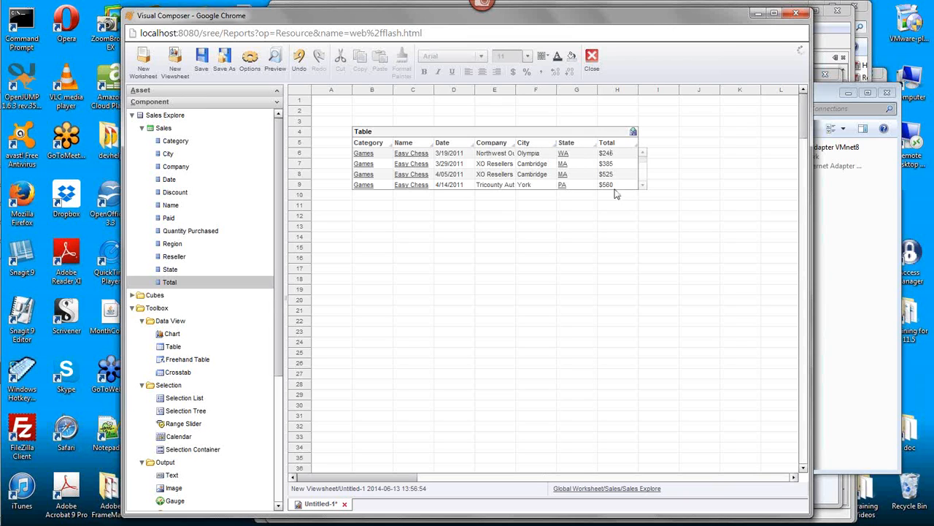
Step: Compare the table with the sample Sales Table in the training PDF and lengthen it down to row 13
{"action": "mouse_move", "coordinate": [3, 168]}
{"action": "left_click", "coordinate": [18, 213]}
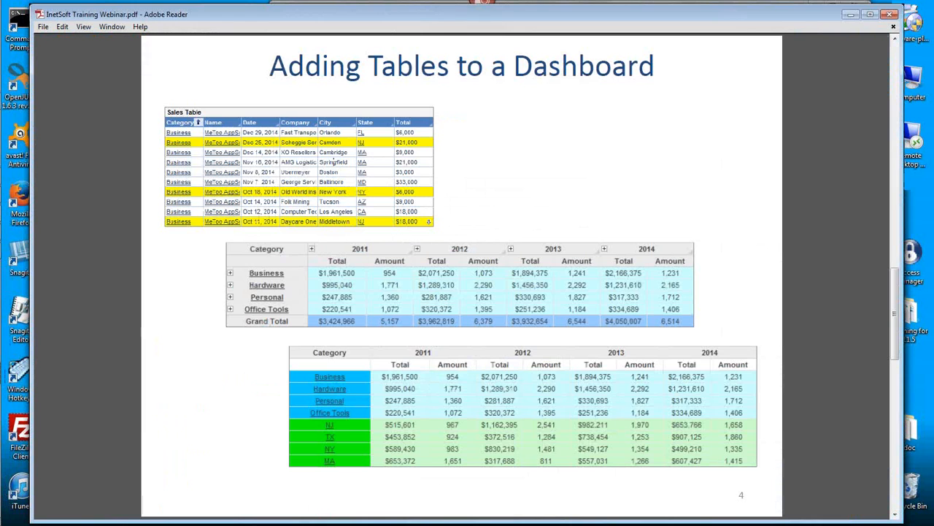
{"action": "left_click", "coordinate": [850, 14]}
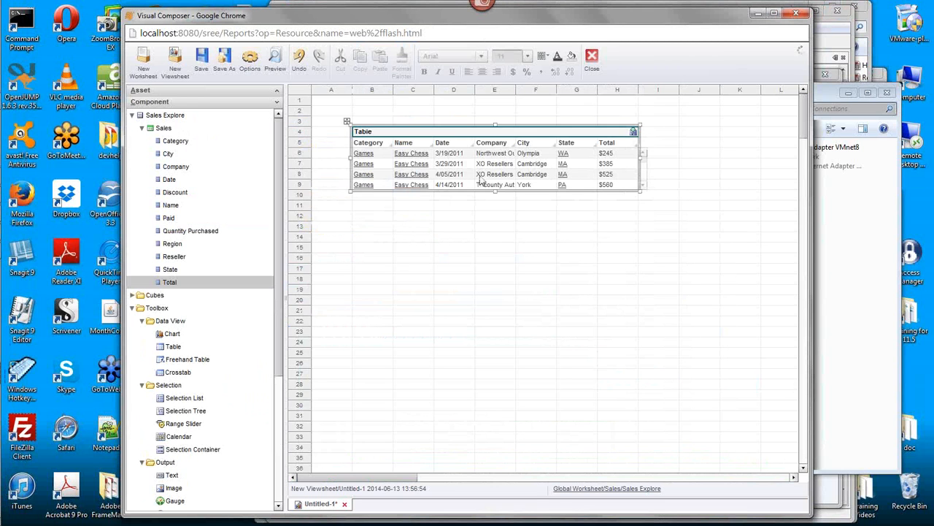
{"action": "left_click", "coordinate": [481, 180]}
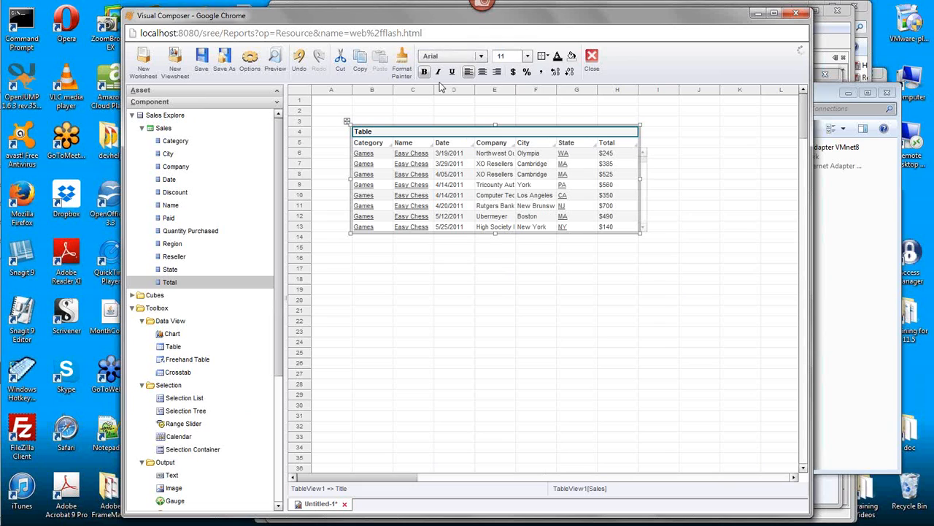
Step: Fill the table's Date header cell with light yellow
{"action": "left_click", "coordinate": [450, 145]}
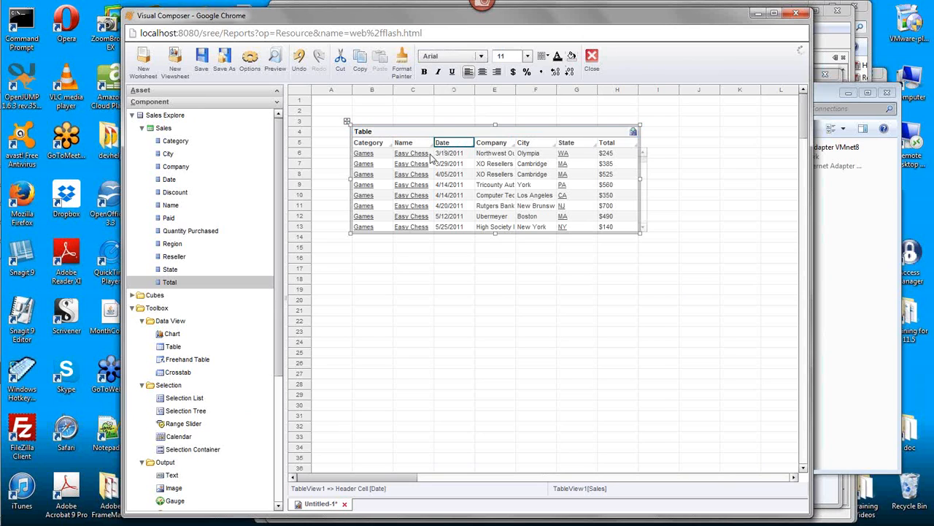
{"action": "left_click", "coordinate": [572, 58]}
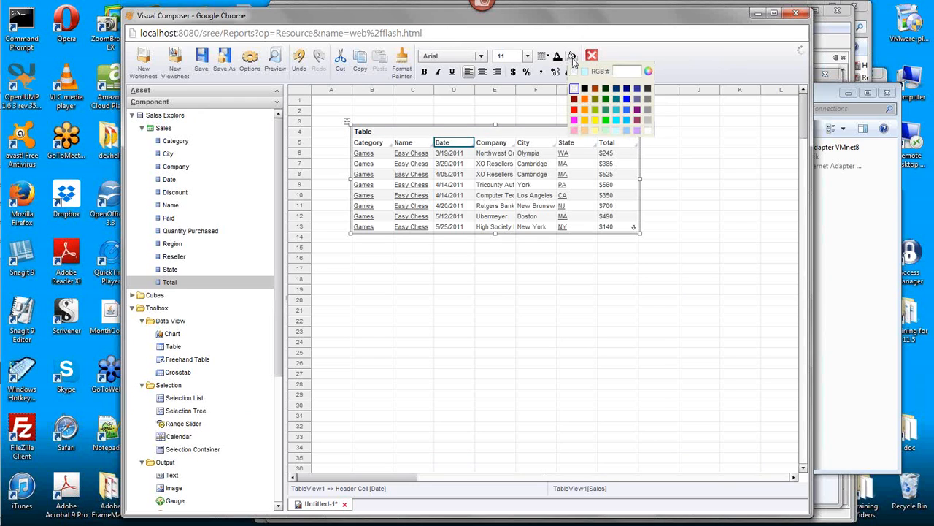
{"action": "left_click", "coordinate": [596, 131]}
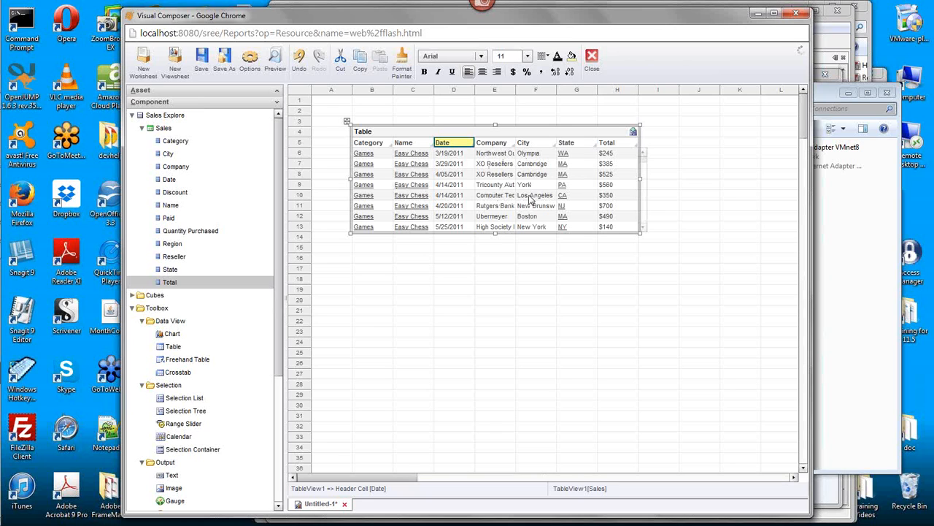
Step: Fill the table's title bar with magenta
{"action": "left_click", "coordinate": [391, 134]}
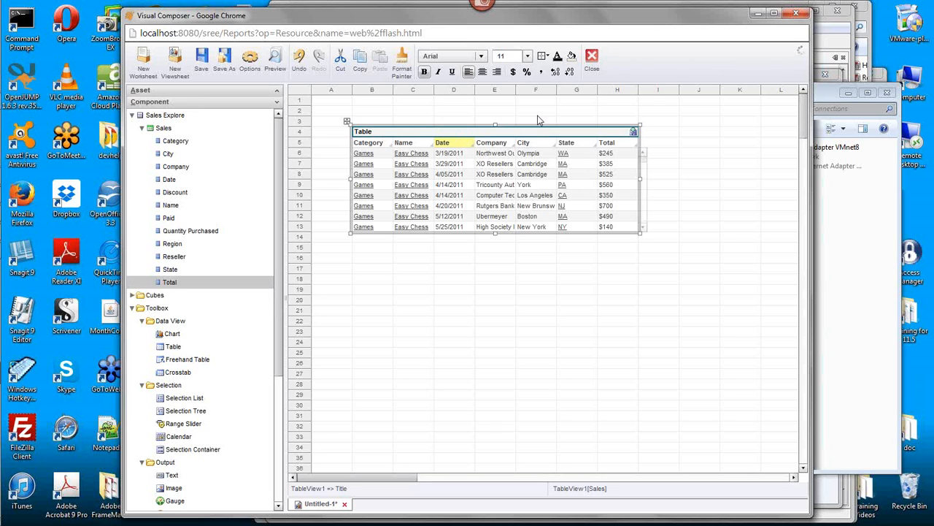
{"action": "left_click", "coordinate": [580, 57]}
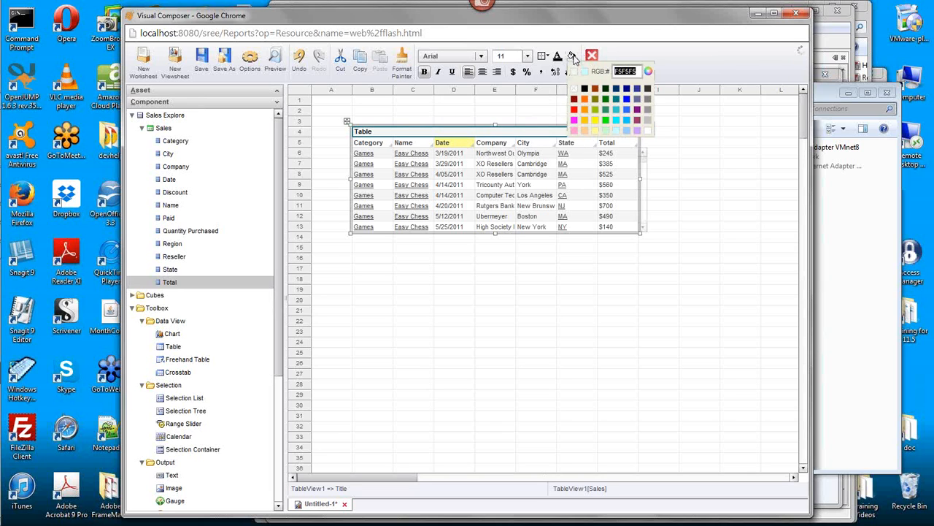
{"action": "left_click", "coordinate": [574, 120]}
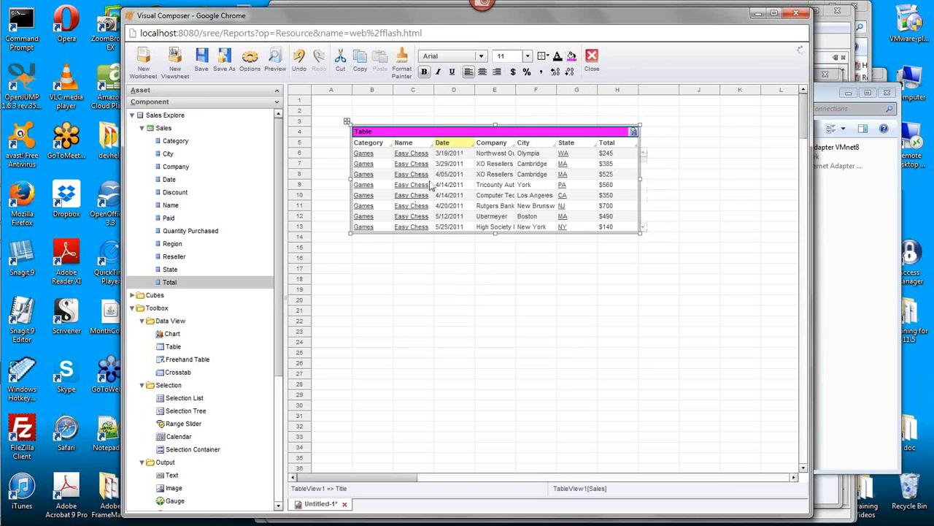
Step: Fill the detail cells of the State column with light green
{"action": "left_click", "coordinate": [577, 174]}
{"action": "left_click", "coordinate": [572, 56]}
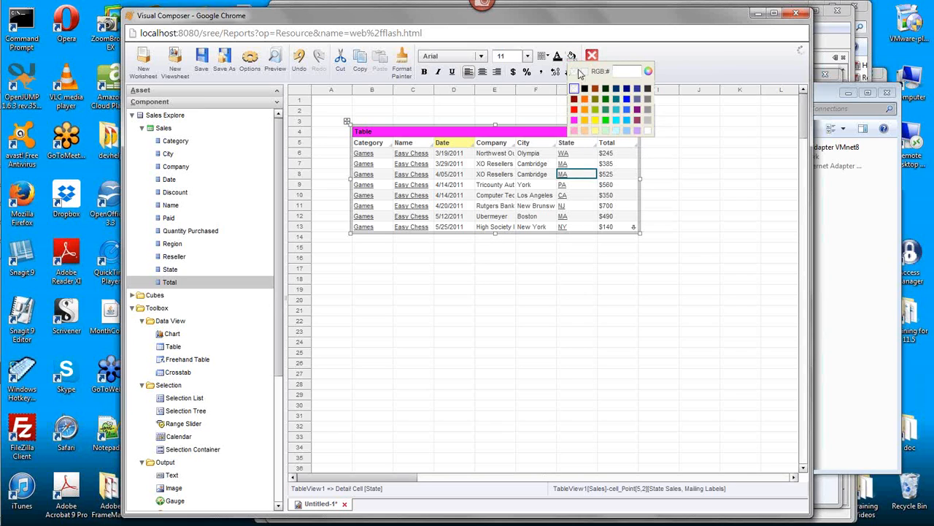
{"action": "left_click", "coordinate": [603, 129]}
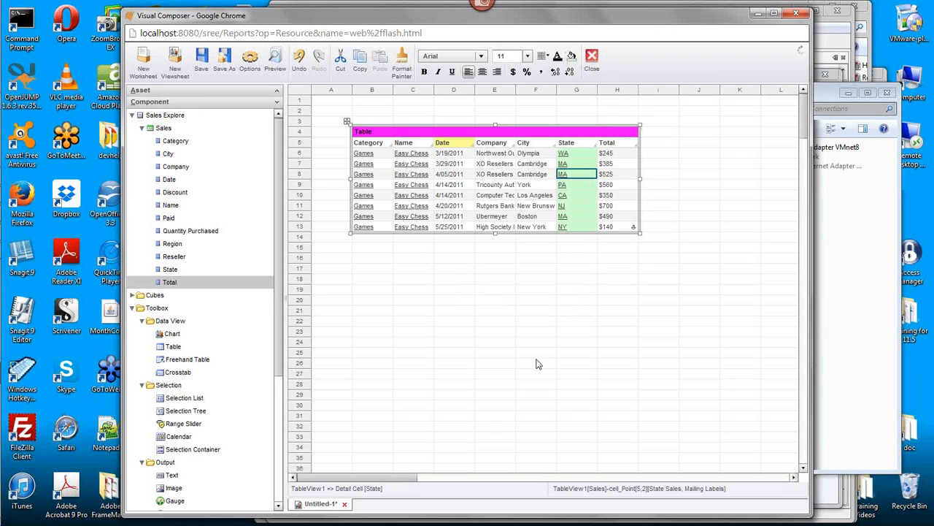
Step: Undo the fill colours applied to the State column, the title bar and the Date header
{"action": "left_click", "coordinate": [300, 62]}
{"action": "left_click", "coordinate": [300, 62]}
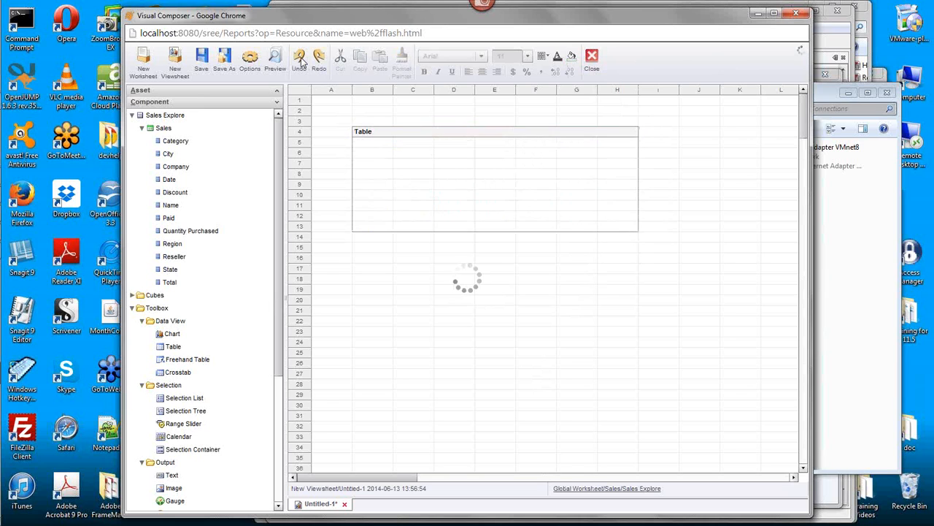
{"action": "left_click", "coordinate": [300, 62]}
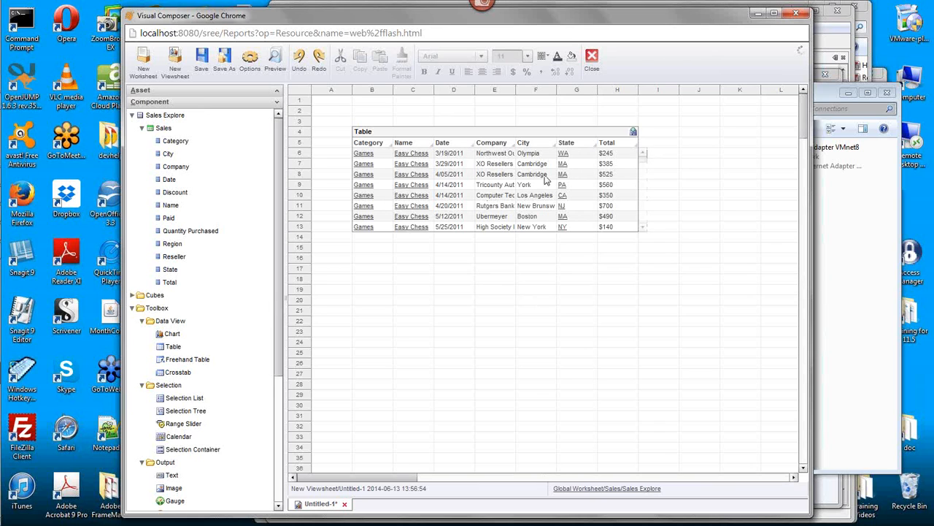
Step: Open the table's properties and expand the Blue folder of table styles
{"action": "left_click", "coordinate": [486, 133]}
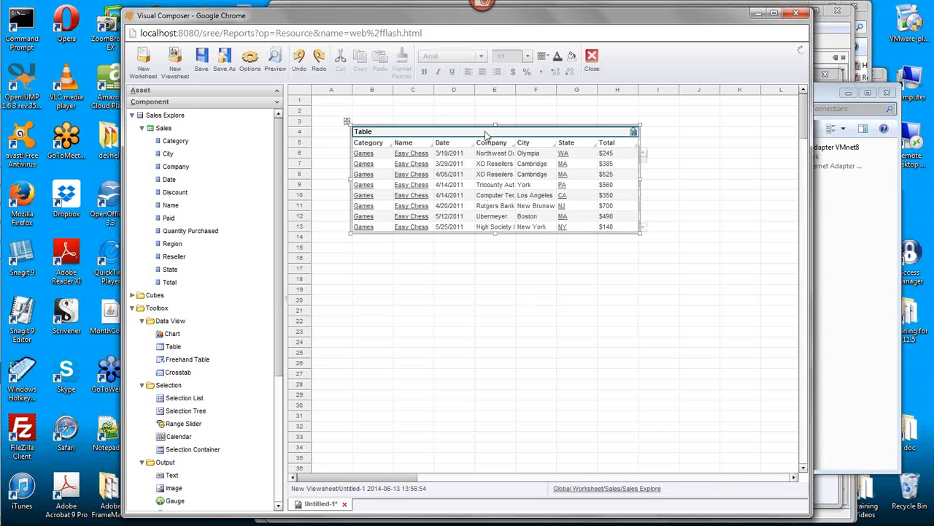
{"action": "right_click", "coordinate": [507, 134]}
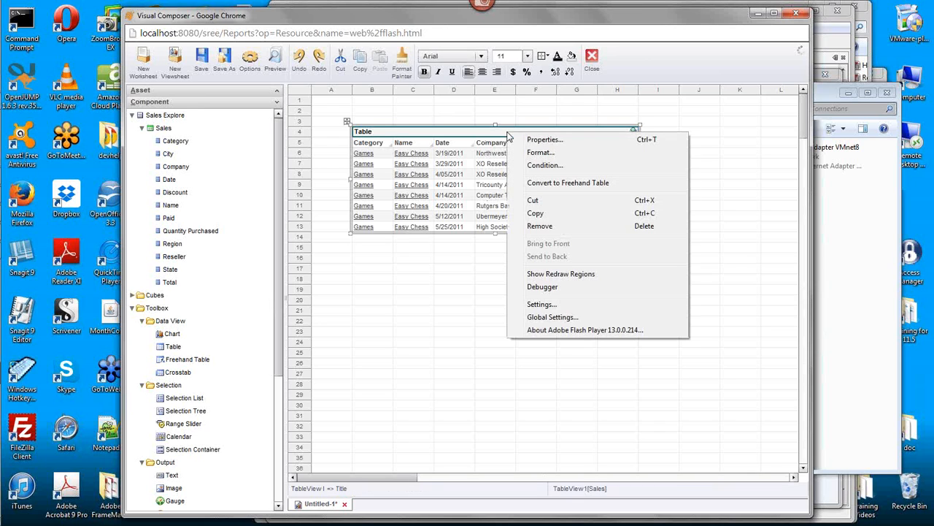
{"action": "left_click", "coordinate": [589, 142]}
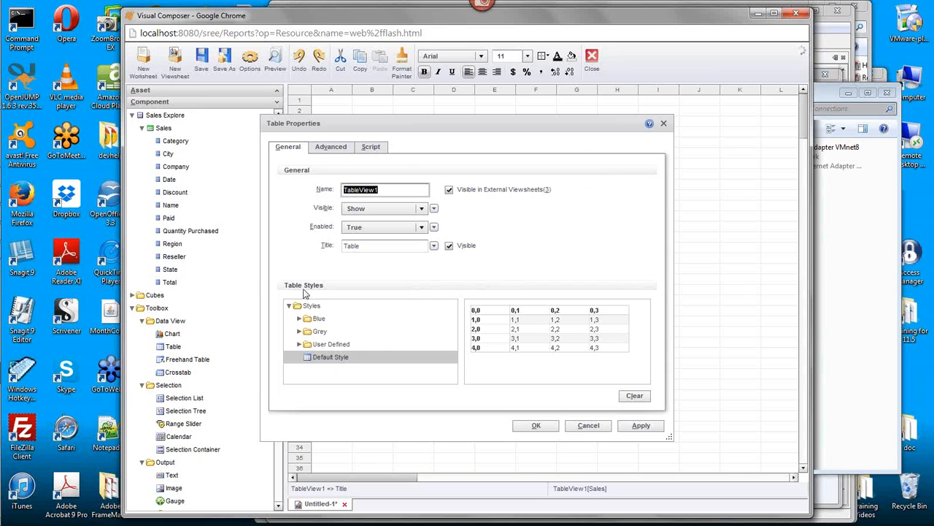
{"action": "left_click", "coordinate": [299, 319]}
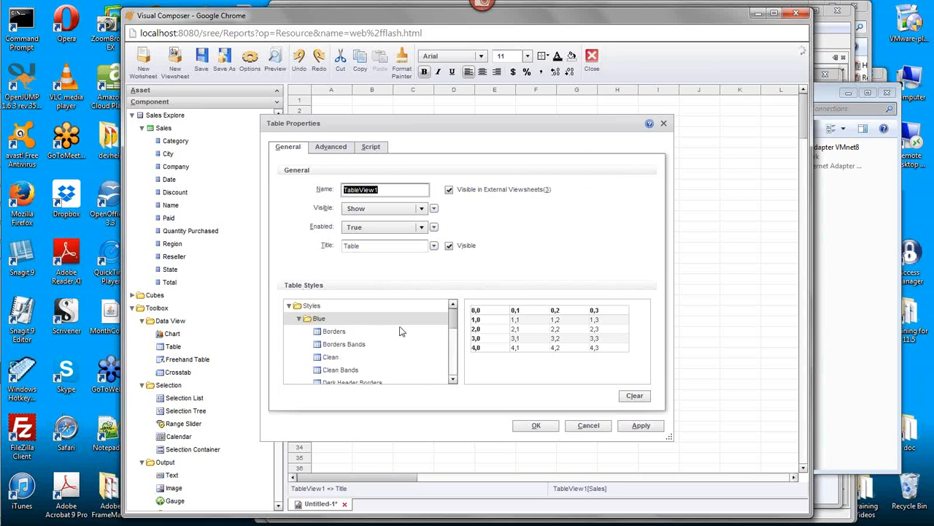
{"action": "left_click_drag", "start_coordinate": [453, 320], "coordinate": [454, 322]}
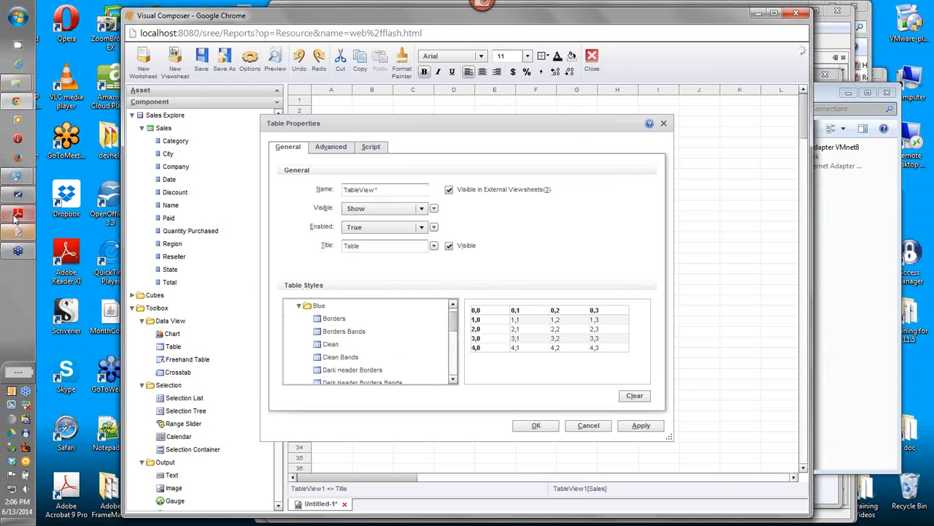
Step: Check the sample Sales Table in the training PDF and preview the Dark Header Clean and Dark Header Clean Bands styles for comparison
{"action": "left_click", "coordinate": [17, 225]}
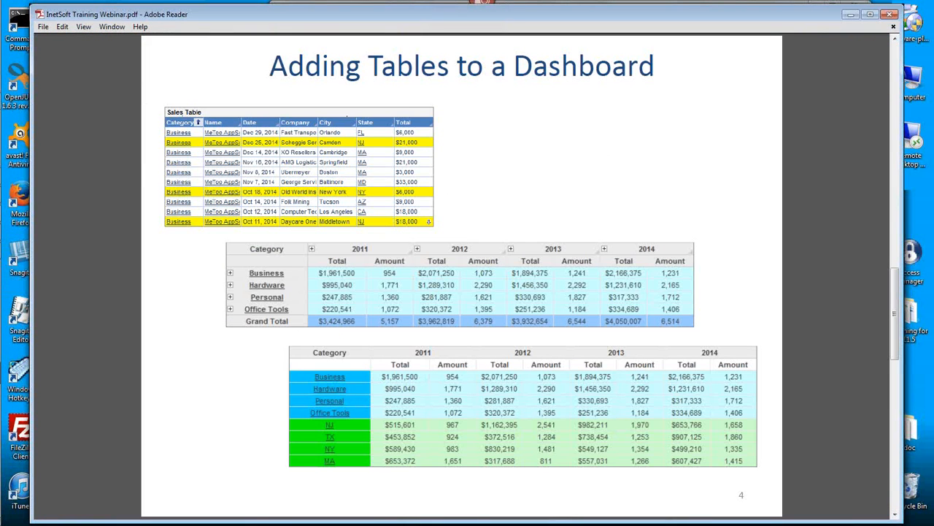
{"action": "left_click", "coordinate": [851, 14]}
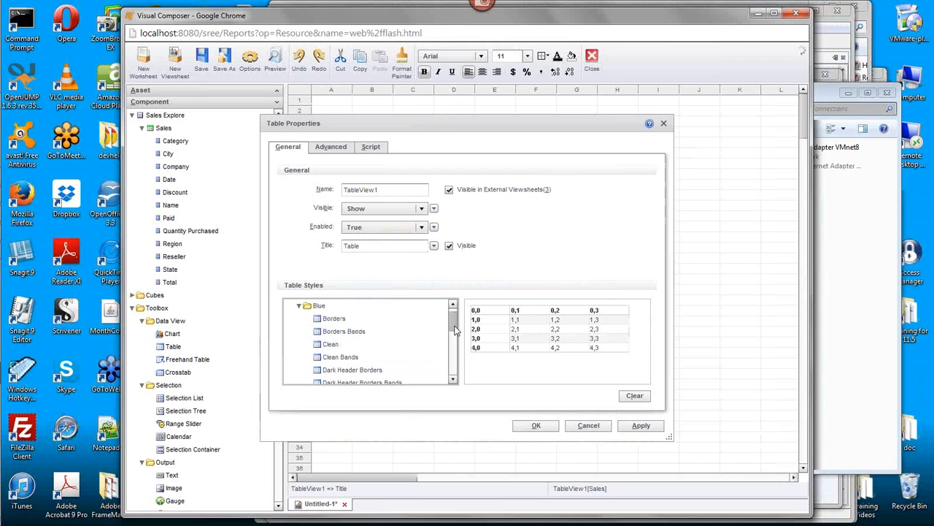
{"action": "scroll", "coordinate": [454, 330], "scroll_direction": "down", "scroll_amount": 3}
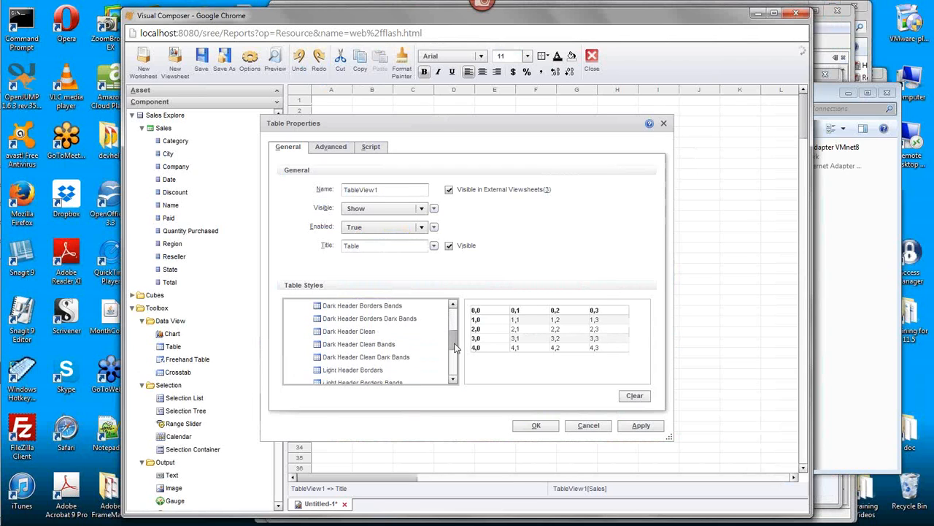
{"action": "left_click", "coordinate": [350, 331]}
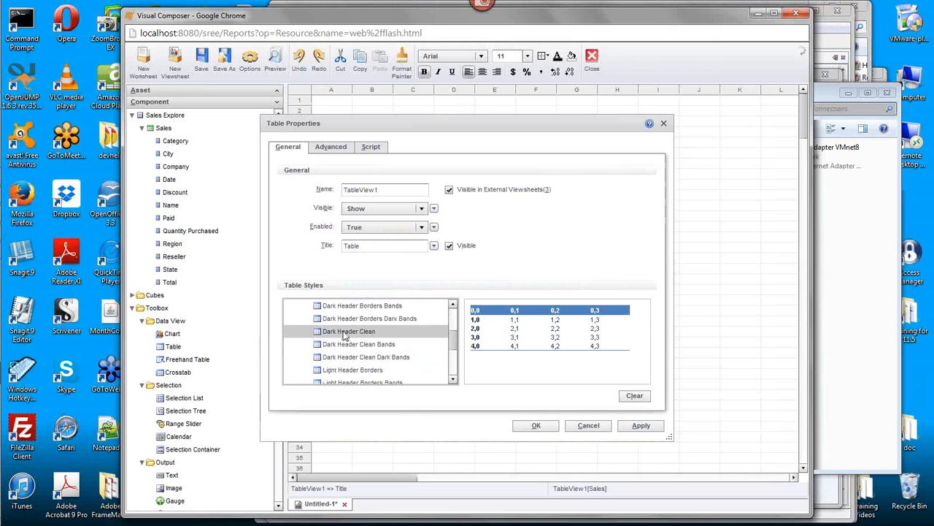
{"action": "left_click", "coordinate": [379, 347]}
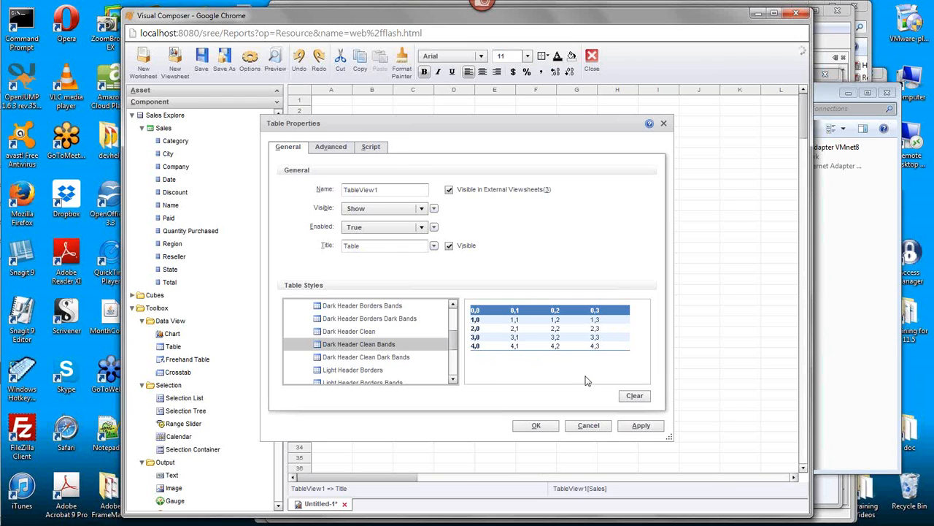
{"action": "left_click_drag", "start_coordinate": [454, 343], "coordinate": [454, 369]}
{"action": "scroll", "coordinate": [337, 361], "scroll_direction": "up", "scroll_amount": 3}
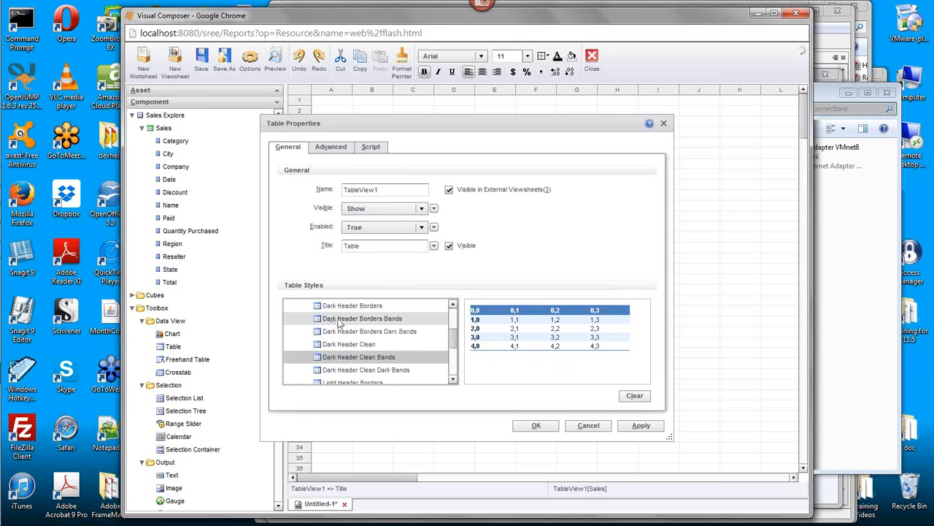
{"action": "scroll", "coordinate": [337, 363], "scroll_direction": "down", "scroll_amount": 5}
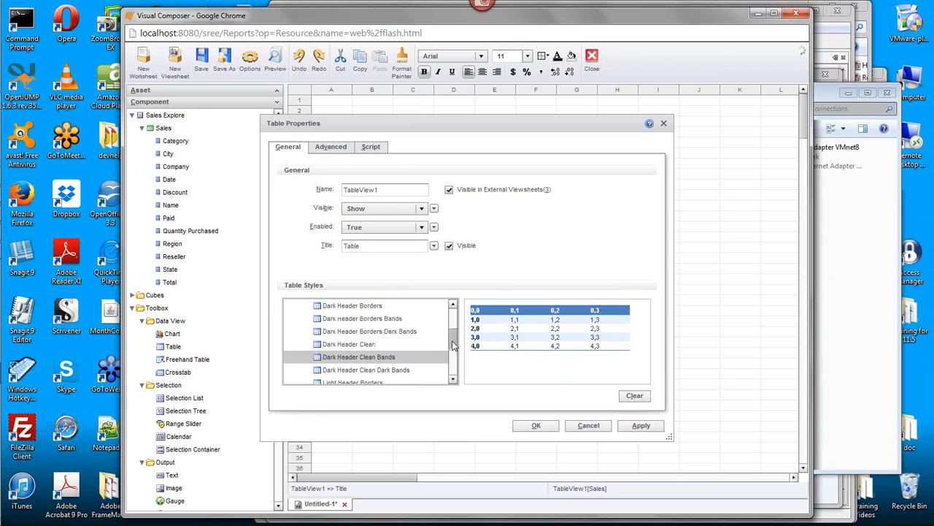
{"action": "left_click", "coordinate": [453, 371]}
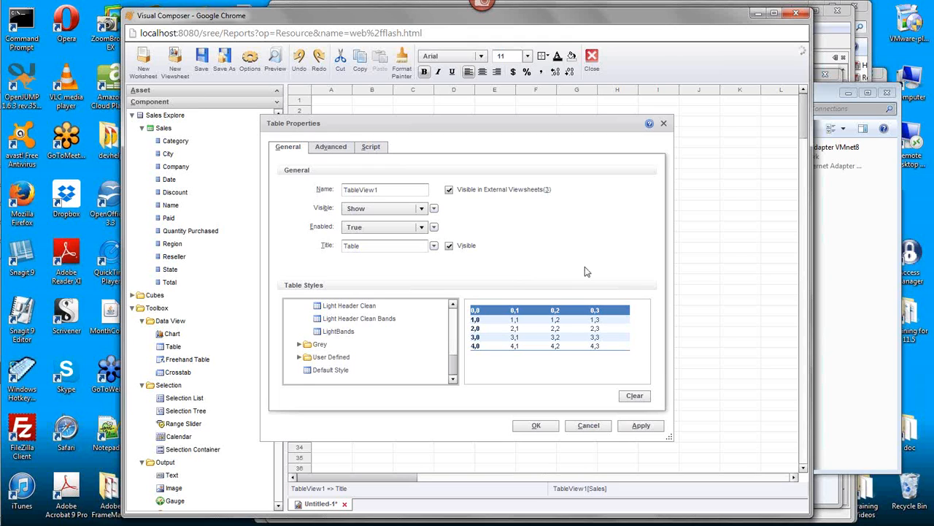
Step: Recheck the sample Sales Table in the training PDF and apply the blue Dark Header Clean style to the table
{"action": "mouse_move", "coordinate": [1, 231]}
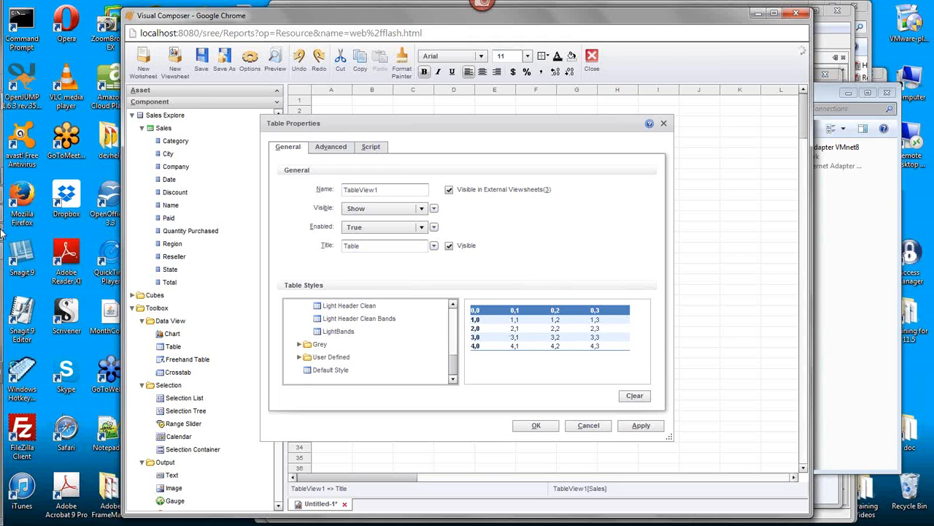
{"action": "left_click", "coordinate": [18, 216]}
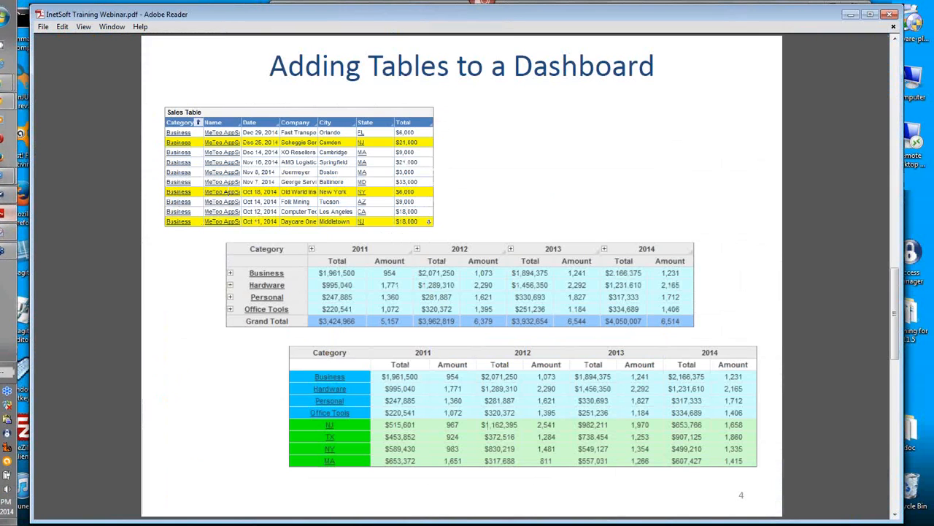
{"action": "left_click", "coordinate": [852, 15]}
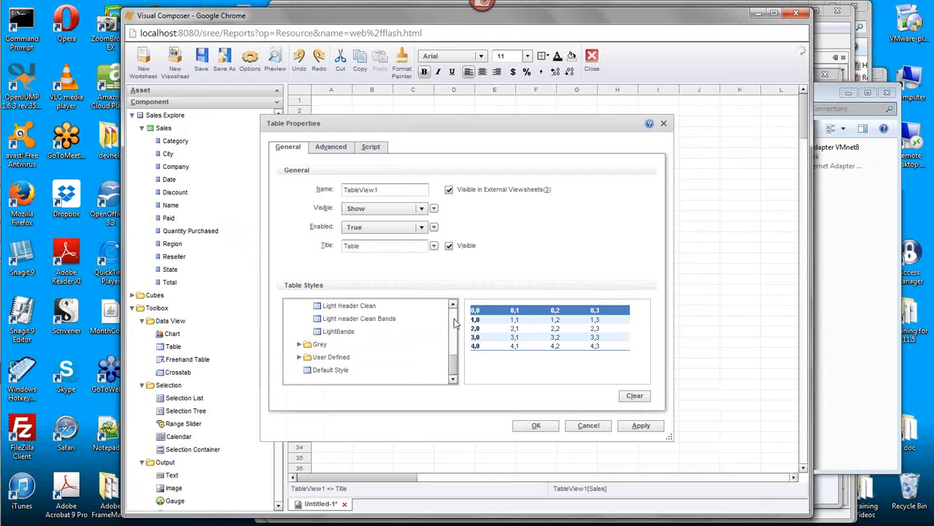
{"action": "scroll", "coordinate": [453, 328], "scroll_direction": "up", "scroll_amount": 3}
{"action": "left_click", "coordinate": [386, 322]}
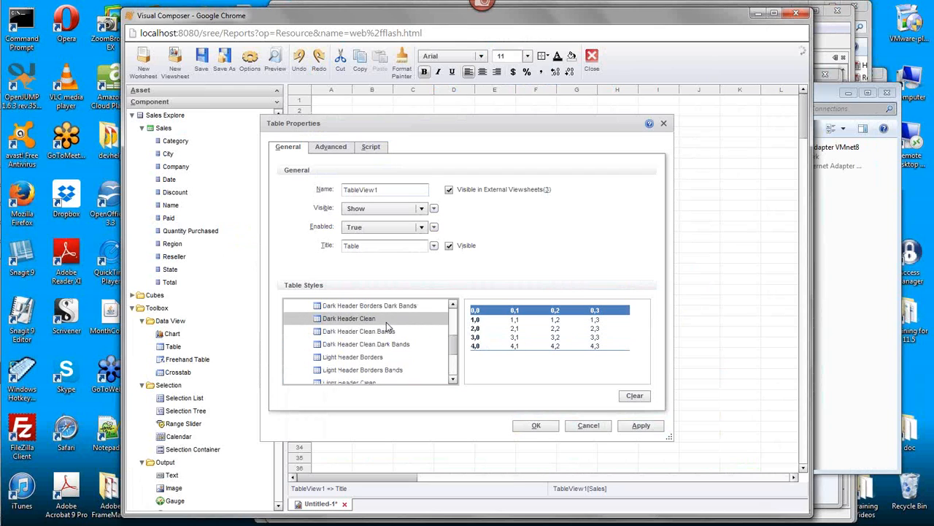
{"action": "left_click", "coordinate": [536, 425]}
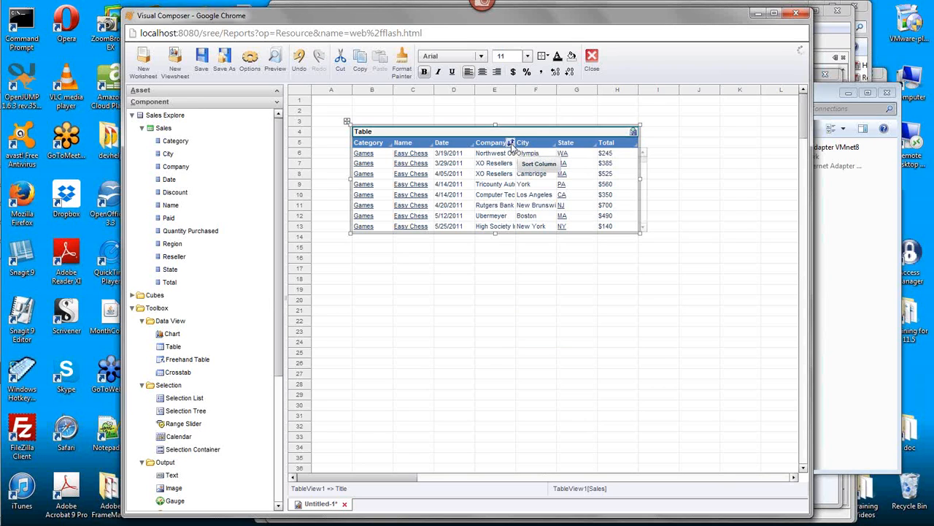
Step: Sort the table by Company in ascending order, switch to descending order, and clear the sorting
{"action": "left_click", "coordinate": [511, 143]}
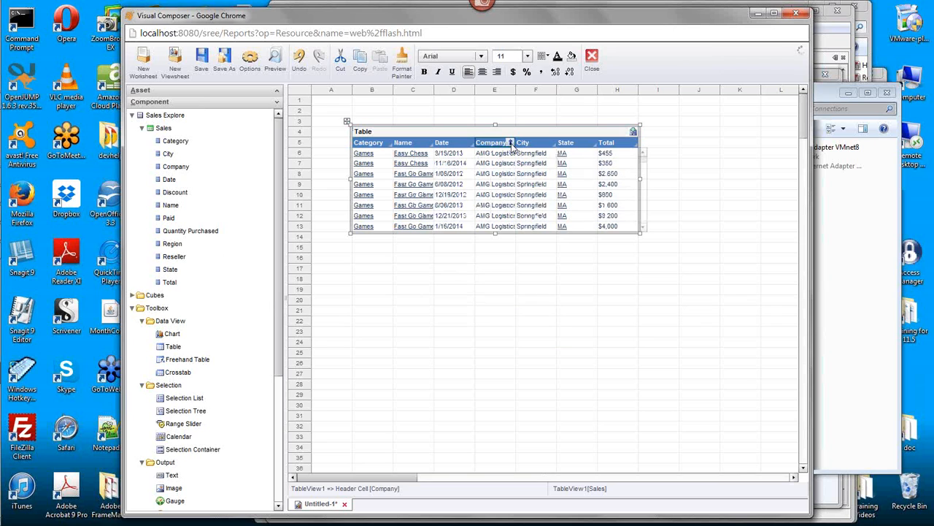
{"action": "left_click", "coordinate": [511, 143]}
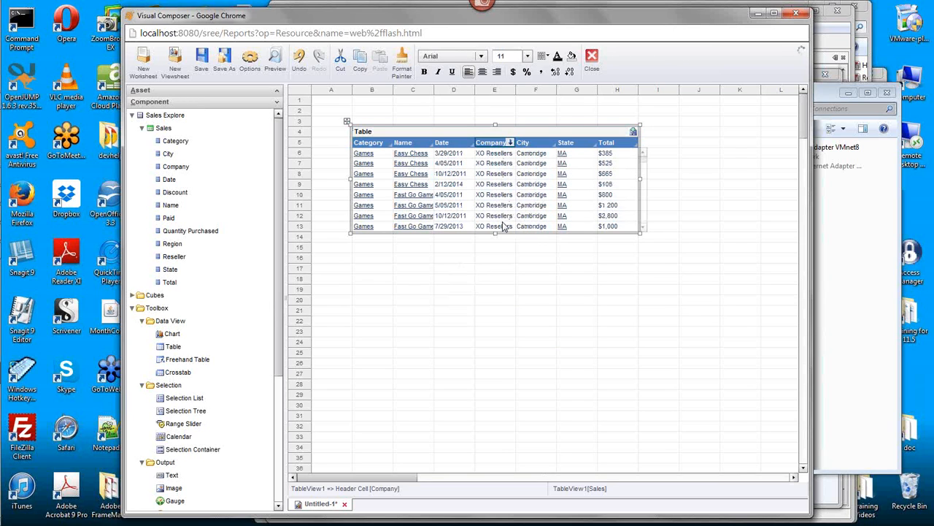
{"action": "left_click", "coordinate": [511, 143]}
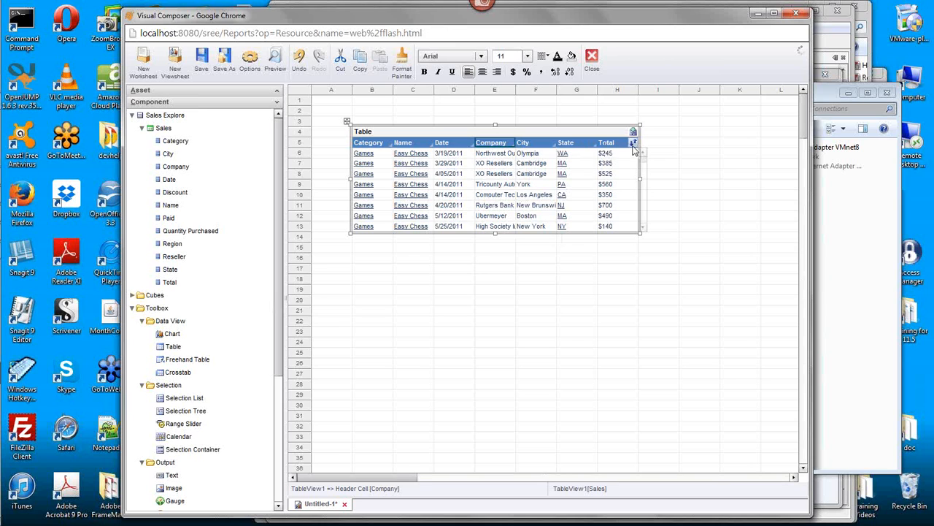
Step: Sort the table by Total from lowest to highest, reverse the order, and remove the sorting
{"action": "left_click", "coordinate": [633, 143]}
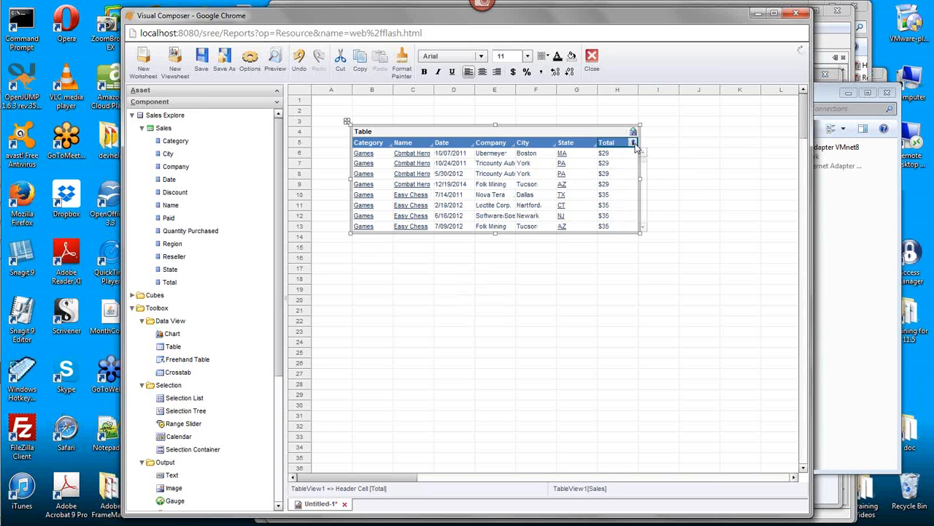
{"action": "left_click", "coordinate": [634, 144]}
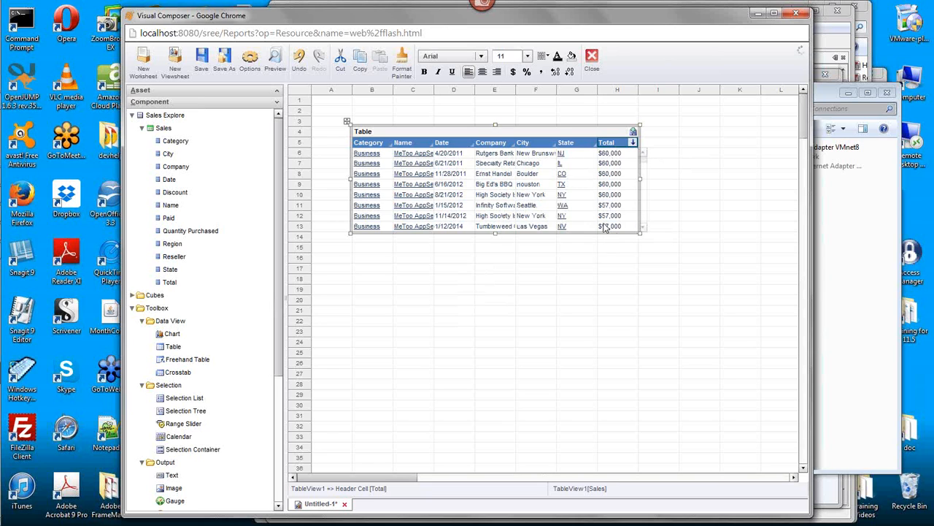
{"action": "left_click", "coordinate": [633, 143]}
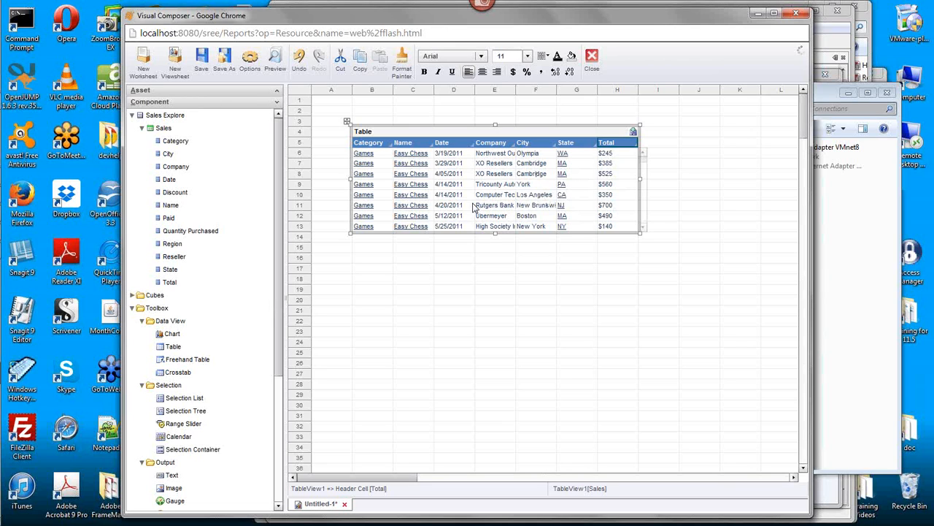
Step: Export the table to an Excel file and look through the table's further rows
{"action": "left_click", "coordinate": [633, 132]}
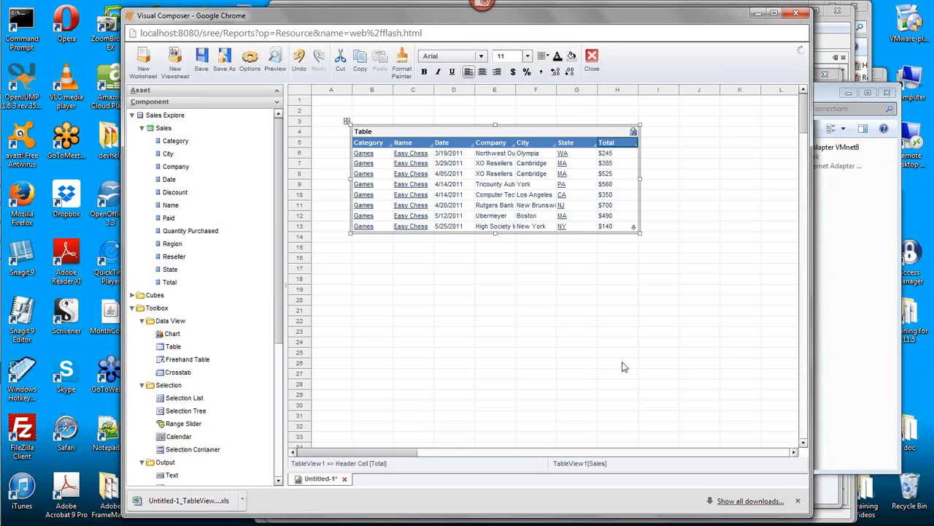
{"action": "left_click", "coordinate": [537, 135]}
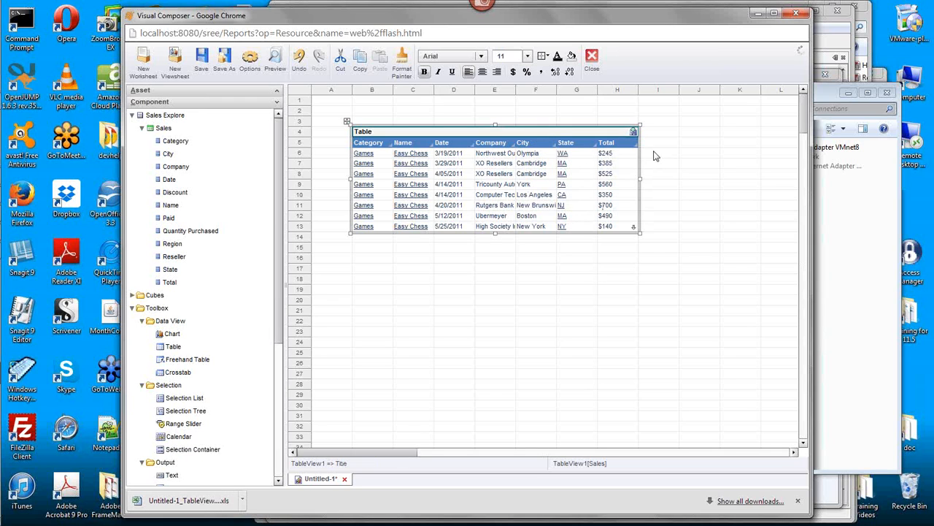
{"action": "left_click_drag", "start_coordinate": [644, 158], "coordinate": [644, 180]}
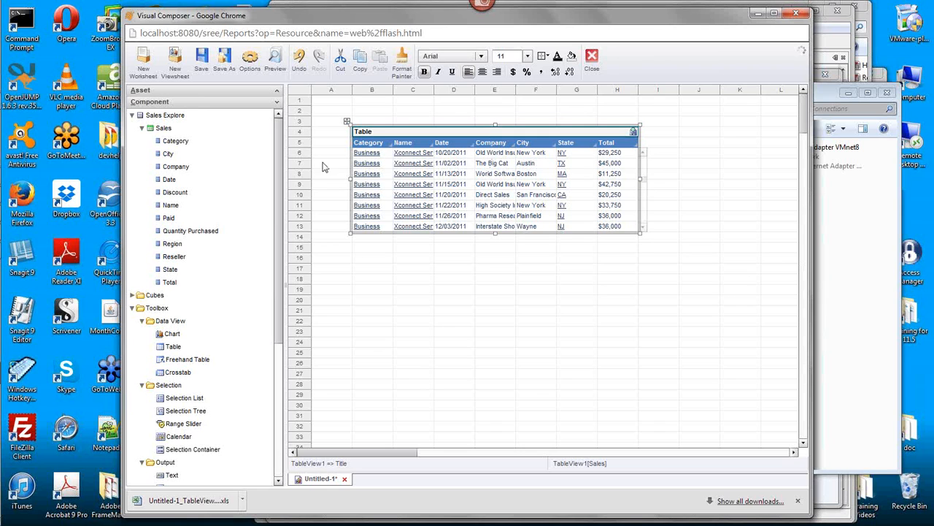
Step: Add a selection list for the Company field beside the table and widen it to two grid columns
{"action": "left_click_drag", "start_coordinate": [179, 168], "coordinate": [696, 140]}
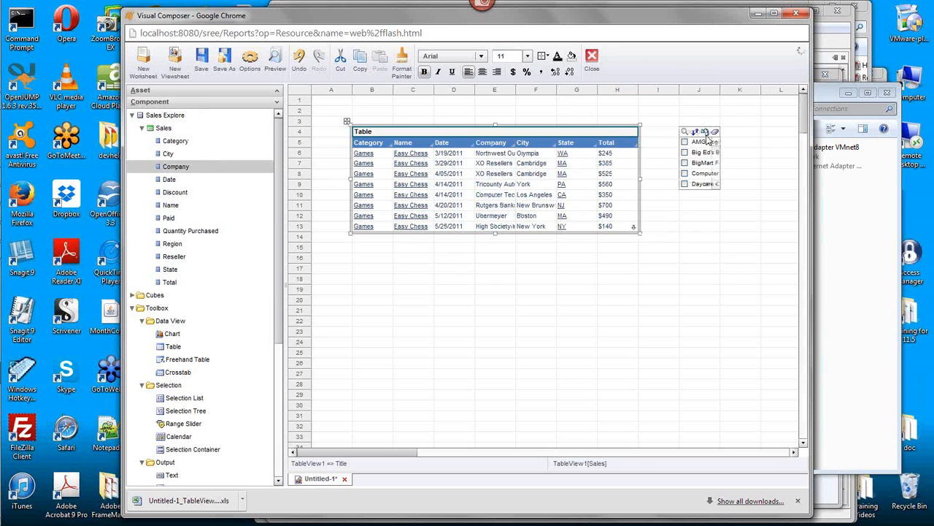
{"action": "left_click", "coordinate": [708, 162]}
{"action": "left_click_drag", "start_coordinate": [721, 167], "coordinate": [763, 167]}
Step: Filter the table to BigMart Foodstores with the Company selection list, and remove the list from the viewsheet
{"action": "left_click", "coordinate": [685, 162]}
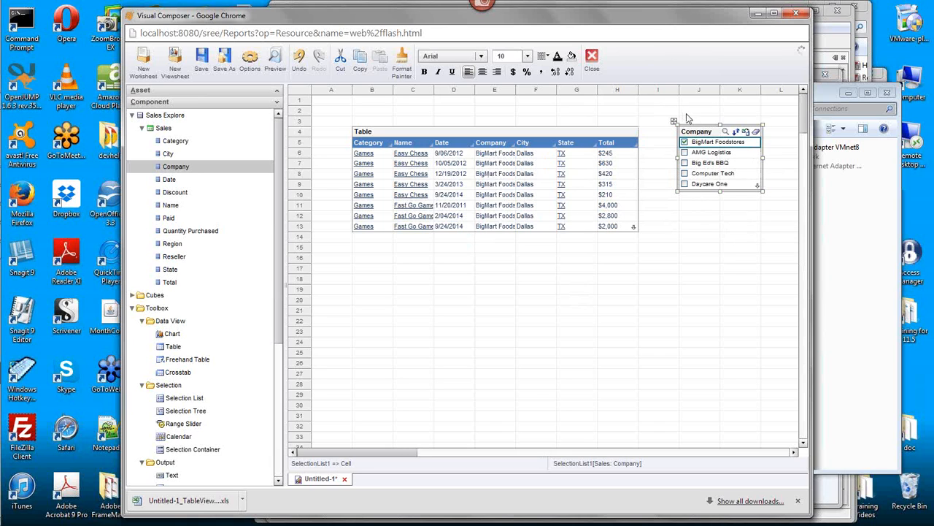
{"action": "left_click", "coordinate": [729, 232]}
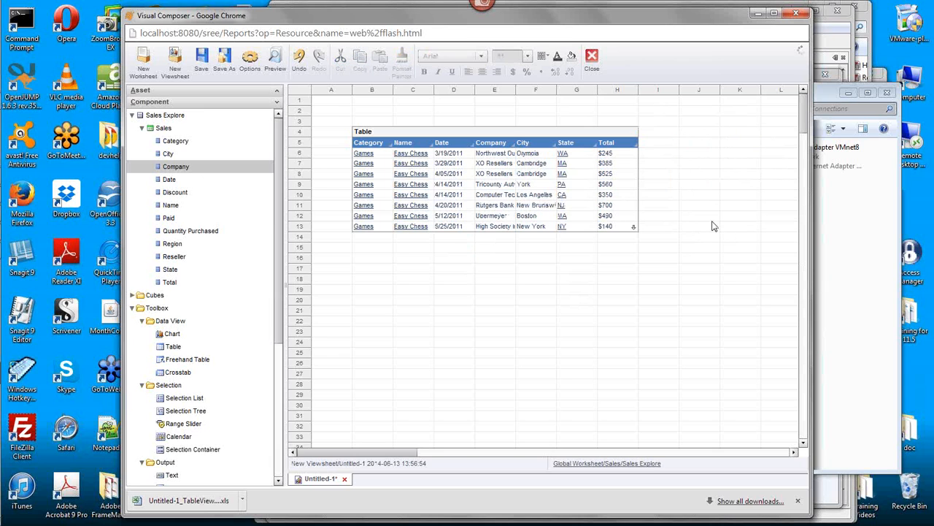
Step: Try to create a filter from a detail cell of the table's Total column
{"action": "left_click", "coordinate": [508, 139]}
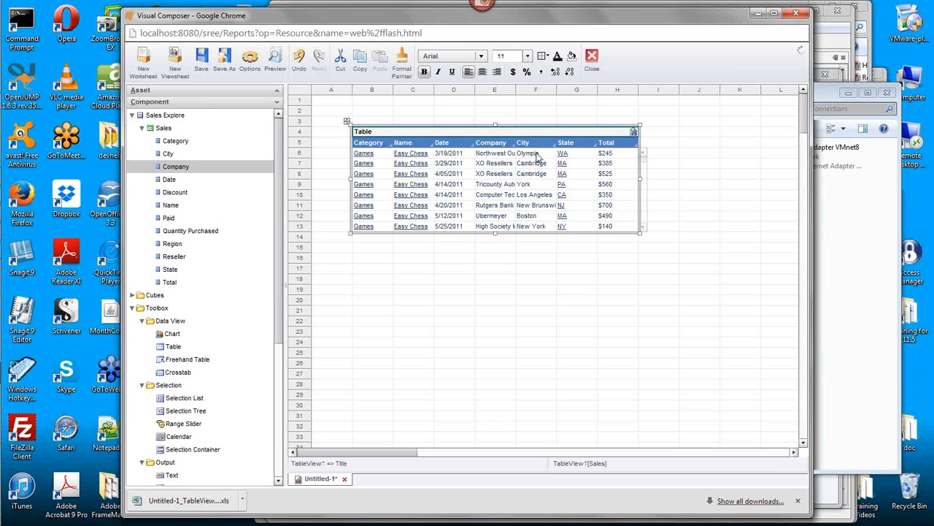
{"action": "right_click", "coordinate": [619, 187]}
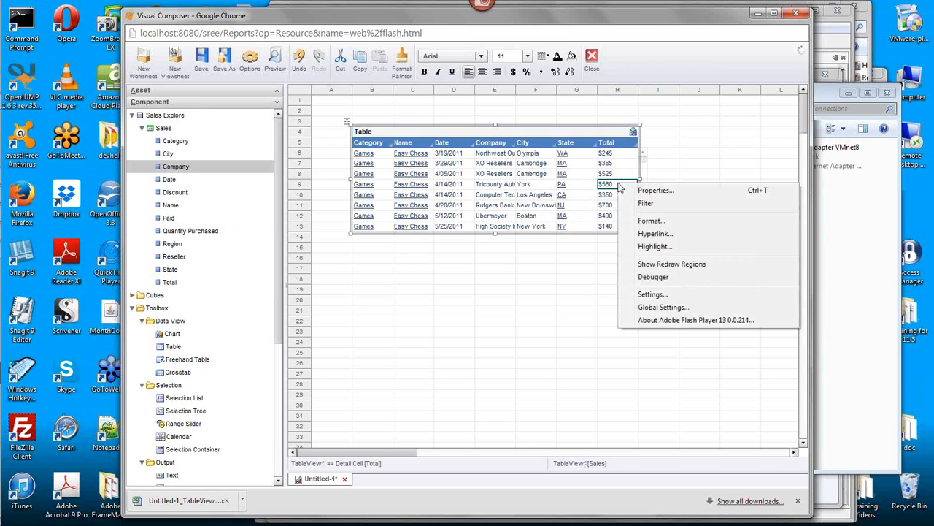
{"action": "left_click", "coordinate": [673, 210]}
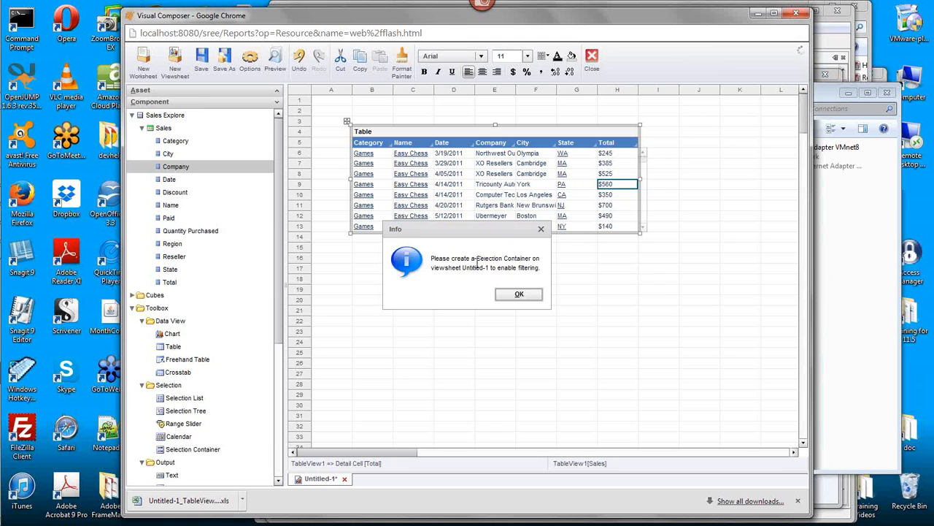
{"action": "left_click", "coordinate": [520, 294]}
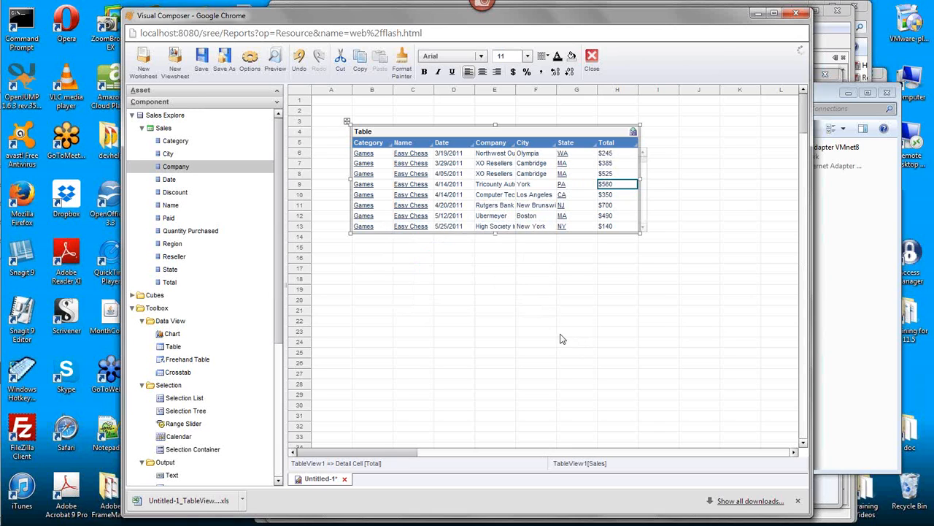
Step: Add a selection container at cell J4 beside the table and create a filter from a detail cell of the Total column
{"action": "left_click_drag", "start_coordinate": [276, 289], "coordinate": [279, 385]}
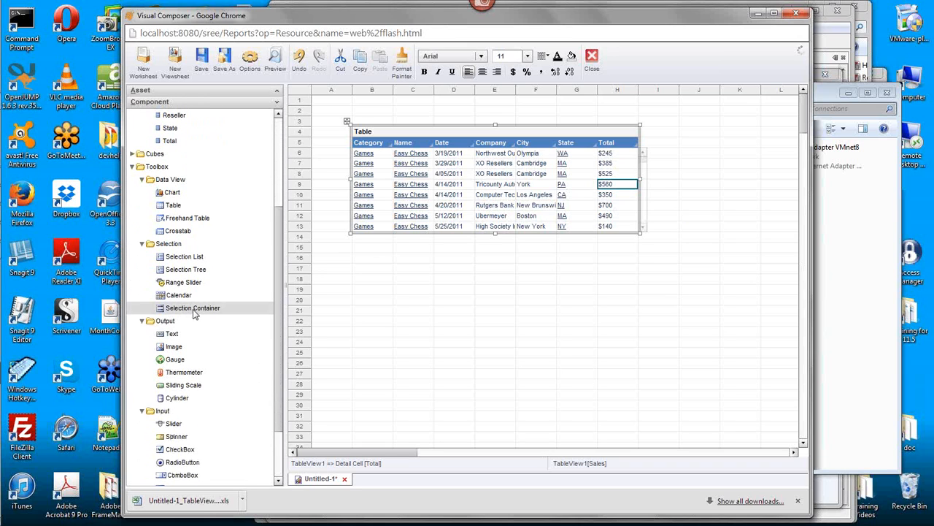
{"action": "left_click_drag", "start_coordinate": [208, 312], "coordinate": [695, 133]}
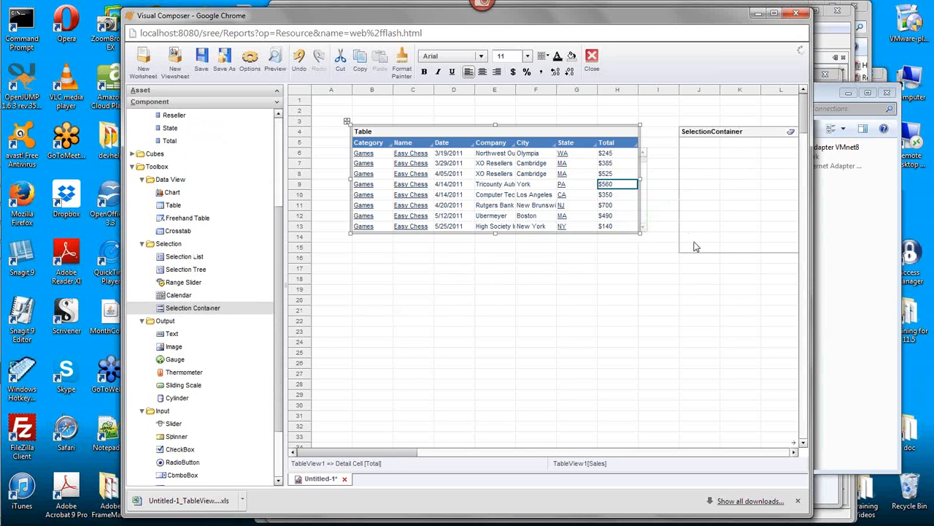
{"action": "right_click", "coordinate": [608, 190]}
{"action": "left_click", "coordinate": [651, 208]}
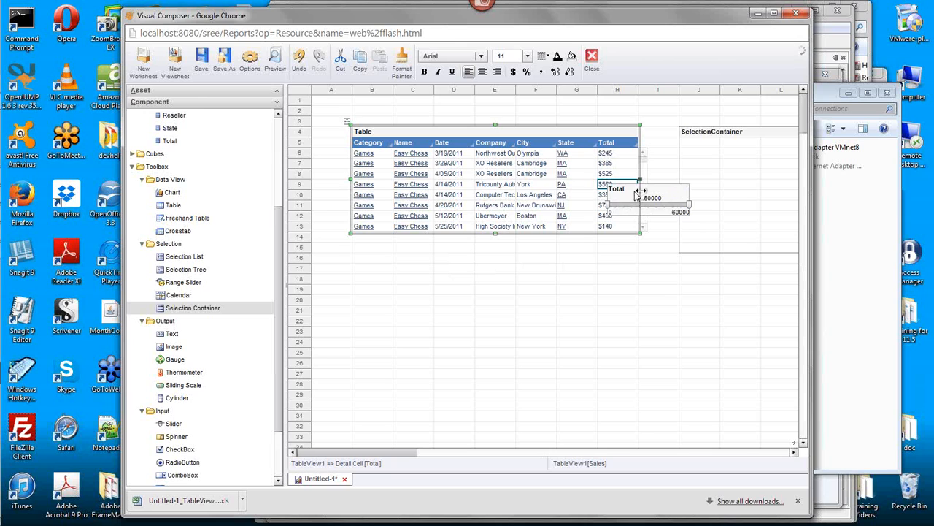
Step: Narrow the Total filter's range to 40000..60000 and look through the table's filtered rows
{"action": "left_click_drag", "start_coordinate": [609, 208], "coordinate": [664, 212]}
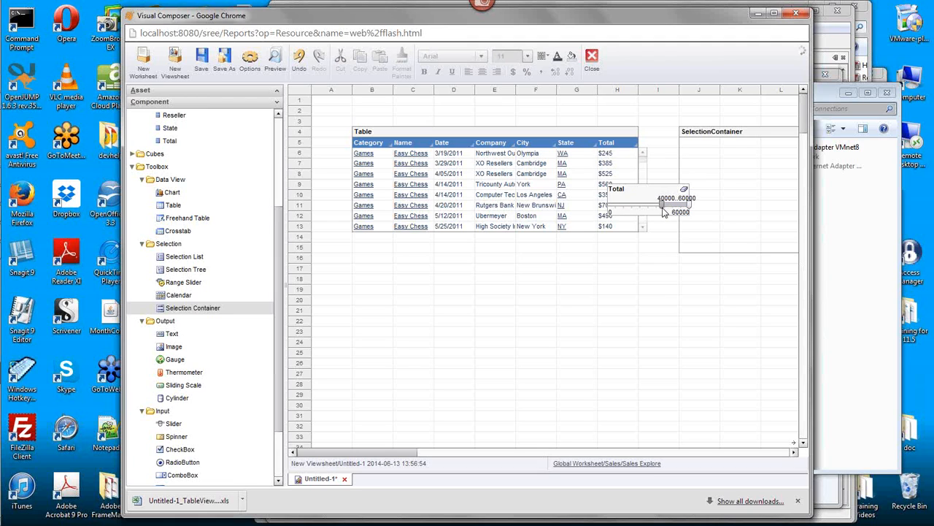
{"action": "left_click_drag", "start_coordinate": [663, 212], "coordinate": [664, 212]}
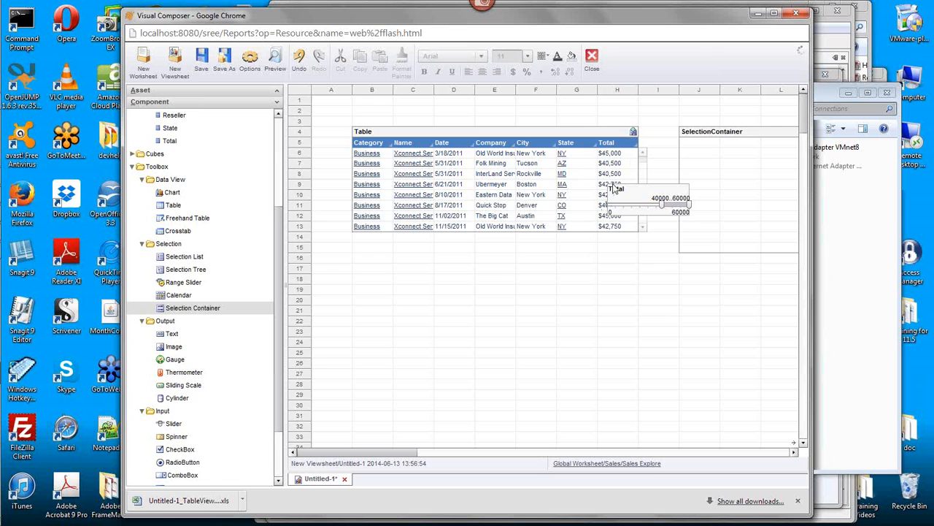
{"action": "left_click_drag", "start_coordinate": [644, 166], "coordinate": [644, 207]}
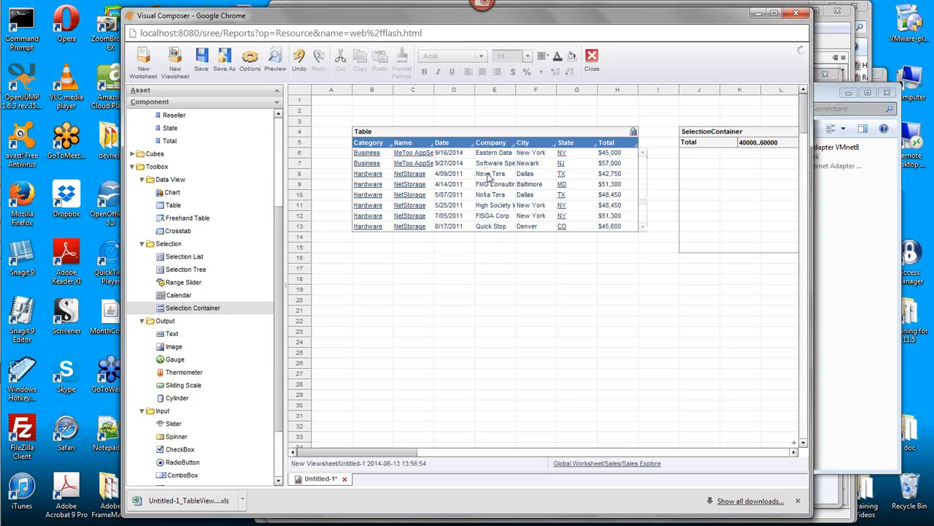
Step: Create a Company filter from a detail cell and select AMG Logistics, Big Ed's BBQ, BigMart Foodstores and Computer Tech
{"action": "right_click", "coordinate": [490, 177]}
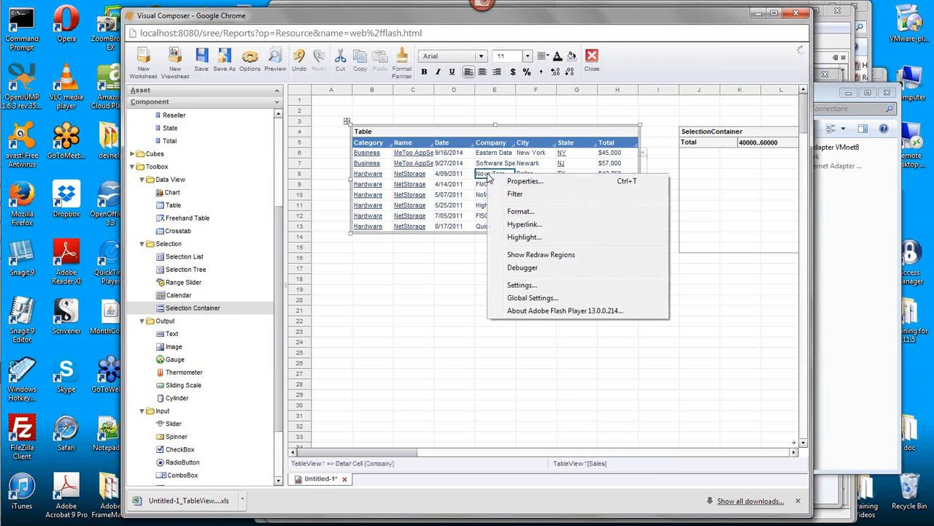
{"action": "left_click", "coordinate": [537, 196]}
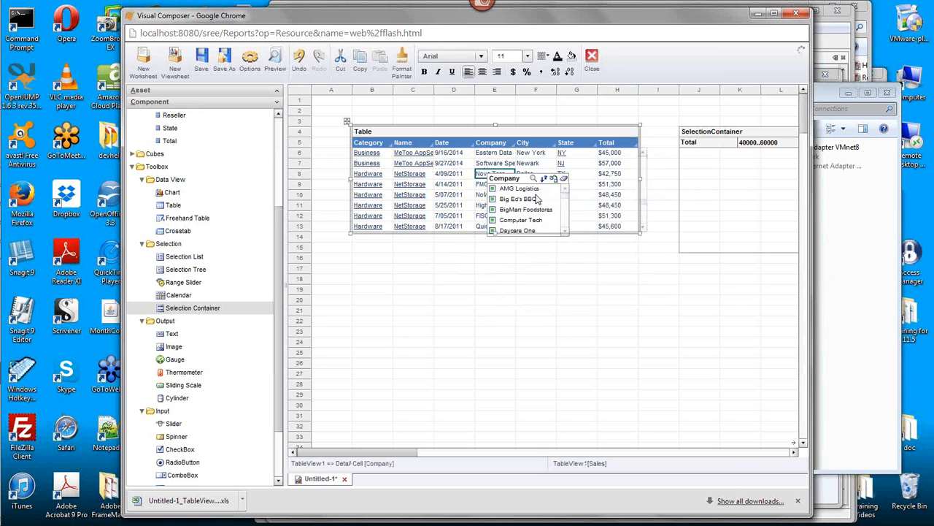
{"action": "left_click", "coordinate": [492, 189]}
{"action": "left_click", "coordinate": [493, 199]}
{"action": "left_click", "coordinate": [493, 210]}
{"action": "left_click", "coordinate": [493, 221]}
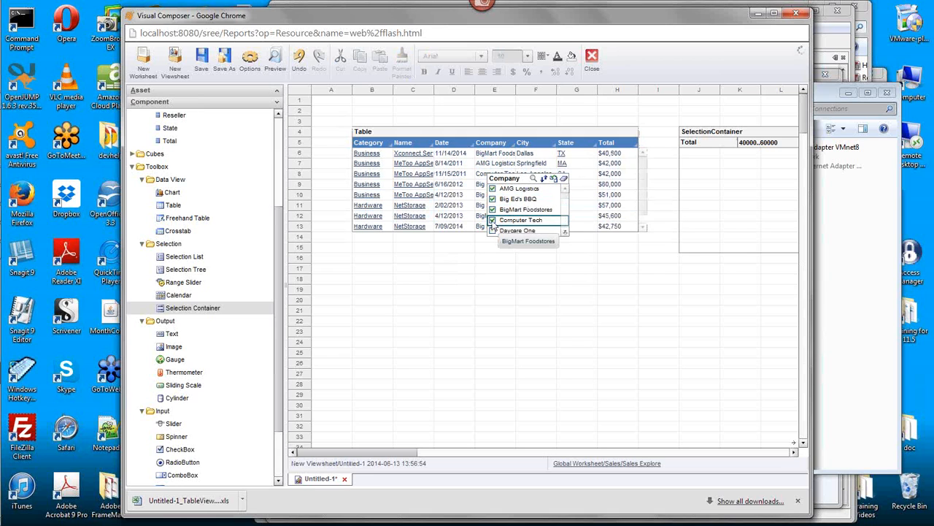
{"action": "left_click", "coordinate": [566, 273]}
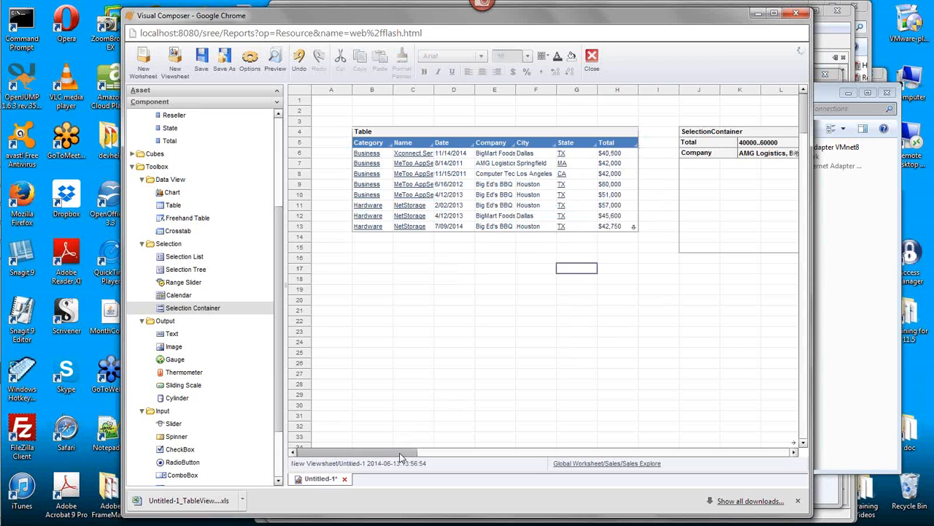
Step: Look over the filters held in the selection container and clear all of its selections
{"action": "left_click_drag", "start_coordinate": [400, 457], "coordinate": [413, 457]}
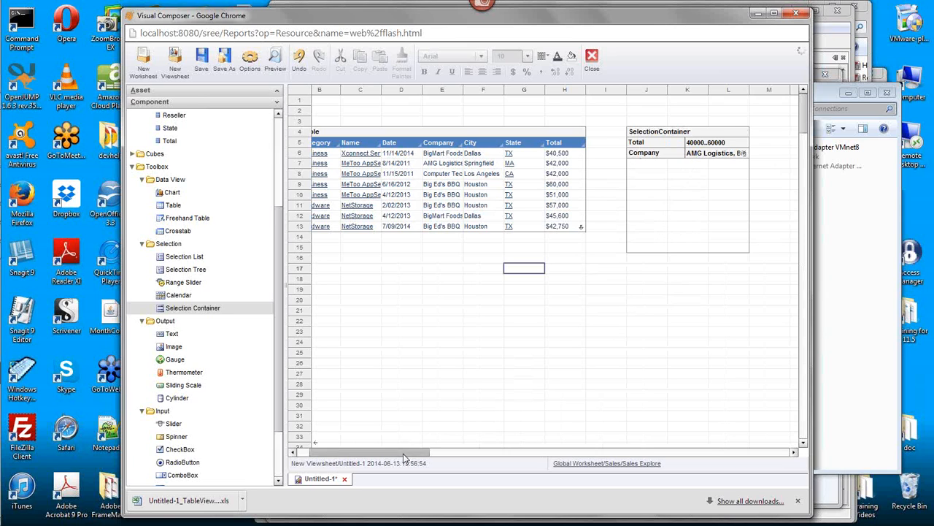
{"action": "mouse_move", "coordinate": [369, 450]}
{"action": "left_mouse_down"}
{"action": "mouse_move", "coordinate": [348, 450]}
{"action": "mouse_move", "coordinate": [358, 451]}
{"action": "left_mouse_up"}
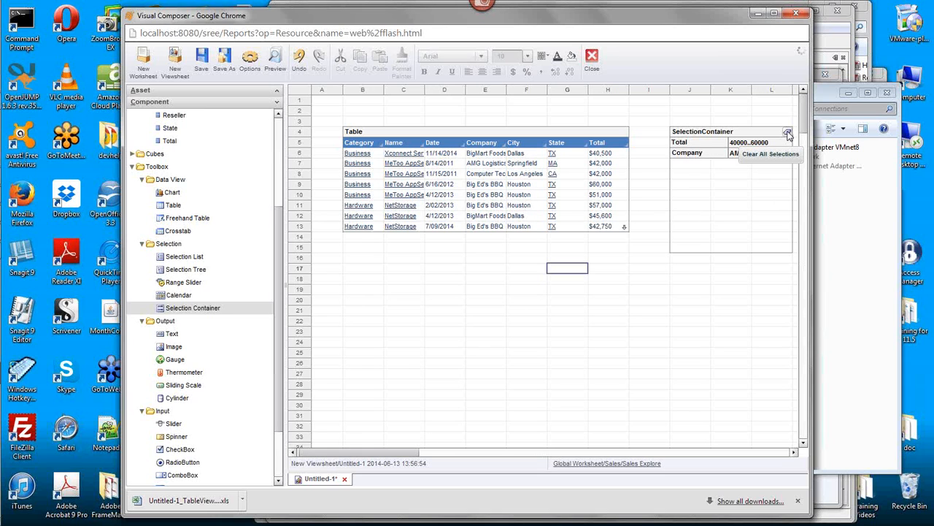
{"action": "left_click", "coordinate": [788, 134]}
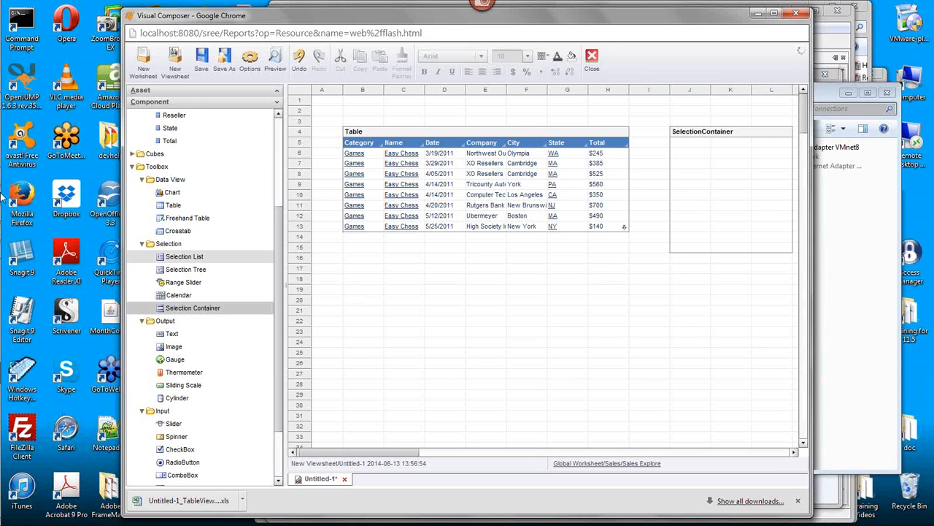
Step: Switch to the training PDF in Adobe Reader and examine the highlighted rows of the sample Sales Table
{"action": "mouse_move", "coordinate": [16, 197]}
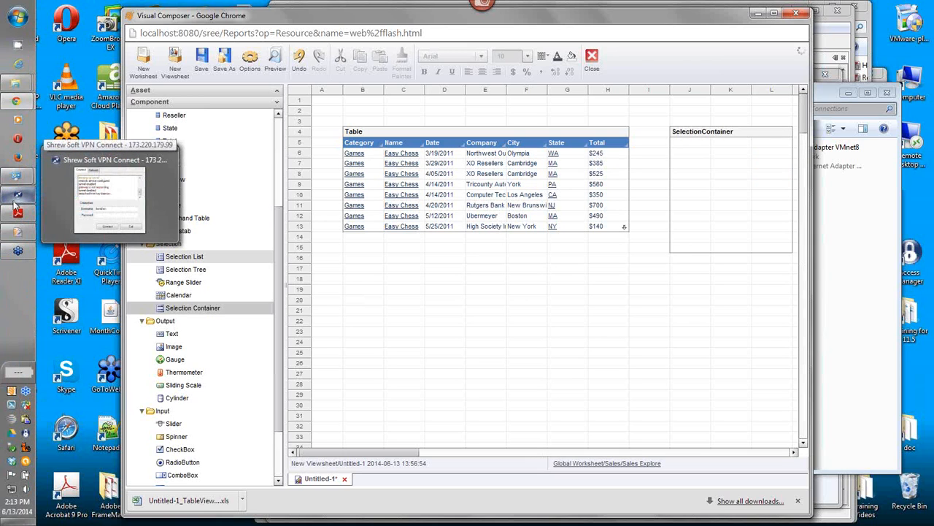
{"action": "left_click", "coordinate": [16, 211]}
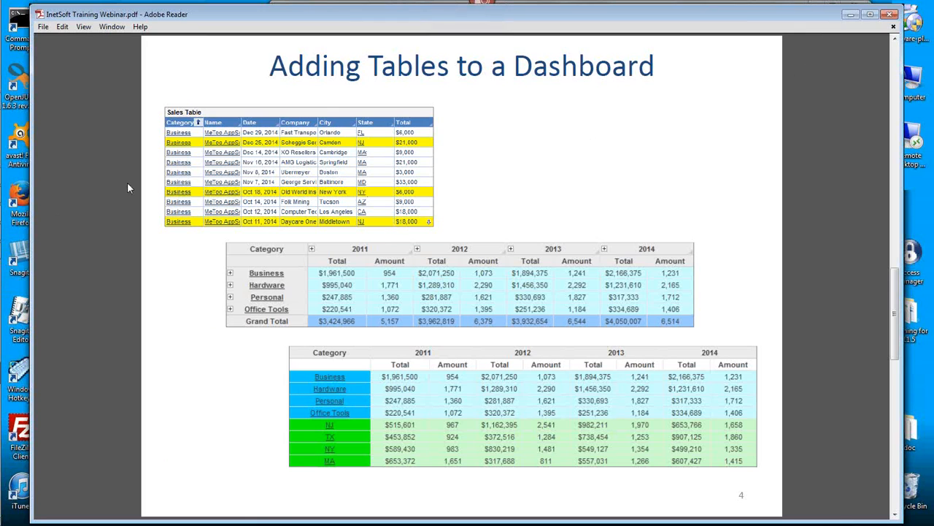
Step: Switch to Style Studio and close it without saving the open reports
{"action": "mouse_move", "coordinate": [2, 184]}
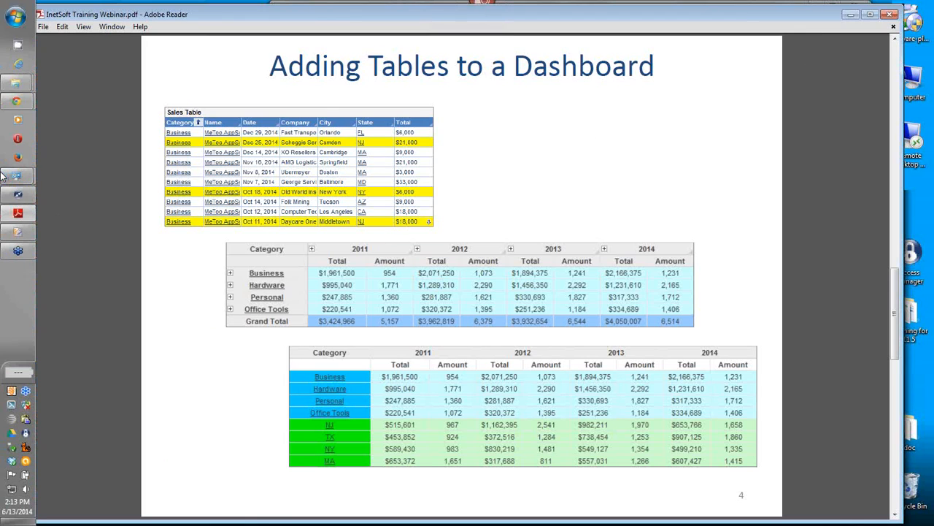
{"action": "left_click", "coordinate": [20, 233]}
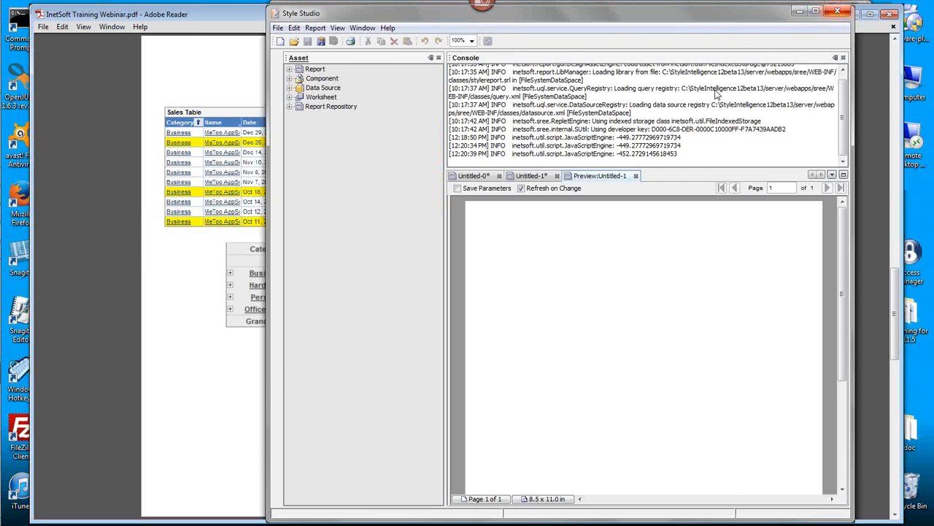
{"action": "left_click", "coordinate": [838, 11]}
{"action": "left_click", "coordinate": [646, 275]}
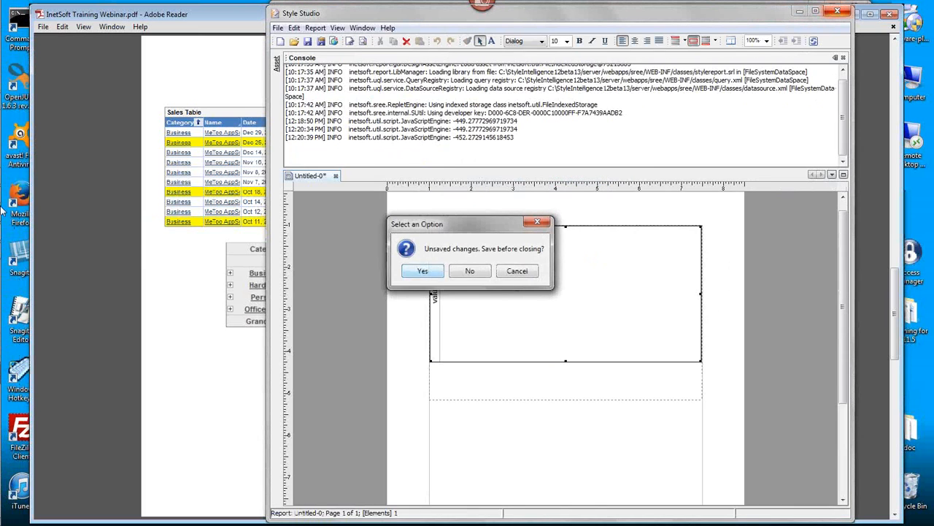
{"action": "left_click", "coordinate": [470, 270]}
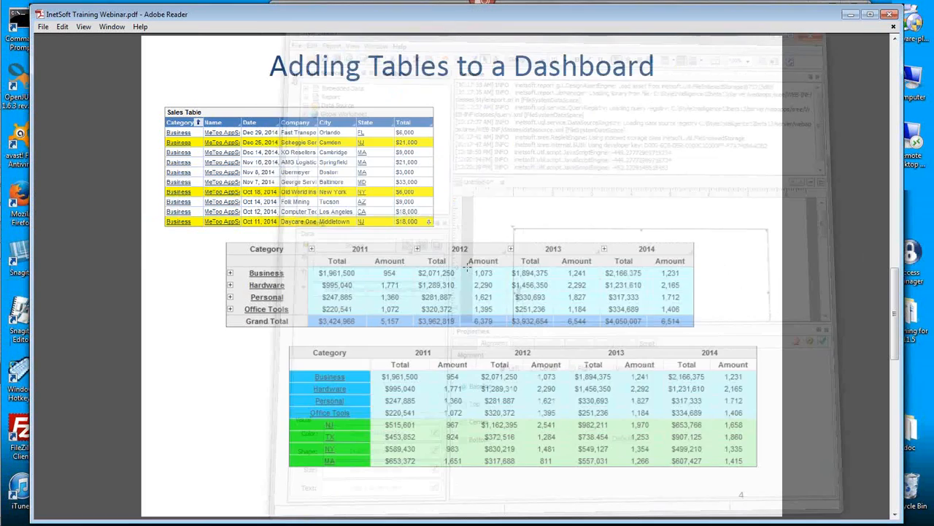
Step: Return to Visual Composer in Chrome and open the highlight settings for a detail cell of the table's State column
{"action": "mouse_move", "coordinate": [2, 280]}
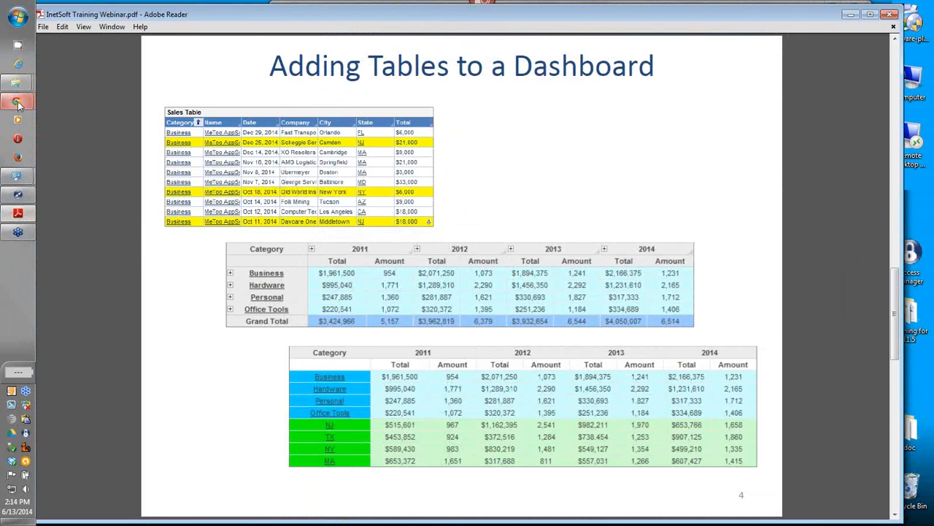
{"action": "mouse_move", "coordinate": [19, 105]}
{"action": "left_click", "coordinate": [109, 146]}
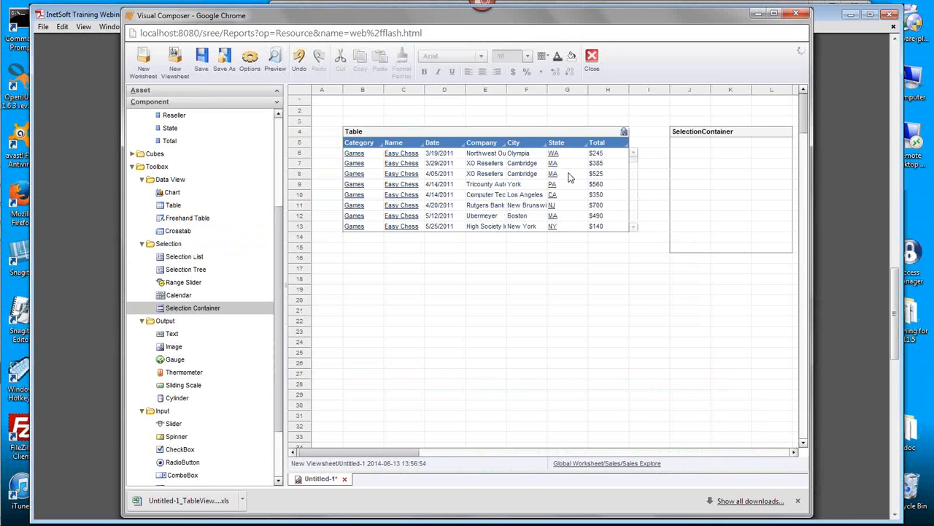
{"action": "left_click", "coordinate": [572, 199]}
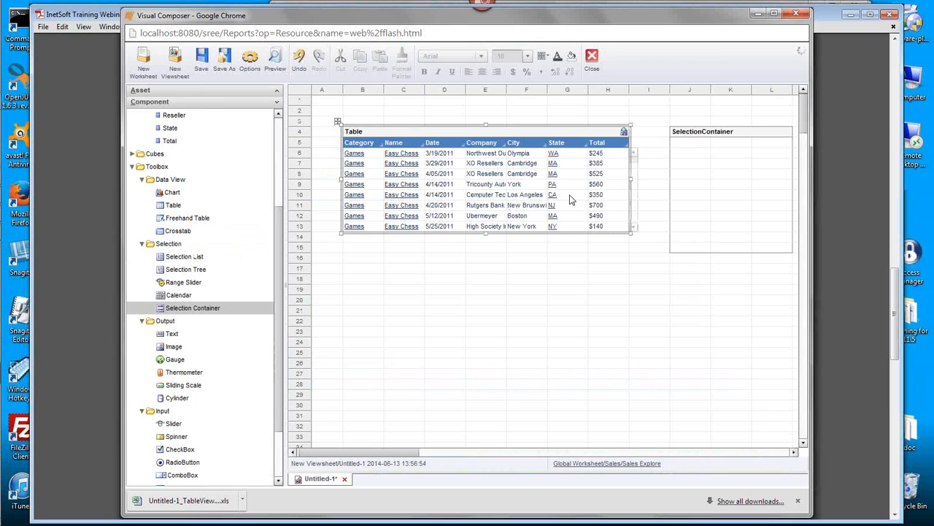
{"action": "left_click", "coordinate": [571, 200]}
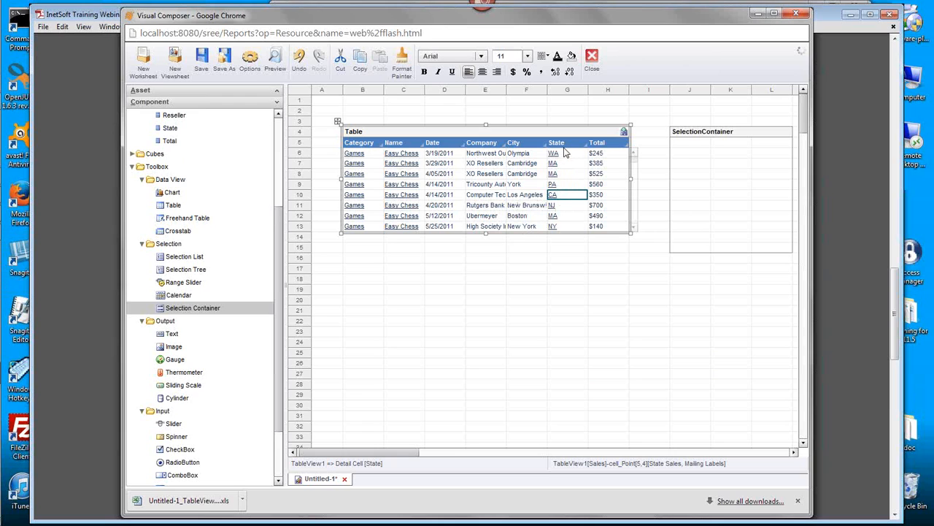
{"action": "right_click", "coordinate": [566, 198]}
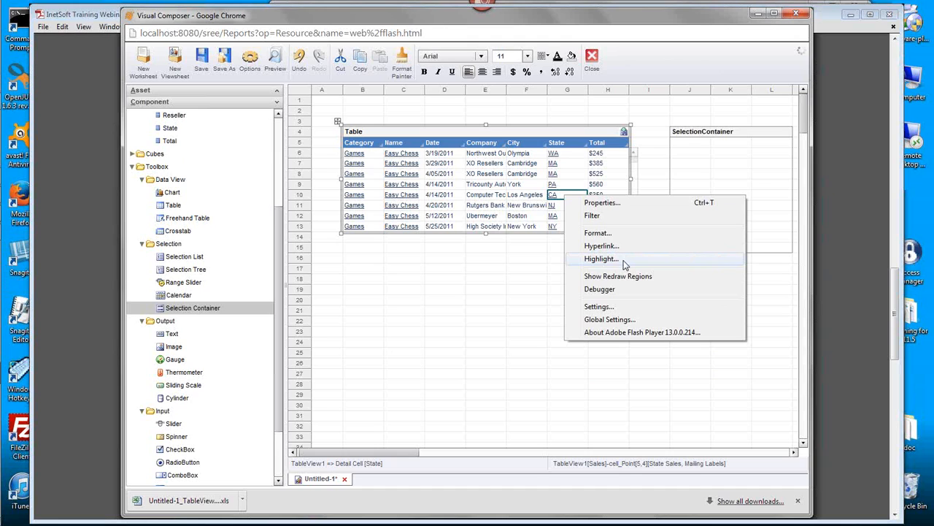
{"action": "left_click", "coordinate": [638, 261]}
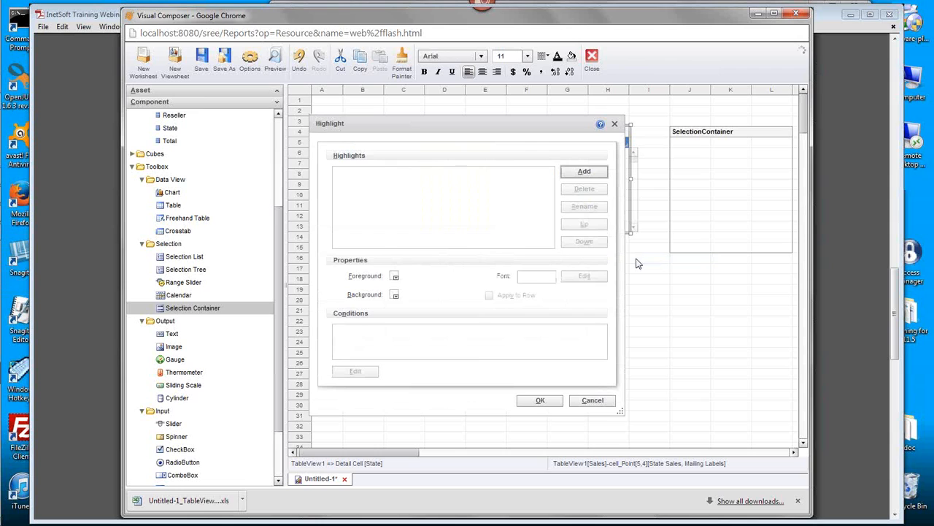
Step: Add a highlight named NJorNY for the State column
{"action": "left_click", "coordinate": [584, 171]}
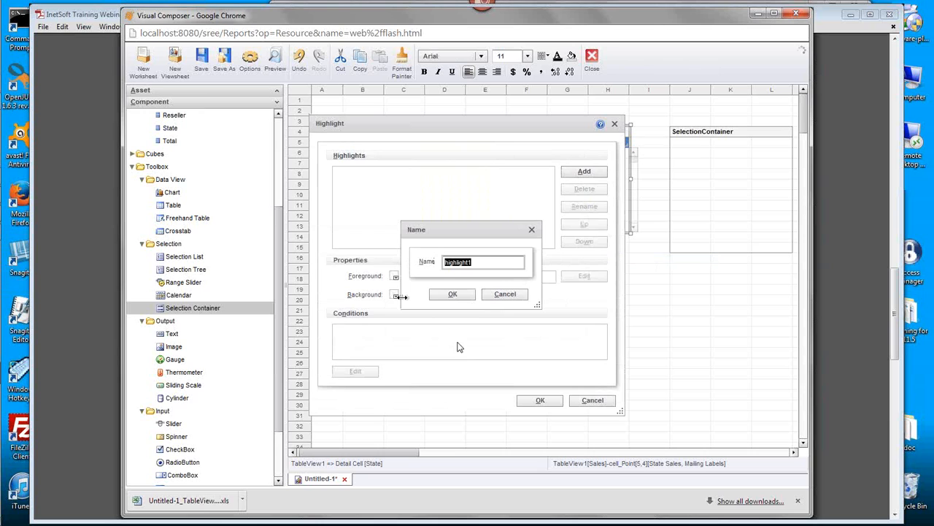
{"action": "type", "text": "NJa"}
{"action": "key", "text": "BackSpace"}
{"action": "key", "text": "BackSpace"}
{"action": "type", "text": "or"}
{"action": "left_click", "coordinate": [457, 295]}
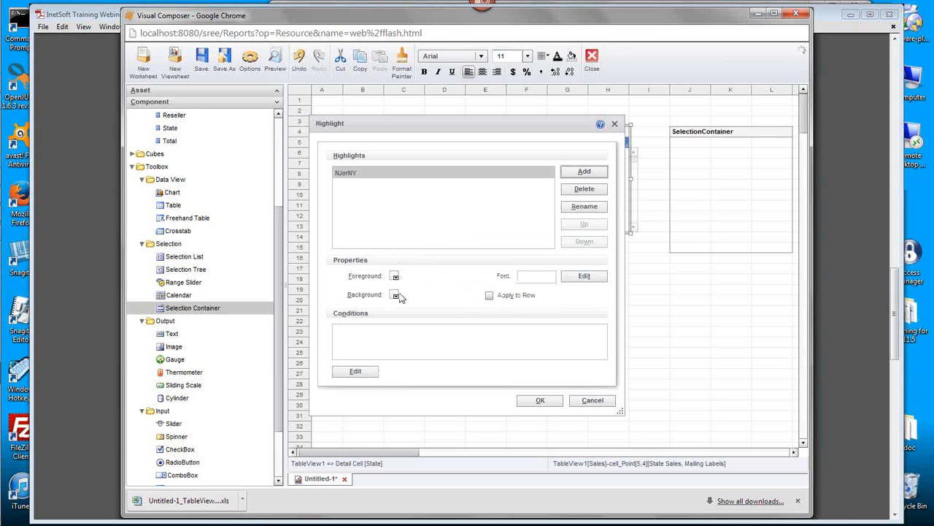
Step: Give the NJorNY highlight a light yellow background and apply it to the whole row
{"action": "left_click", "coordinate": [396, 295]}
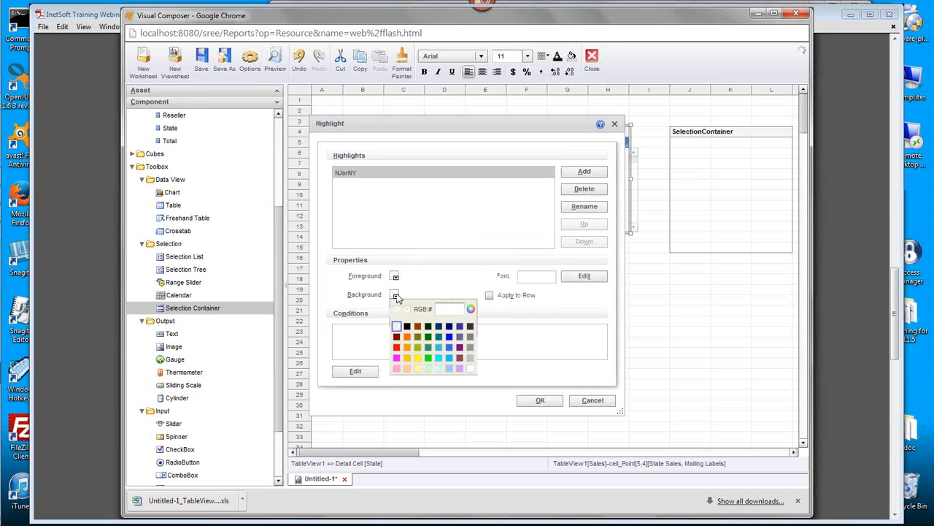
{"action": "left_click", "coordinate": [417, 370]}
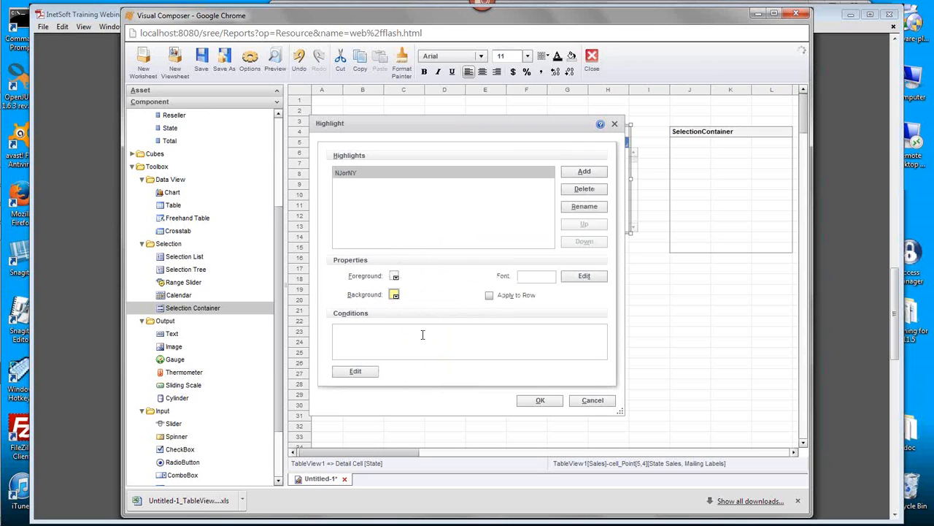
{"action": "left_click", "coordinate": [489, 295]}
{"action": "left_click_drag", "start_coordinate": [494, 117], "coordinate": [524, 246]}
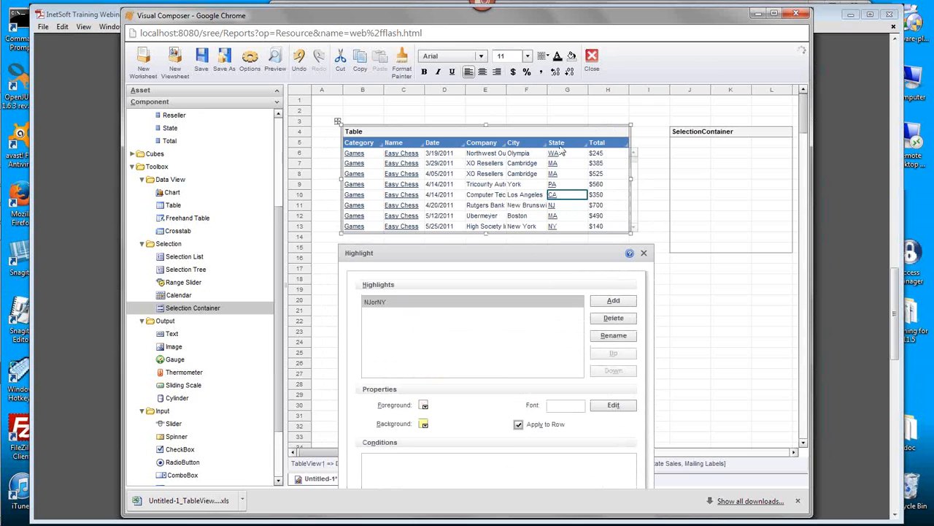
{"action": "left_click_drag", "start_coordinate": [515, 255], "coordinate": [490, 113]}
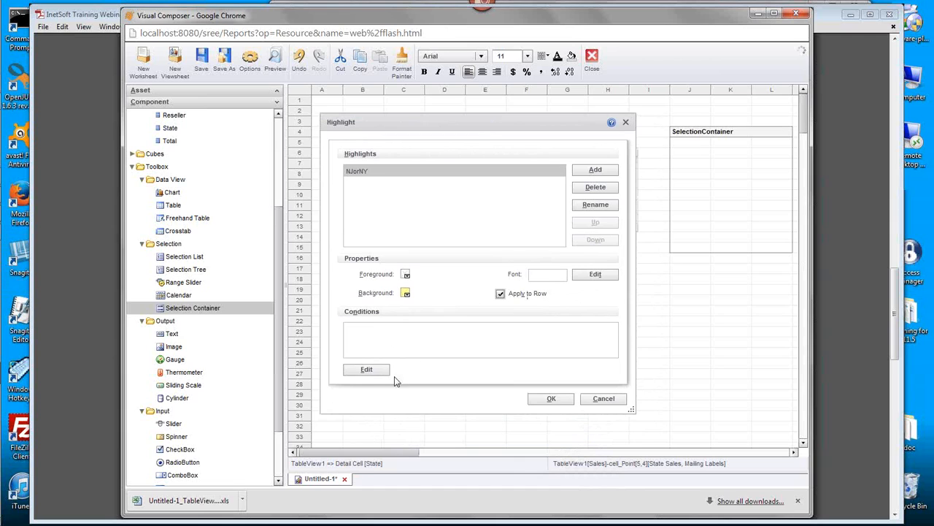
Step: Start a condition for the NJorNY highlight on the State field using the "one of" comparison
{"action": "left_click", "coordinate": [361, 375]}
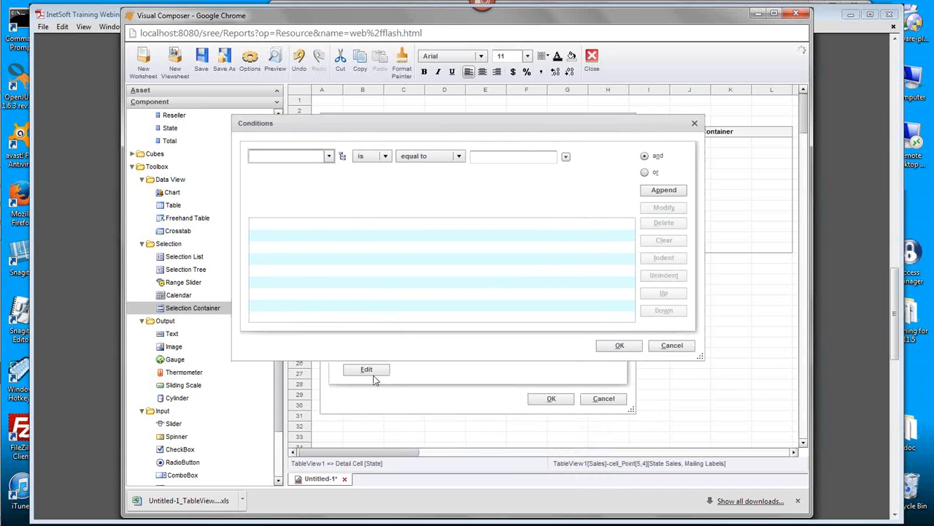
{"action": "left_click_drag", "start_coordinate": [374, 122], "coordinate": [372, 167]}
{"action": "left_click", "coordinate": [326, 193]}
{"action": "scroll", "coordinate": [297, 296], "scroll_direction": "down", "scroll_amount": 1}
{"action": "left_click", "coordinate": [297, 296]}
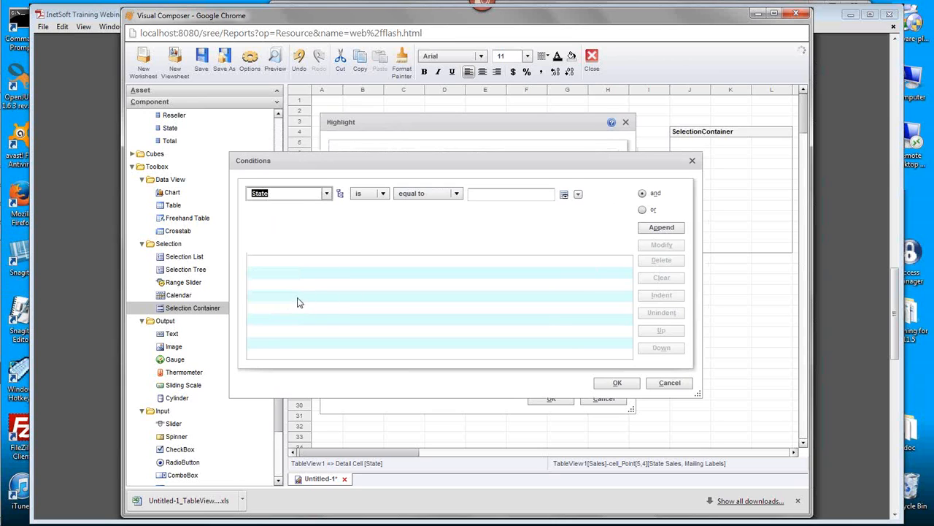
{"action": "left_click", "coordinate": [438, 196]}
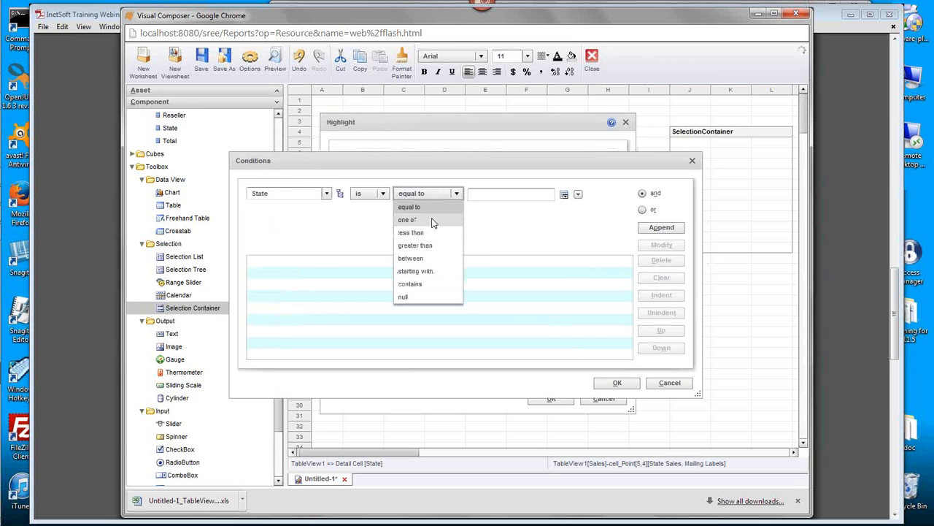
{"action": "left_click", "coordinate": [432, 220]}
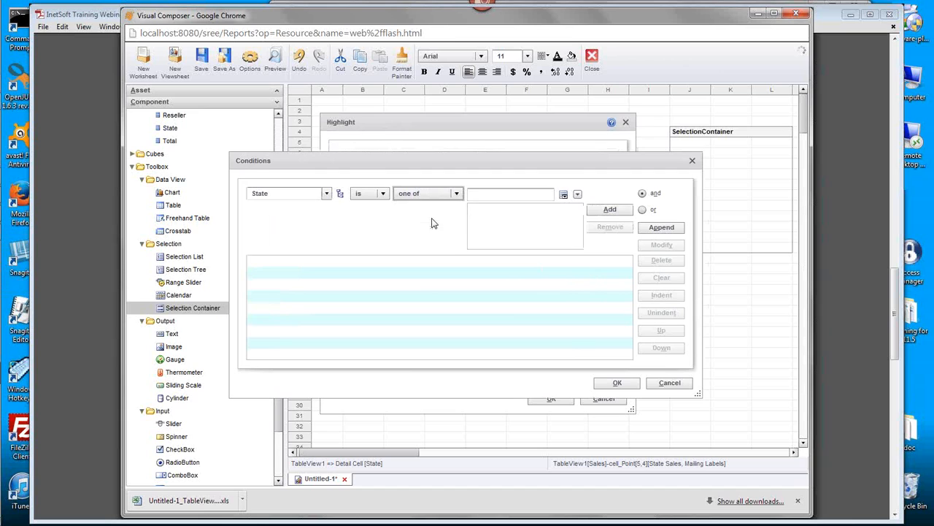
Step: Add NJ and NY as the condition's values, append the condition, and apply the highlight to the table
{"action": "left_click", "coordinate": [564, 194]}
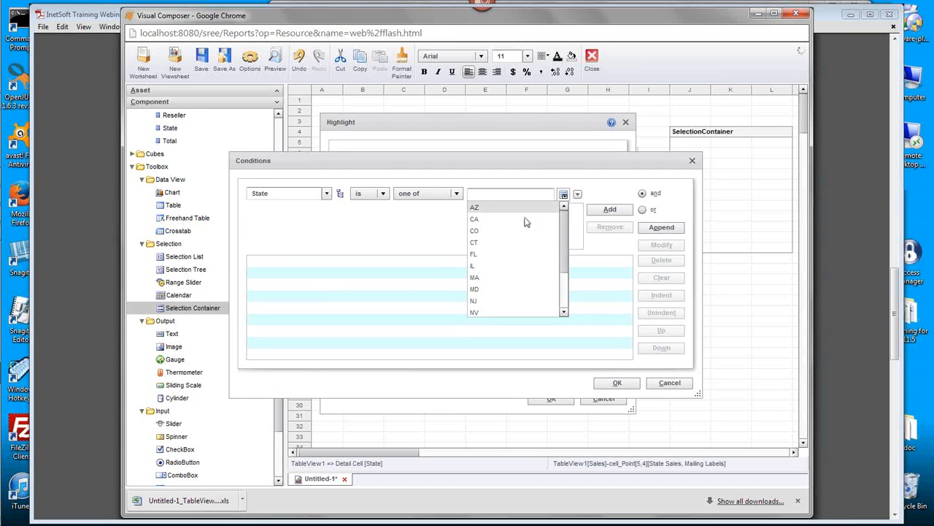
{"action": "left_click", "coordinate": [494, 302]}
{"action": "left_click", "coordinate": [610, 209]}
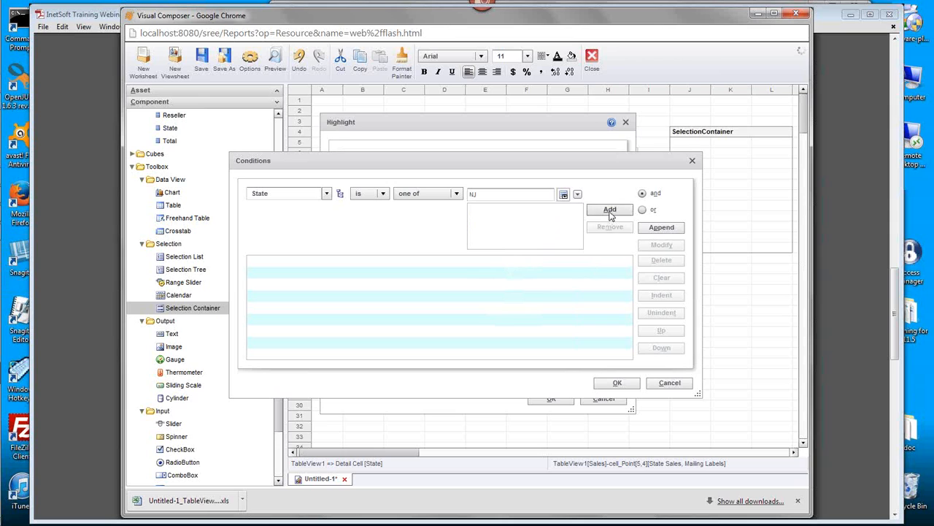
{"action": "left_click", "coordinate": [564, 194]}
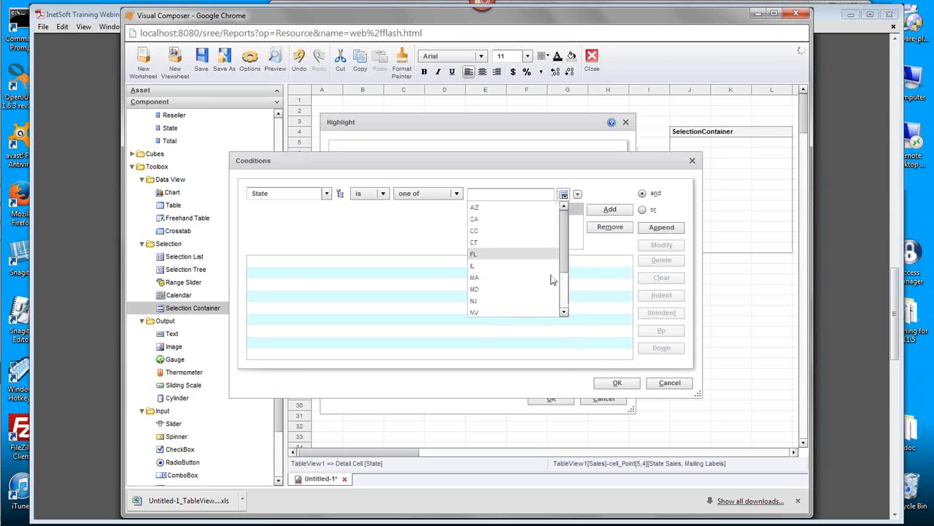
{"action": "left_click", "coordinate": [563, 312]}
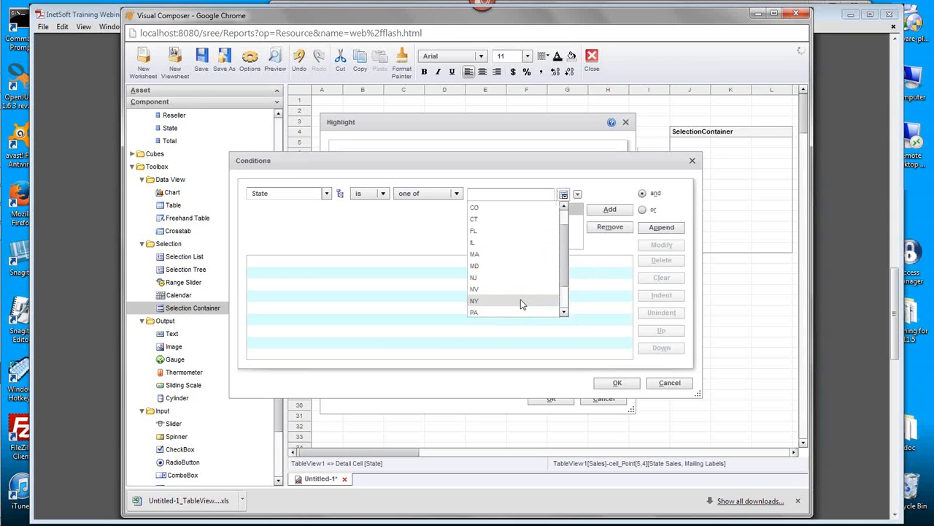
{"action": "left_click", "coordinate": [523, 301]}
{"action": "left_click", "coordinate": [606, 211]}
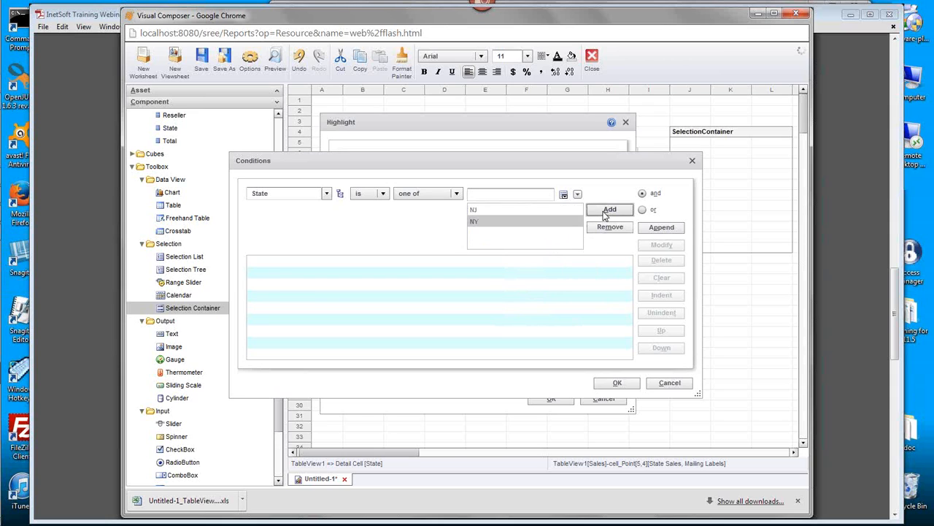
{"action": "left_click", "coordinate": [660, 229]}
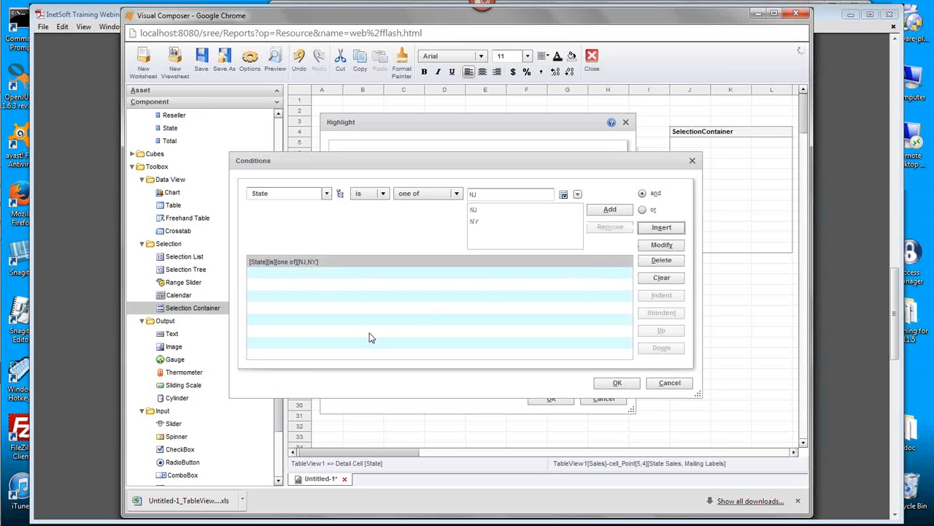
{"action": "left_click", "coordinate": [615, 384]}
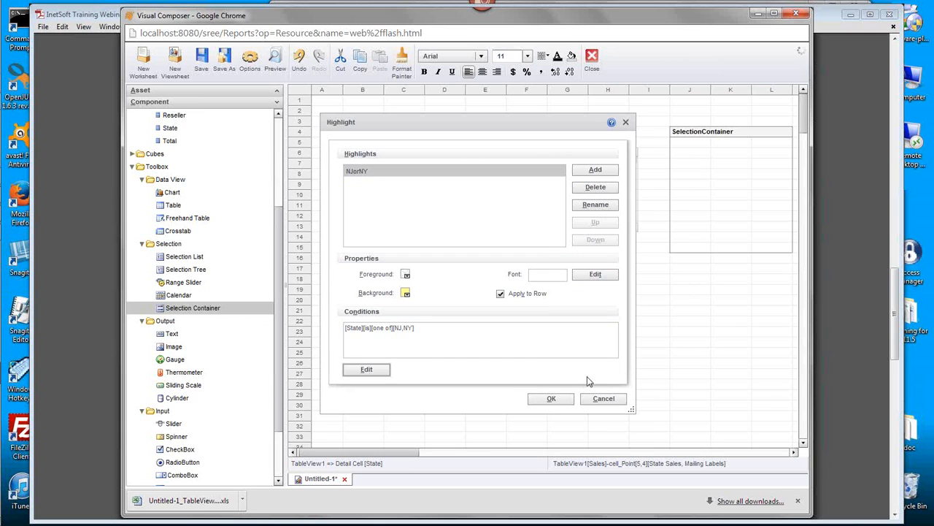
{"action": "left_click", "coordinate": [560, 400]}
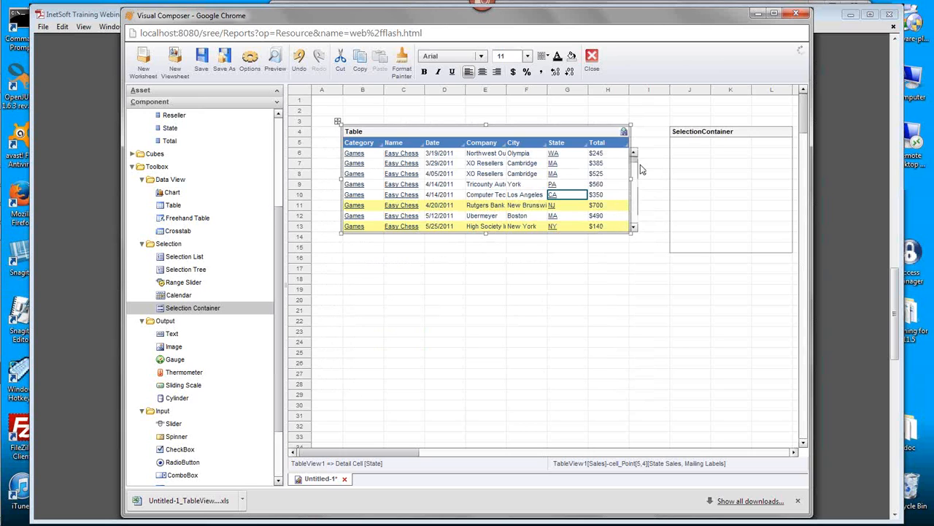
Step: Examine the highlighted rows further down the table, compare with the sample tables in the training PDF, and return to Visual Composer
{"action": "left_click_drag", "start_coordinate": [633, 160], "coordinate": [634, 178]}
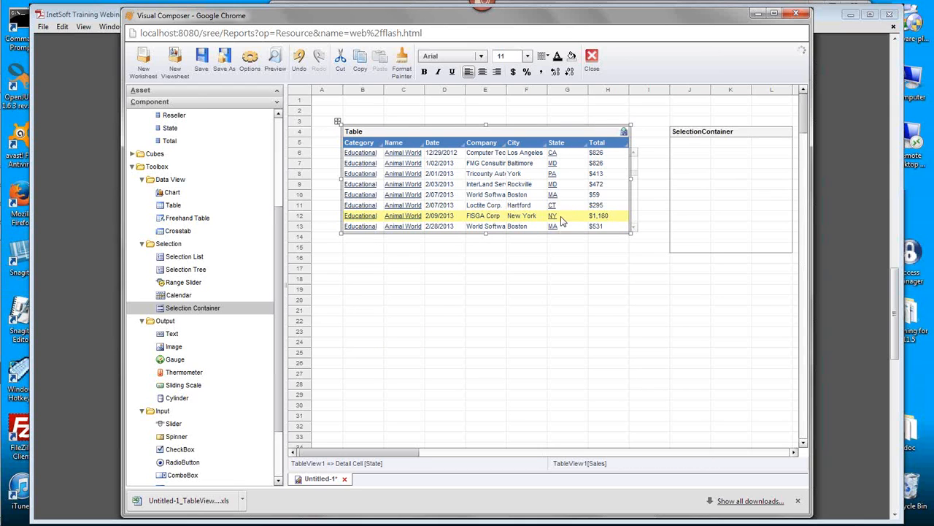
{"action": "scroll", "coordinate": [633, 215], "scroll_direction": "down", "scroll_amount": 3}
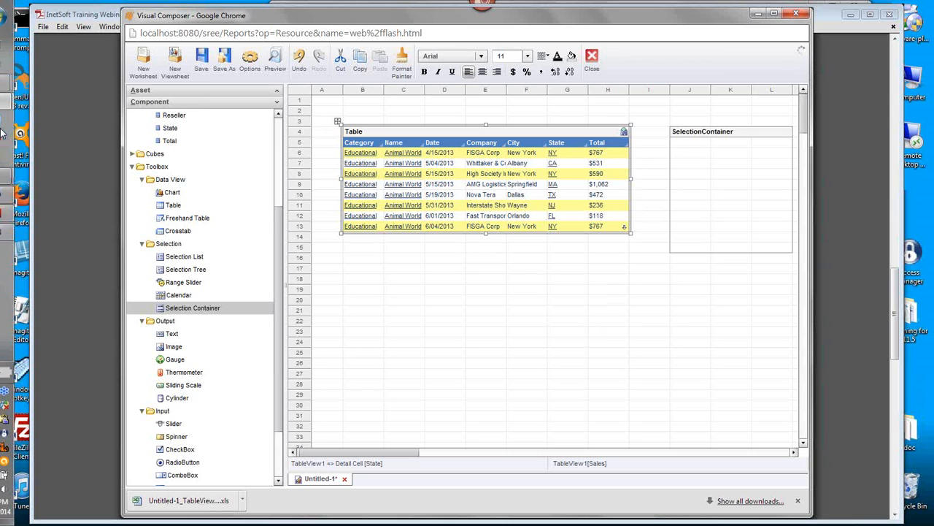
{"action": "mouse_move", "coordinate": [17, 105]}
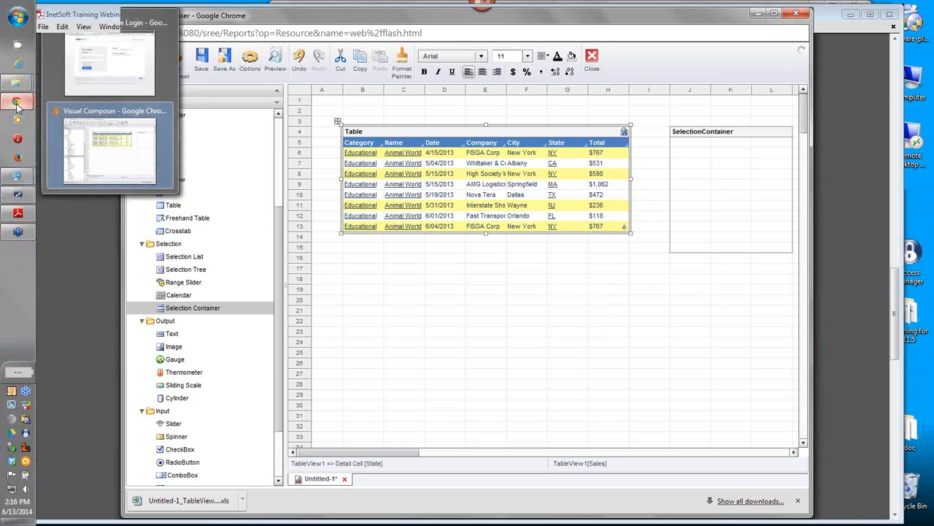
{"action": "left_click", "coordinate": [19, 212]}
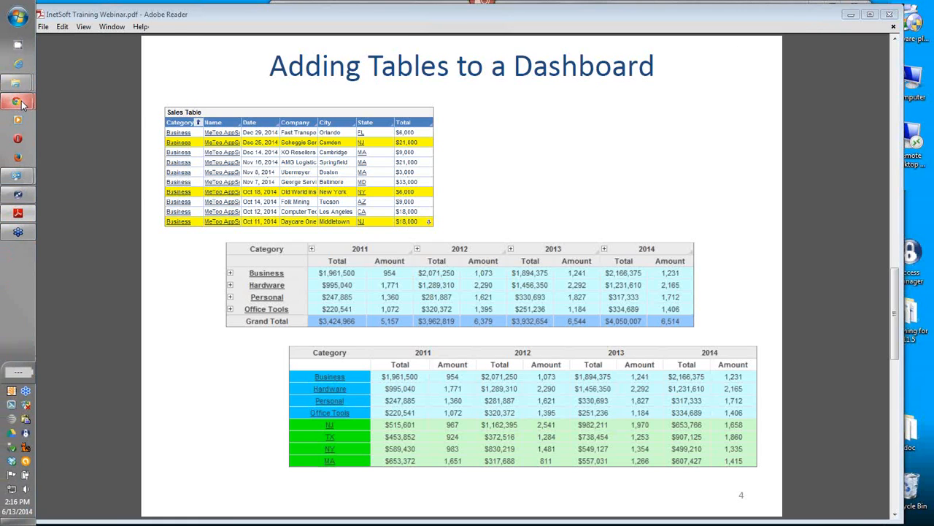
{"action": "left_click", "coordinate": [16, 106]}
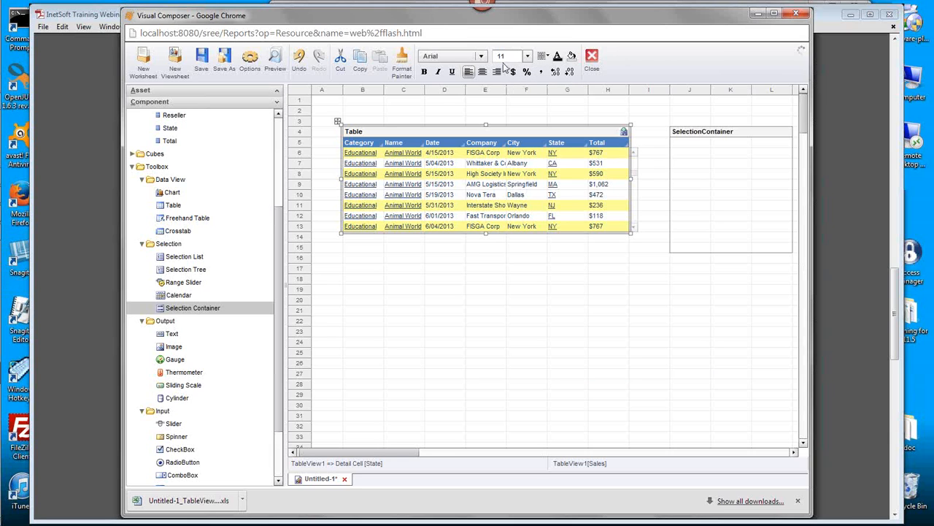
Step: Format the table's Date column with the custom date format MMM d, yyyy
{"action": "left_click", "coordinate": [442, 174]}
{"action": "right_click", "coordinate": [437, 178]}
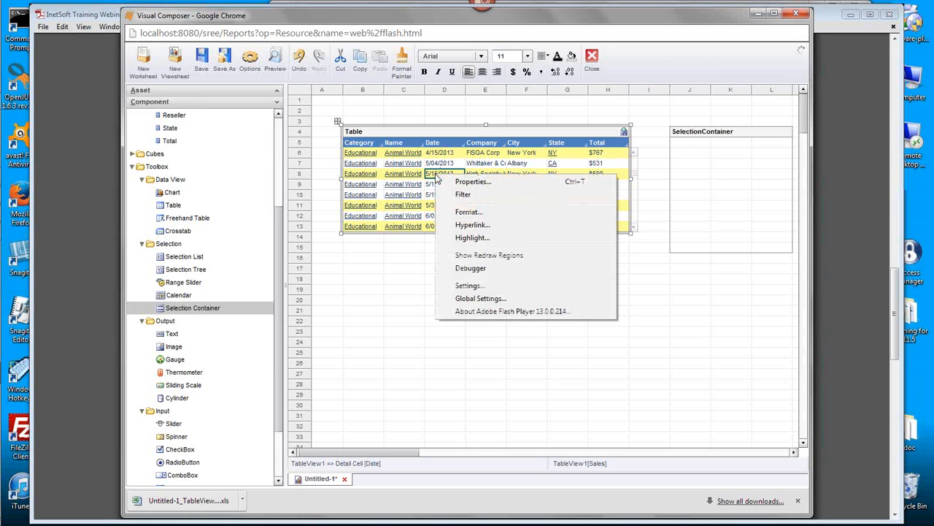
{"action": "left_click", "coordinate": [508, 214]}
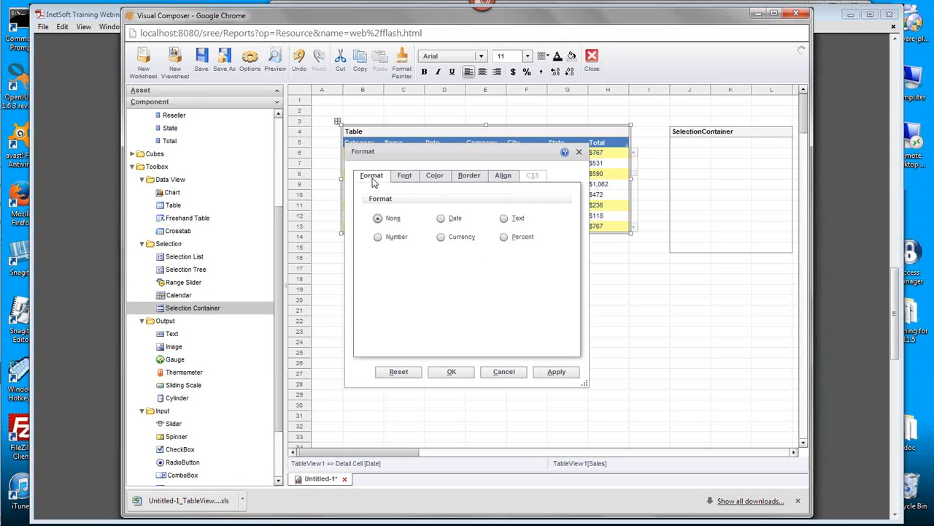
{"action": "left_click", "coordinate": [441, 219]}
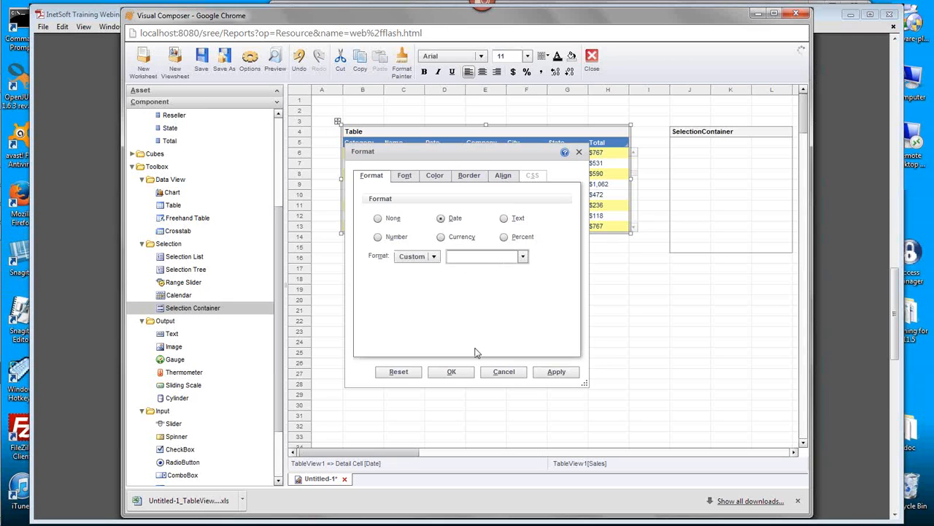
{"action": "type", "text": "MMM"}
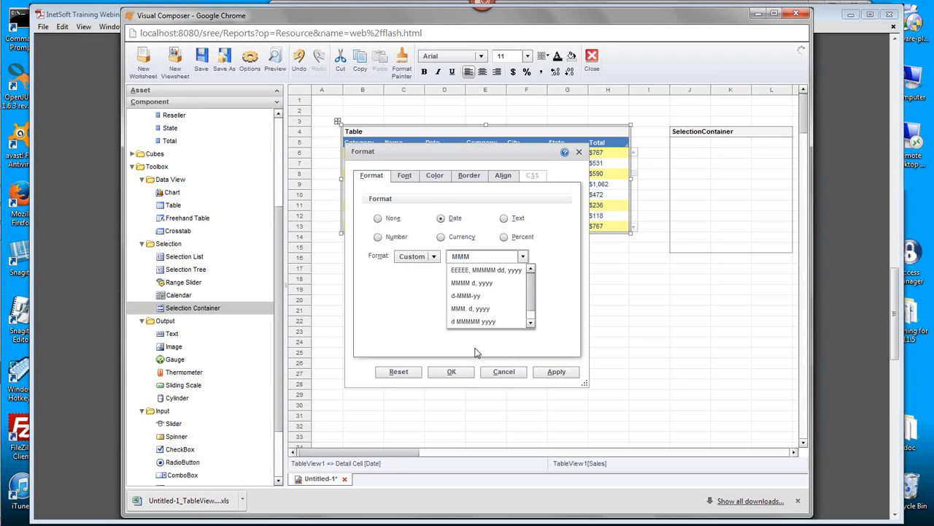
{"action": "type", "text": "M d"}
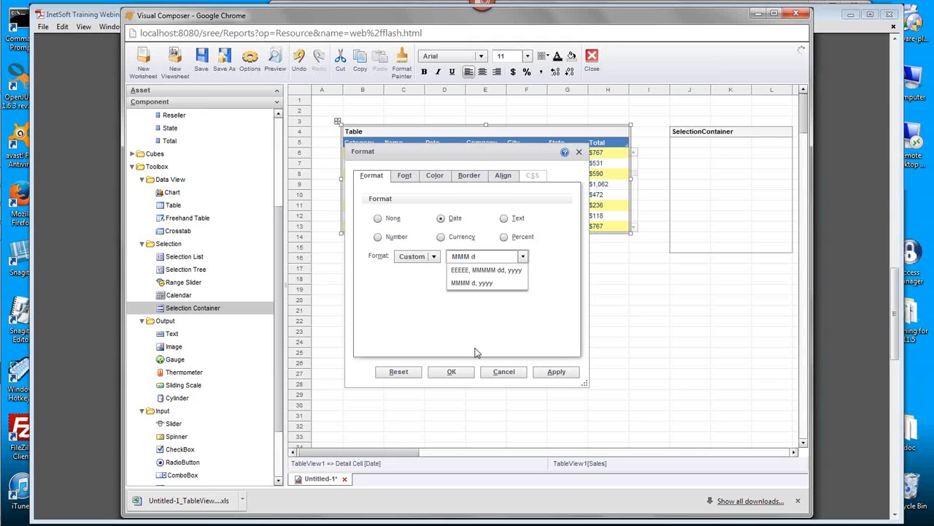
{"action": "type", "text": ", yyyy"}
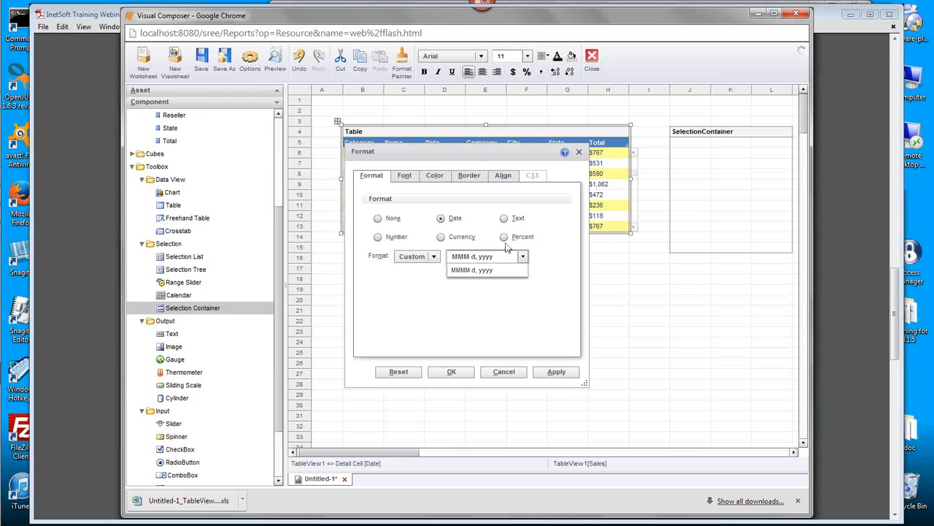
{"action": "left_click", "coordinate": [541, 255]}
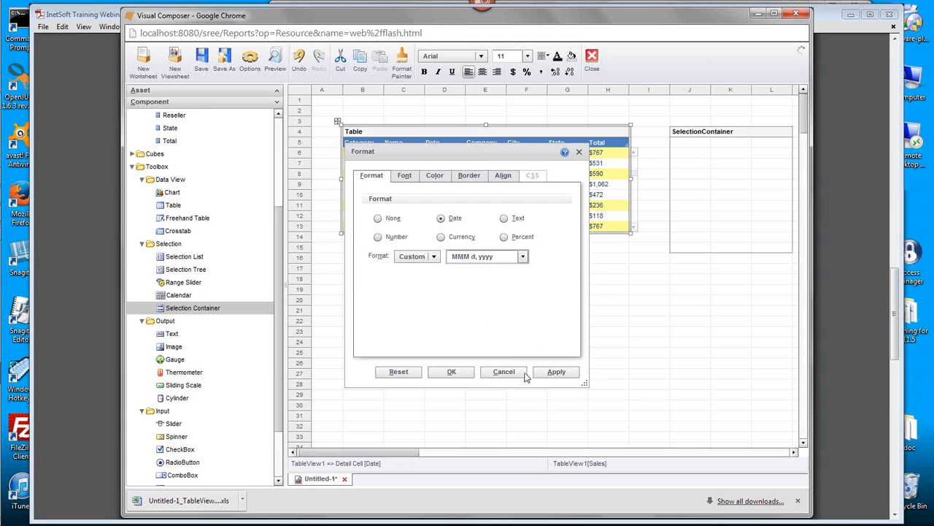
{"action": "left_click", "coordinate": [453, 373]}
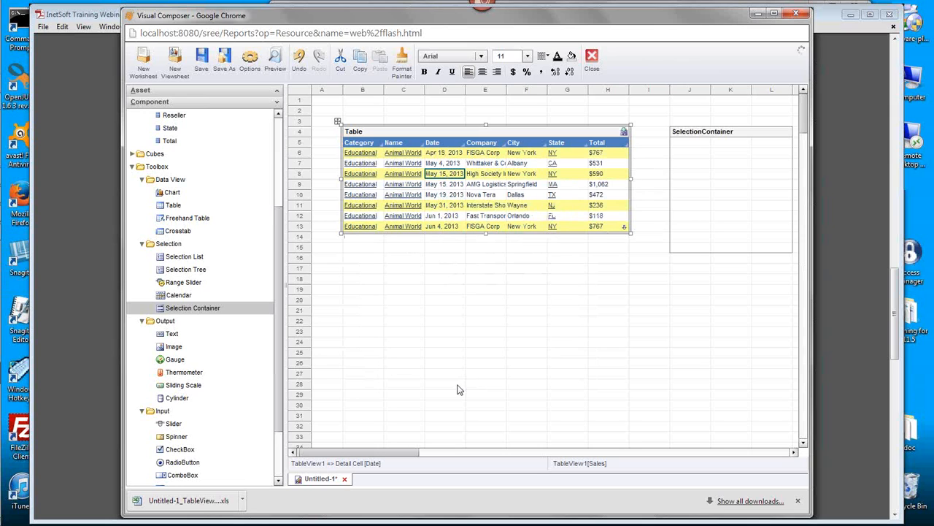
Step: Delete the empty selection container beside the table
{"action": "left_click", "coordinate": [720, 137]}
{"action": "key", "text": "Delete"}
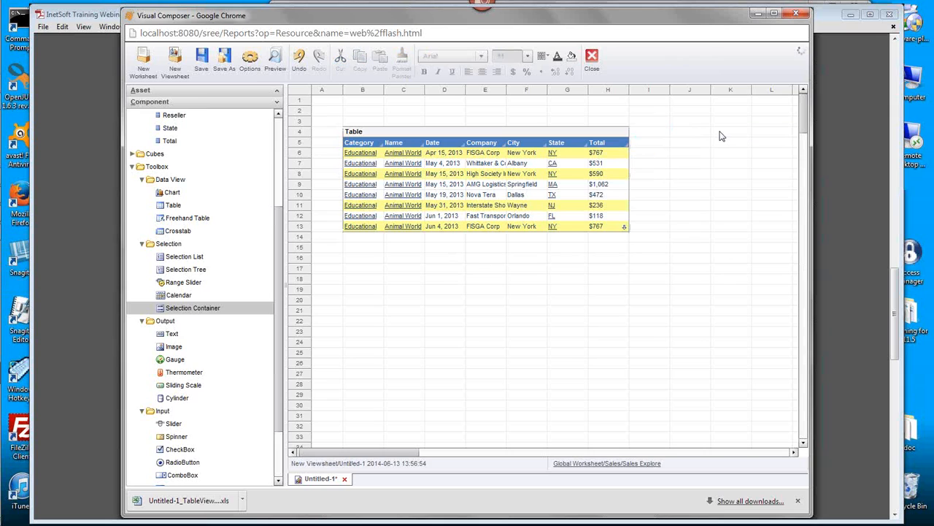
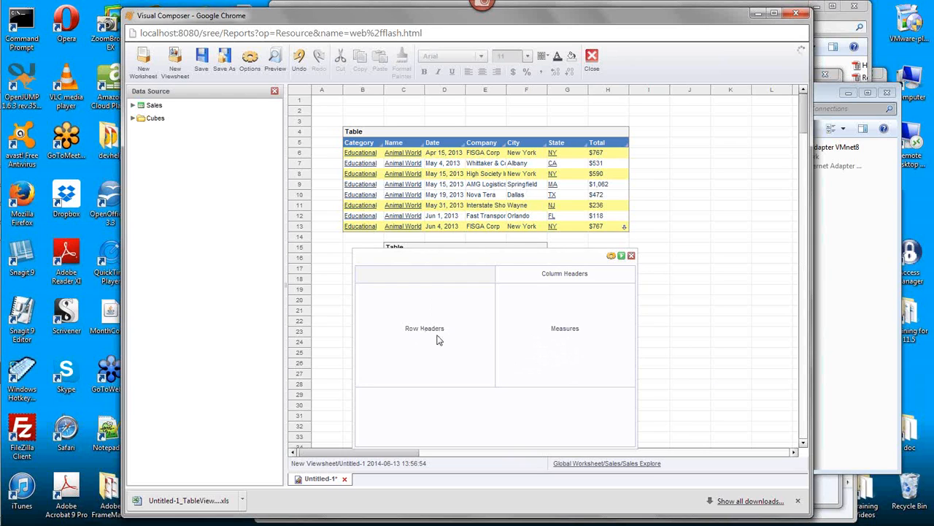
Step: Assign the Sales dimensions Category as row header and Date as column header of the new crosstab
{"action": "double_click", "coordinate": [151, 106]}
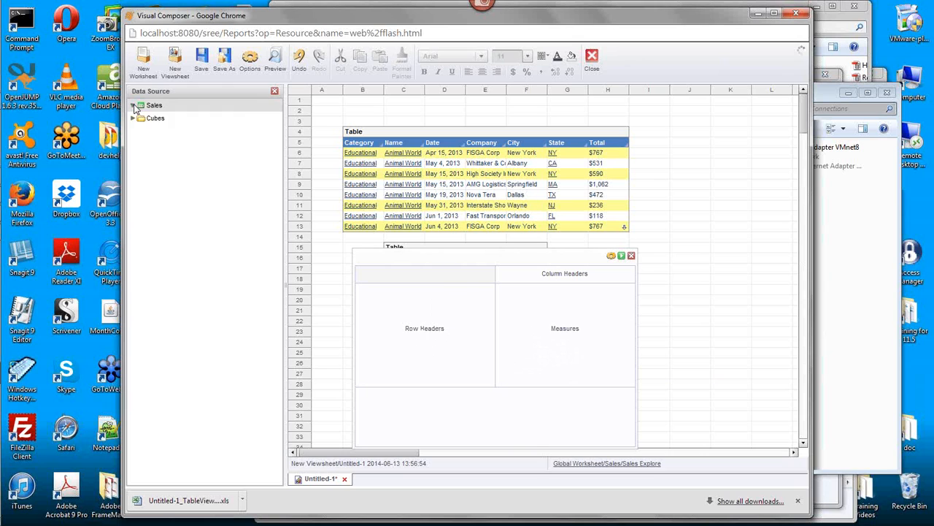
{"action": "double_click", "coordinate": [152, 119]}
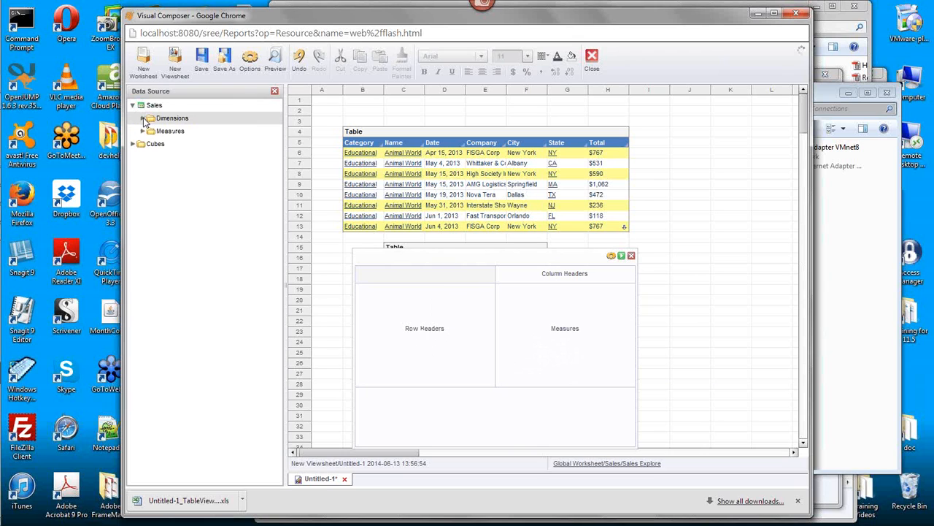
{"action": "left_click_drag", "start_coordinate": [175, 132], "coordinate": [442, 319]}
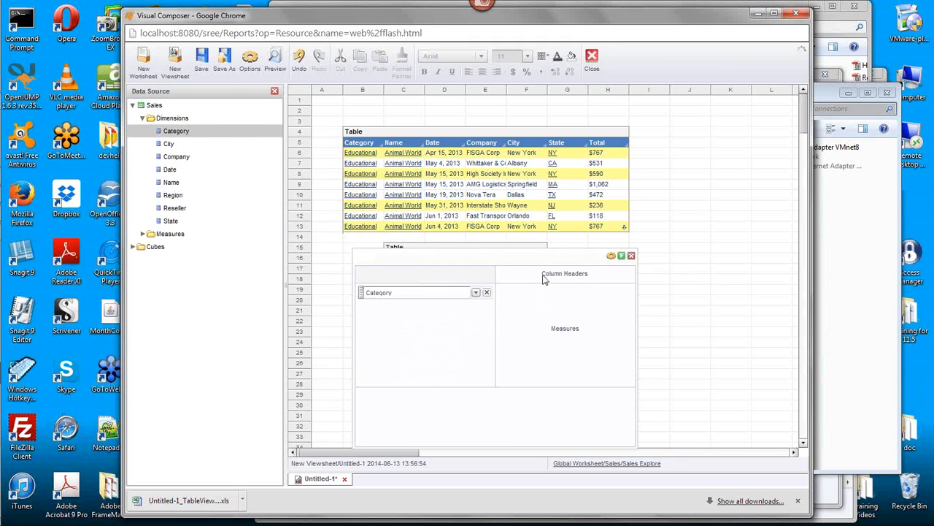
{"action": "left_click", "coordinate": [182, 170]}
{"action": "left_click_drag", "start_coordinate": [182, 171], "coordinate": [562, 280]}
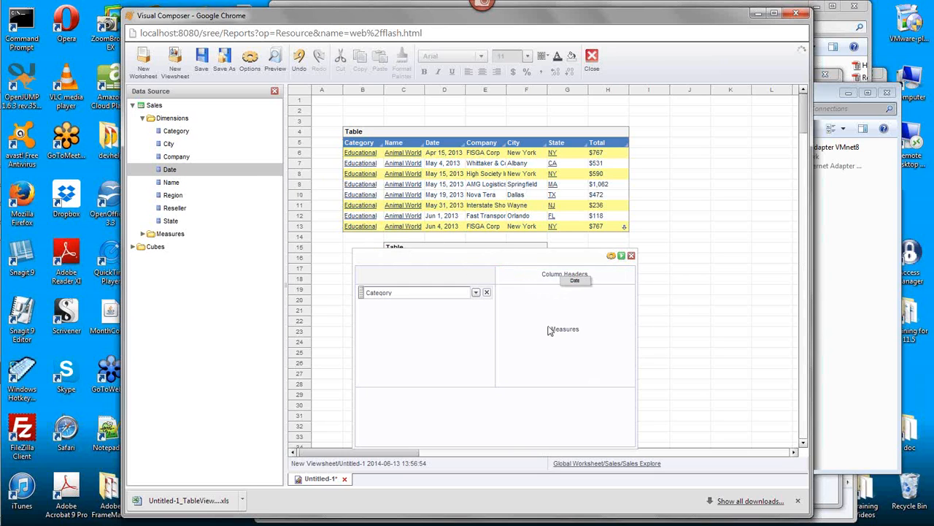
{"action": "left_click_drag", "start_coordinate": [550, 331], "coordinate": [551, 330]}
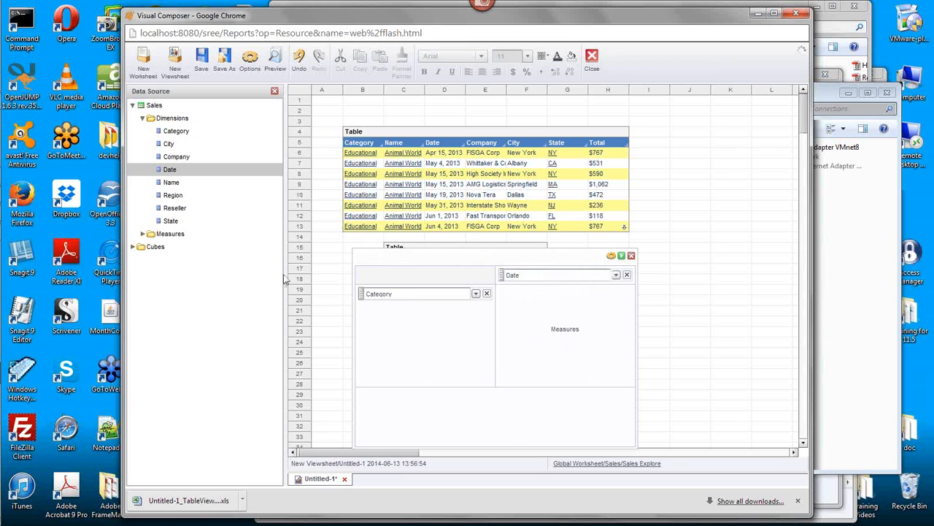
Step: Add Total and Quantity Purchased from the Sales measures as the crosstab's measures
{"action": "left_click", "coordinate": [142, 234]}
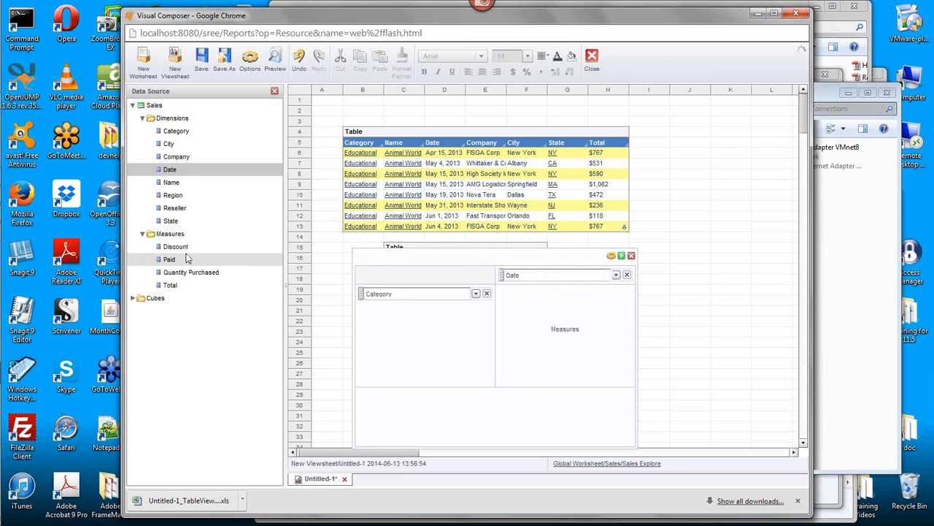
{"action": "left_click", "coordinate": [186, 284]}
{"action": "left_click_drag", "start_coordinate": [186, 284], "coordinate": [540, 332]}
{"action": "left_click_drag", "start_coordinate": [229, 274], "coordinate": [537, 362]}
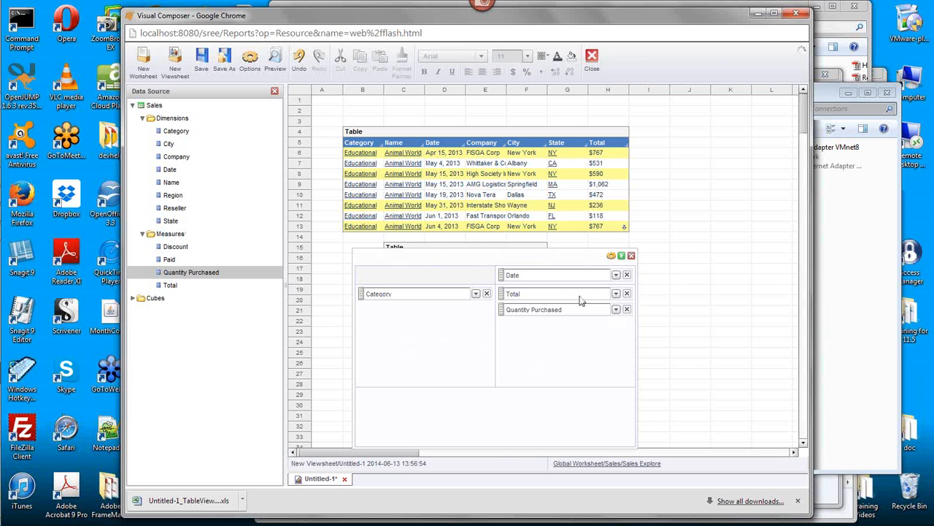
Step: Set the crosstab's Row Total option to Show and apply the crosstab layout
{"action": "mouse_move", "coordinate": [805, 126]}
{"action": "left_mouse_down"}
{"action": "mouse_move", "coordinate": [805, 136]}
{"action": "mouse_move", "coordinate": [805, 122]}
{"action": "left_mouse_up"}
{"action": "left_click", "coordinate": [614, 256]}
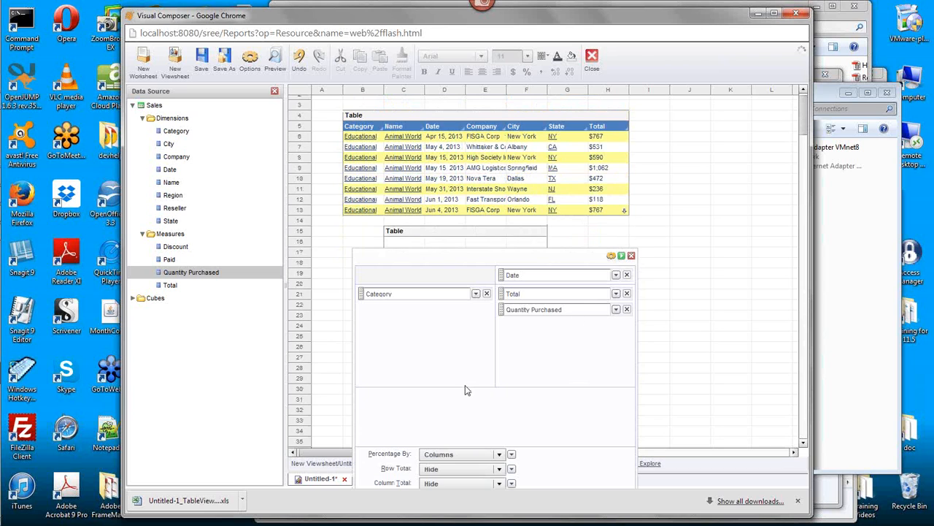
{"action": "left_click", "coordinate": [442, 473]}
{"action": "left_click", "coordinate": [448, 445]}
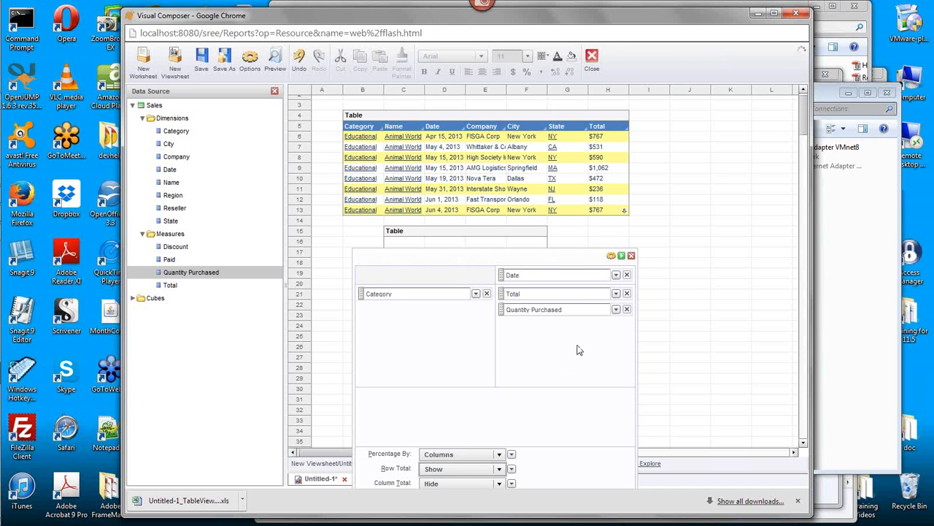
{"action": "left_click", "coordinate": [621, 257]}
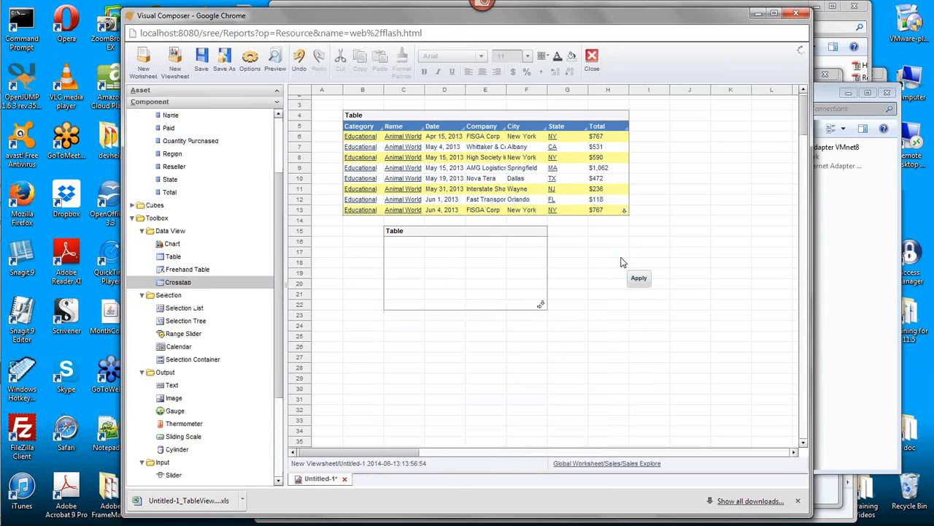
Step: Widen the crosstab to extend through column I so all the year columns fit
{"action": "left_click", "coordinate": [471, 308]}
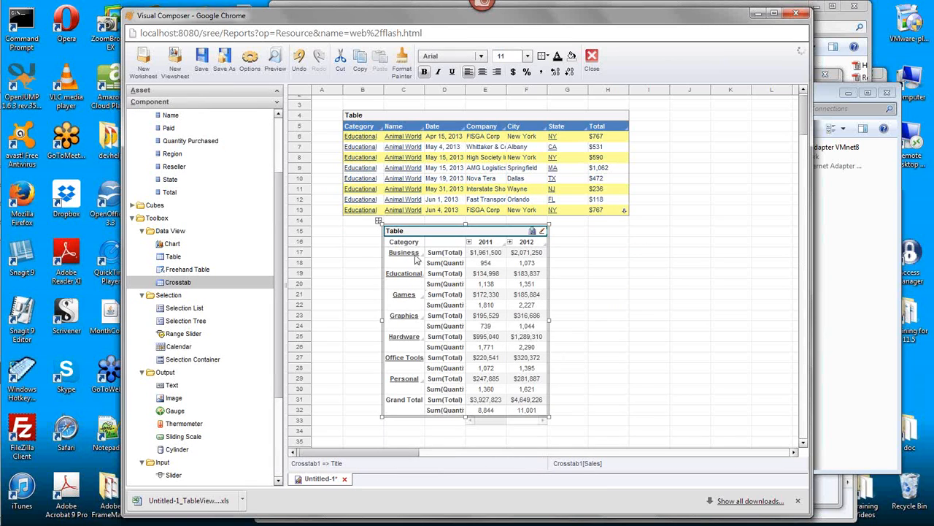
{"action": "mouse_move", "coordinate": [552, 322]}
{"action": "left_mouse_down"}
{"action": "mouse_move", "coordinate": [671, 323]}
{"action": "mouse_move", "coordinate": [558, 318]}
{"action": "left_mouse_up"}
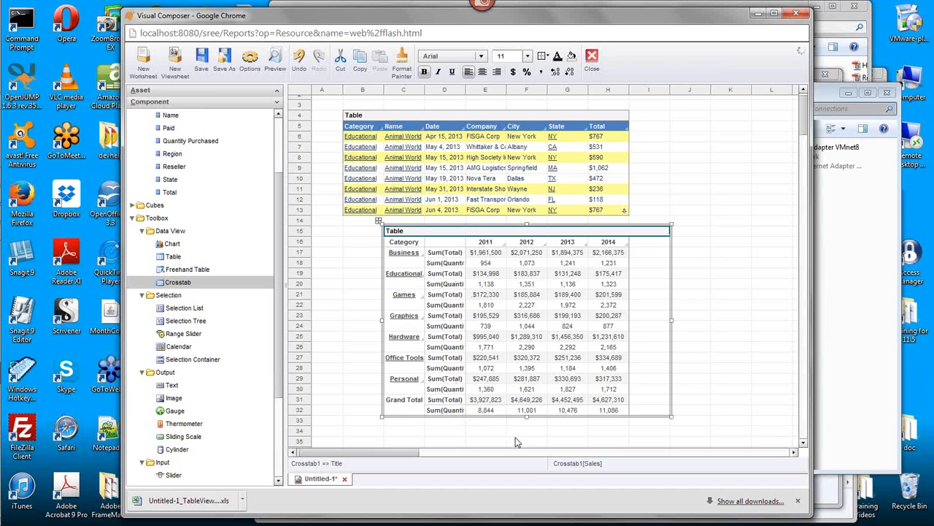
{"action": "mouse_move", "coordinate": [511, 330]}
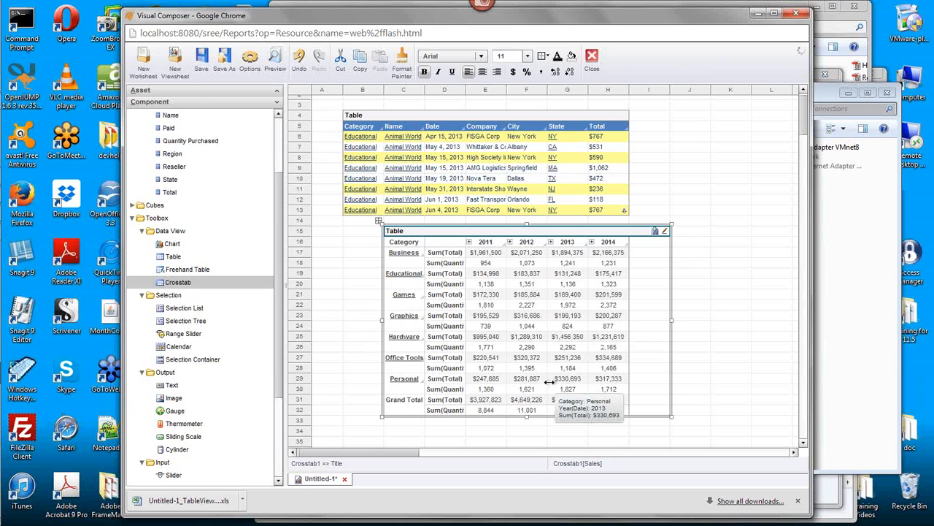
{"action": "mouse_move", "coordinate": [589, 395]}
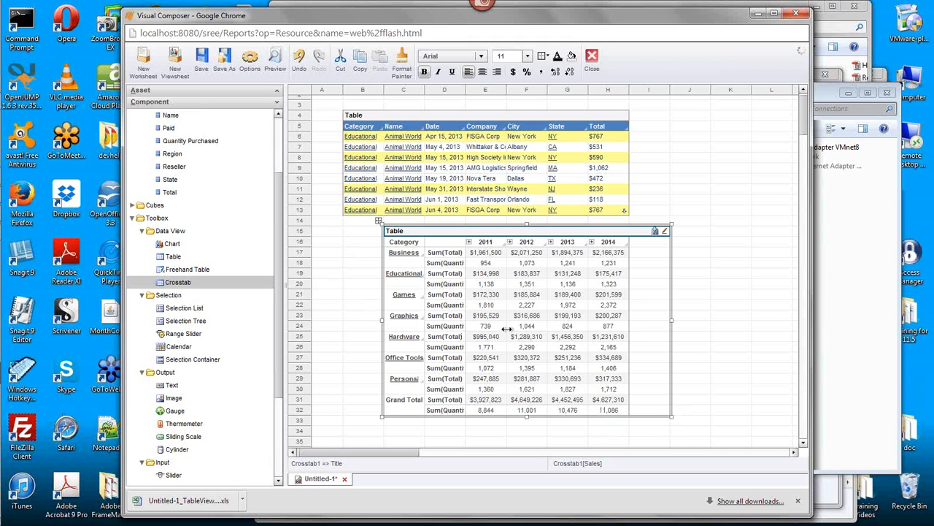
Step: Rank the crosstab's Category row header by the top 4 of Sum(Total) and apply the change
{"action": "left_click", "coordinate": [665, 232]}
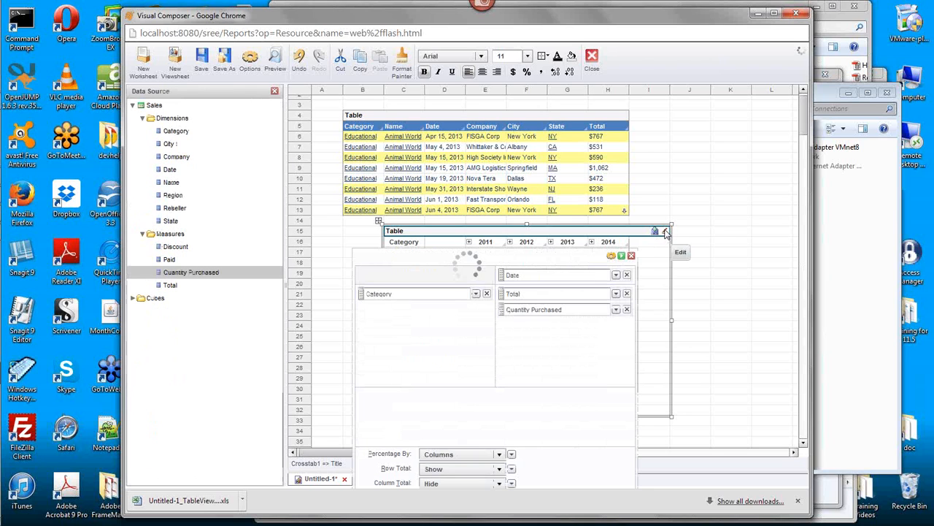
{"action": "left_click", "coordinate": [407, 295]}
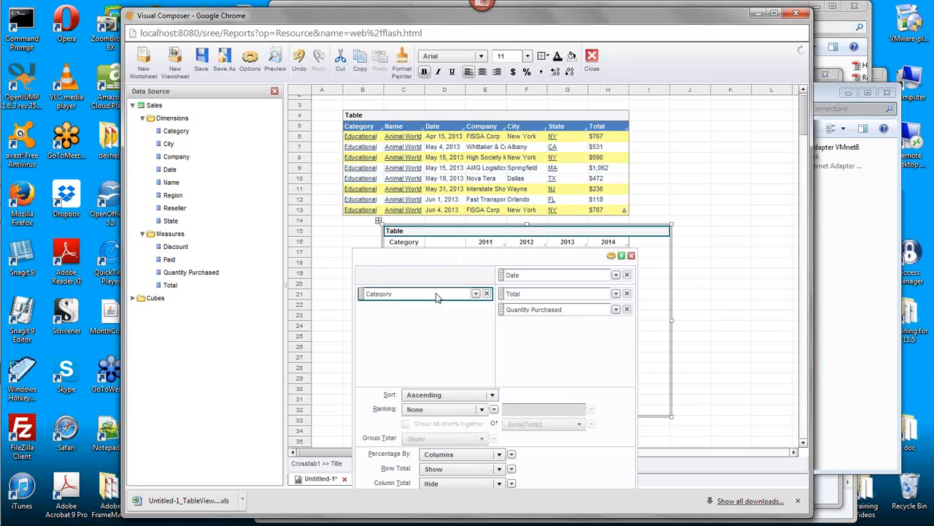
{"action": "left_click", "coordinate": [541, 278]}
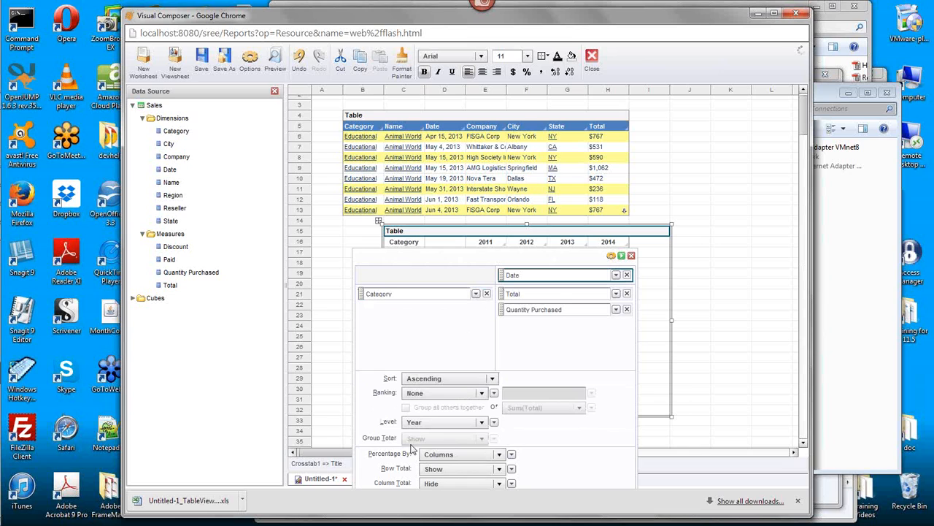
{"action": "left_click", "coordinate": [562, 298]}
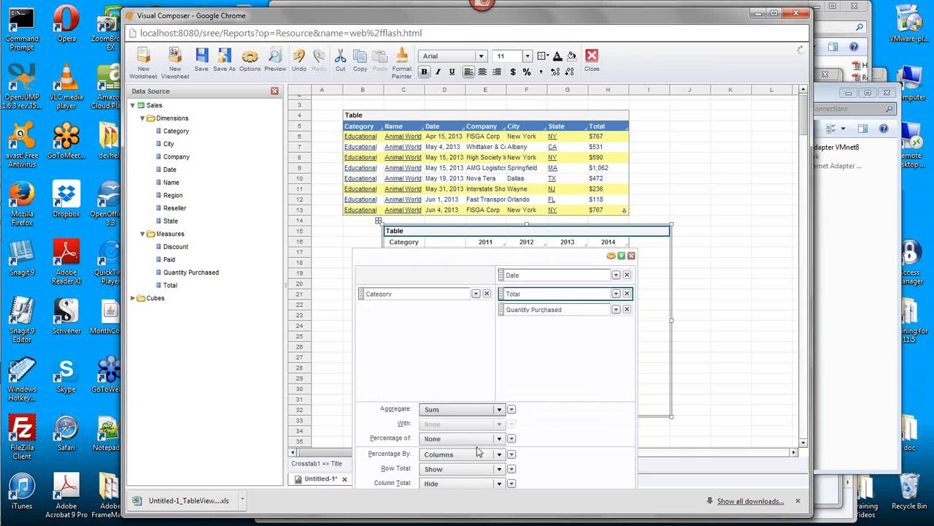
{"action": "left_click", "coordinate": [397, 296]}
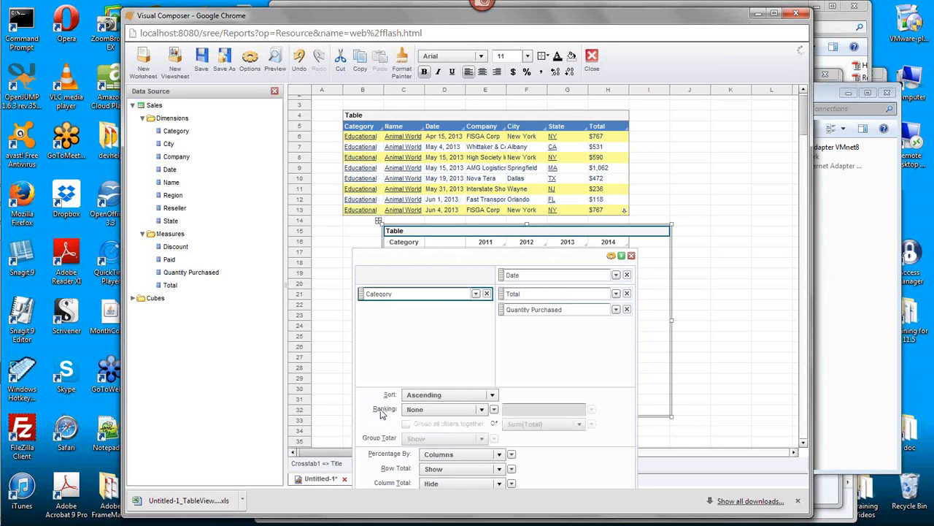
{"action": "left_click", "coordinate": [409, 409]}
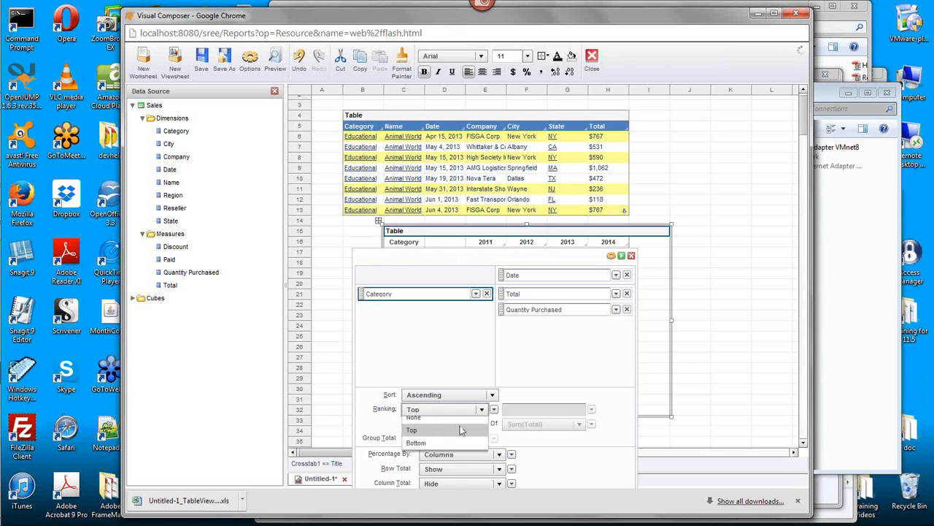
{"action": "left_click", "coordinate": [461, 430]}
{"action": "left_click", "coordinate": [537, 411]}
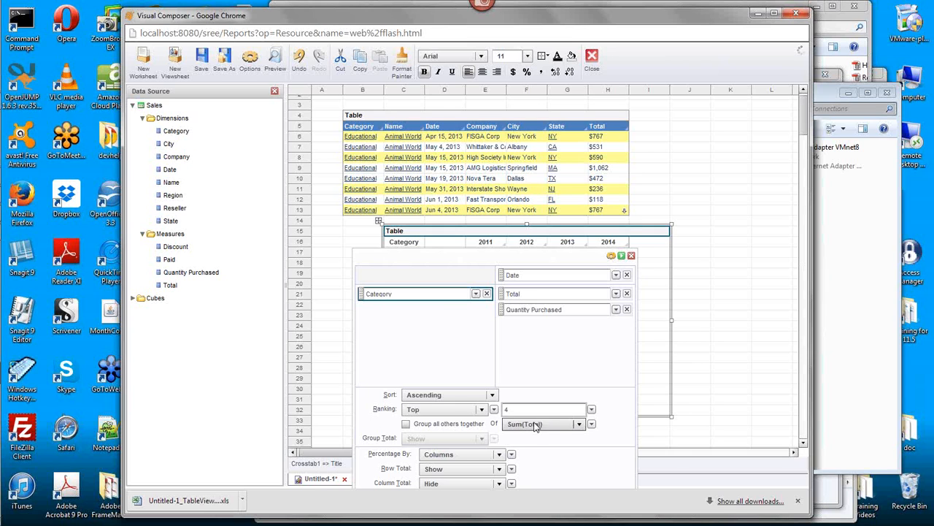
{"action": "left_click", "coordinate": [580, 425]}
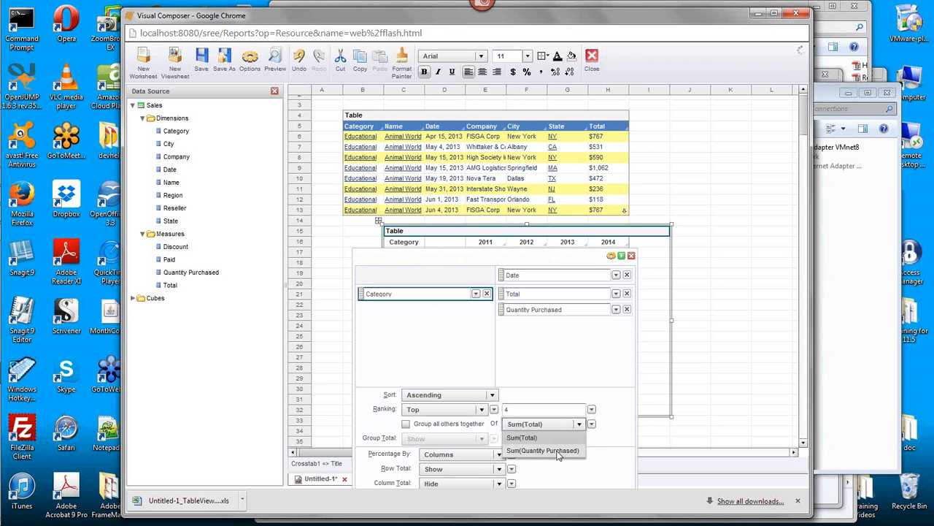
{"action": "left_click", "coordinate": [564, 438]}
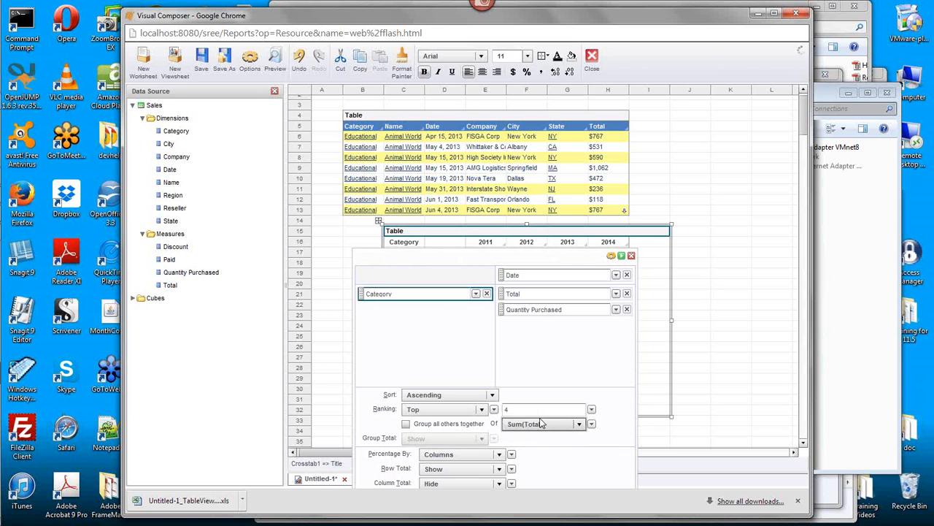
{"action": "left_click", "coordinate": [621, 256]}
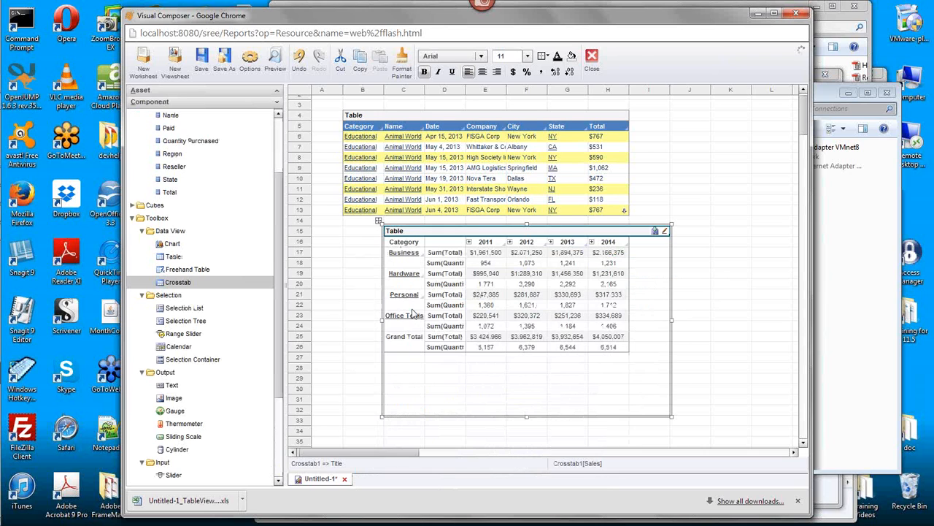
Step: Enable Summary Cells Side By Side in the crosstab's advanced properties
{"action": "mouse_move", "coordinate": [531, 308]}
{"action": "mouse_move", "coordinate": [494, 270]}
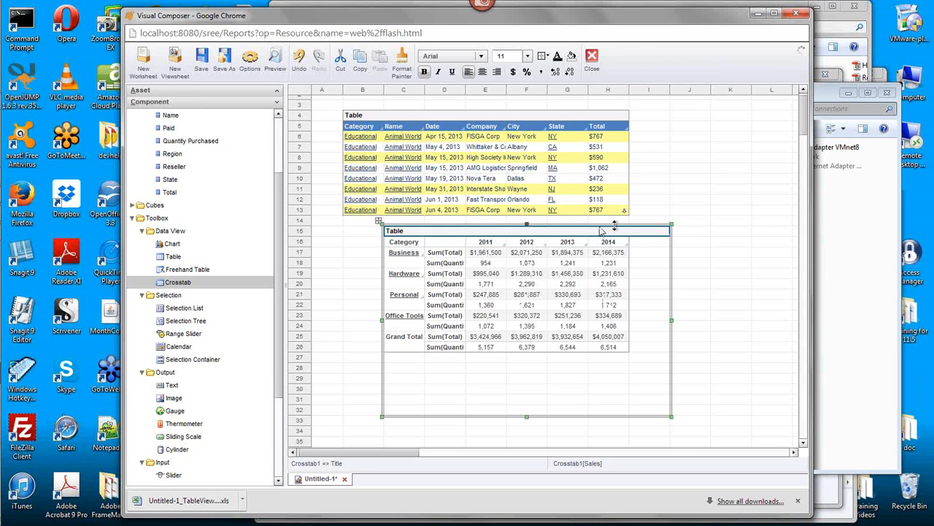
{"action": "right_click", "coordinate": [577, 233]}
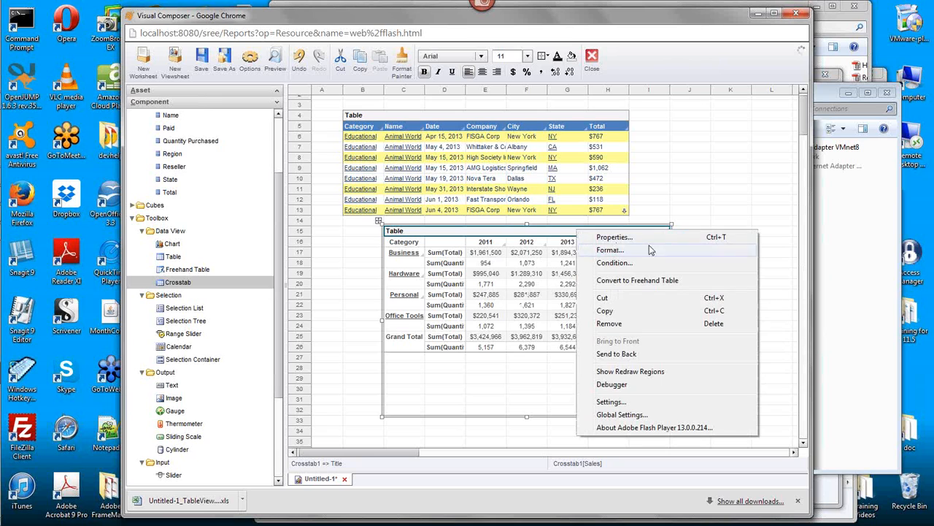
{"action": "left_click", "coordinate": [673, 241]}
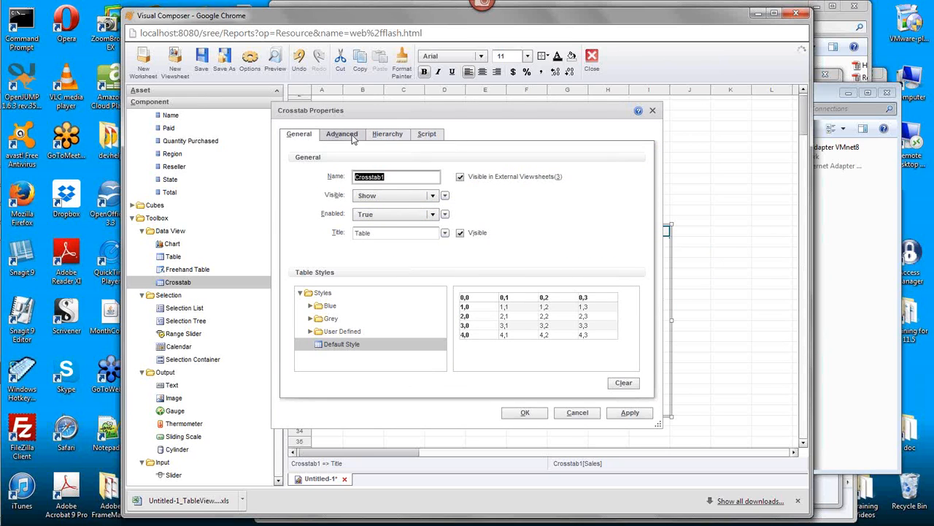
{"action": "left_click", "coordinate": [346, 137]}
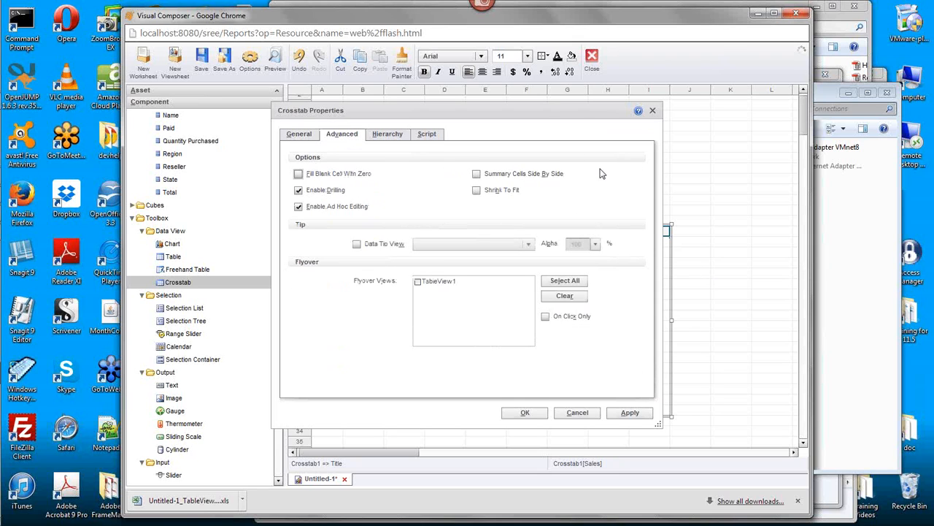
{"action": "left_click", "coordinate": [477, 176]}
{"action": "left_click", "coordinate": [528, 413]}
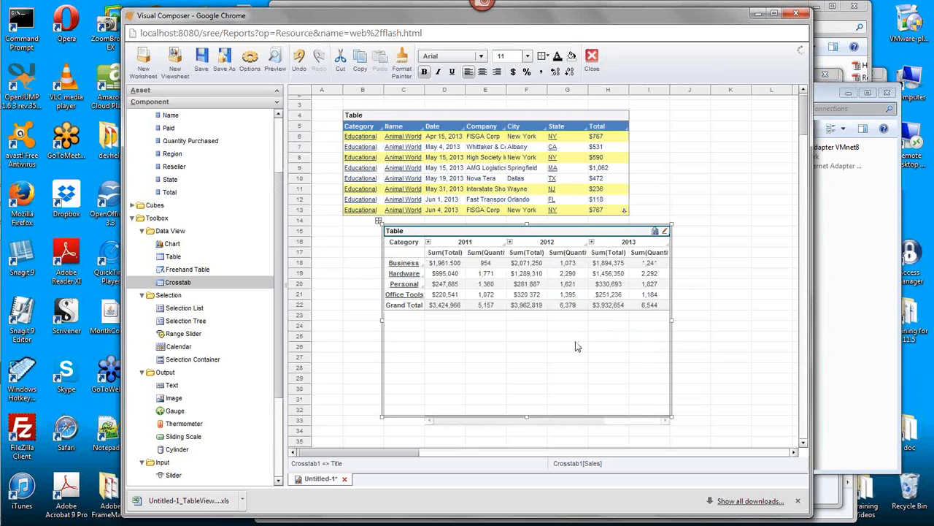
Step: Resize and move the crosstab to span columns B to J, aligned with the table above
{"action": "left_click_drag", "start_coordinate": [671, 321], "coordinate": [779, 324]}
{"action": "left_click_drag", "start_coordinate": [577, 240], "coordinate": [535, 237]}
{"action": "left_click_drag", "start_coordinate": [753, 320], "coordinate": [713, 325]}
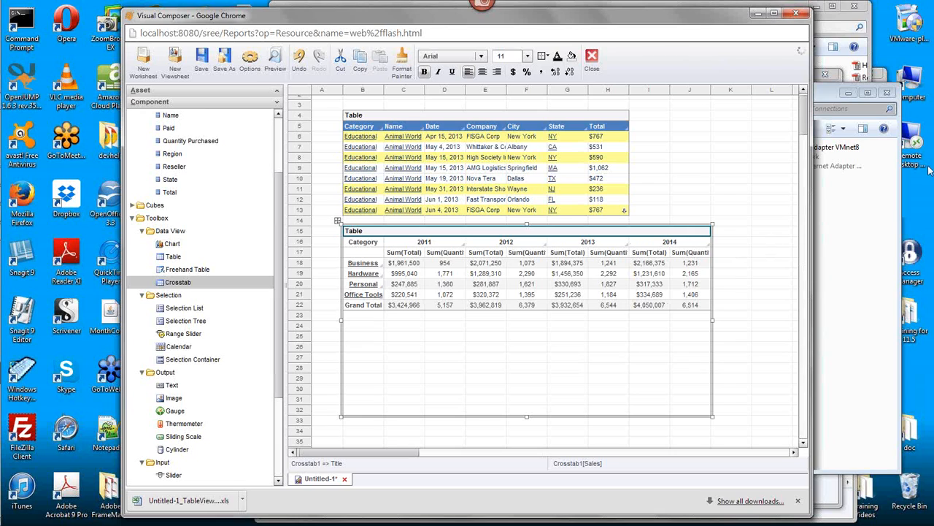
{"action": "left_click", "coordinate": [904, 209]}
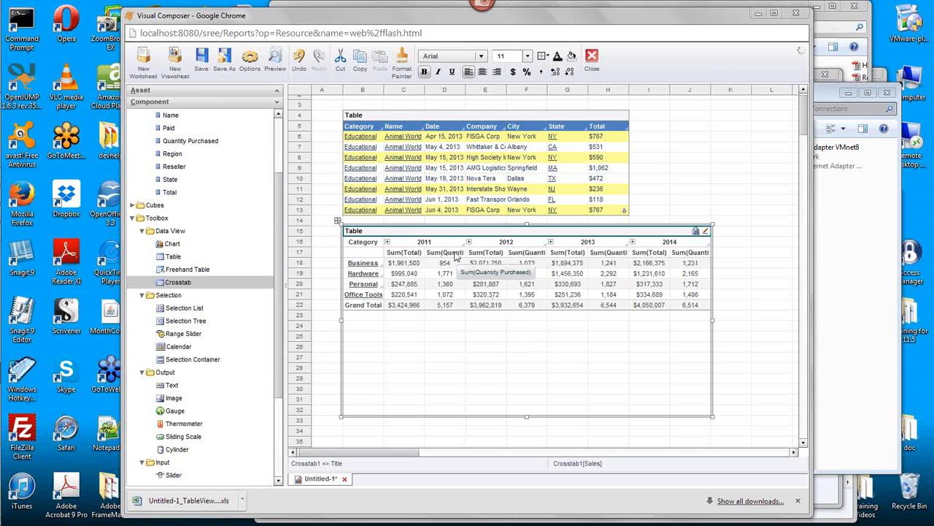
Step: Rename the crosstab's Sum(Total) headers to Total and its Sum(Quantity Purchased) headers to Amount
{"action": "mouse_move", "coordinate": [447, 264]}
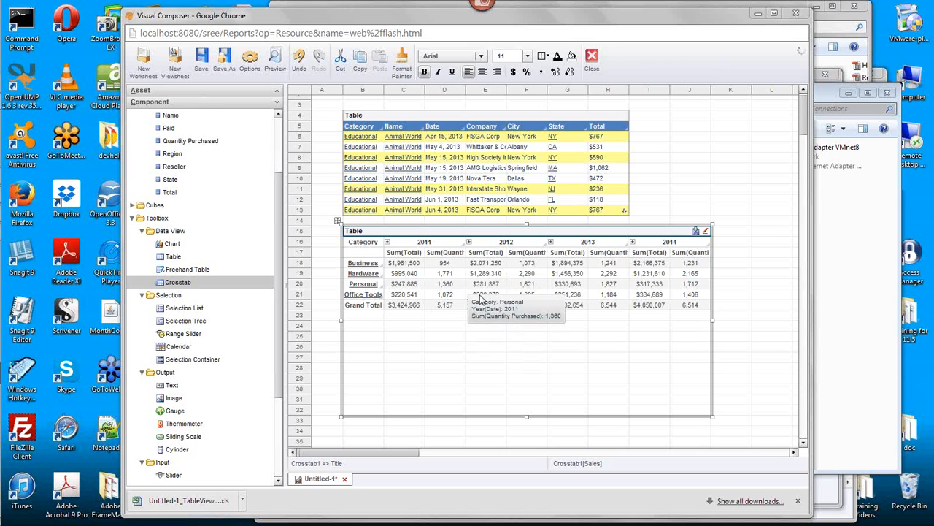
{"action": "mouse_move", "coordinate": [461, 307]}
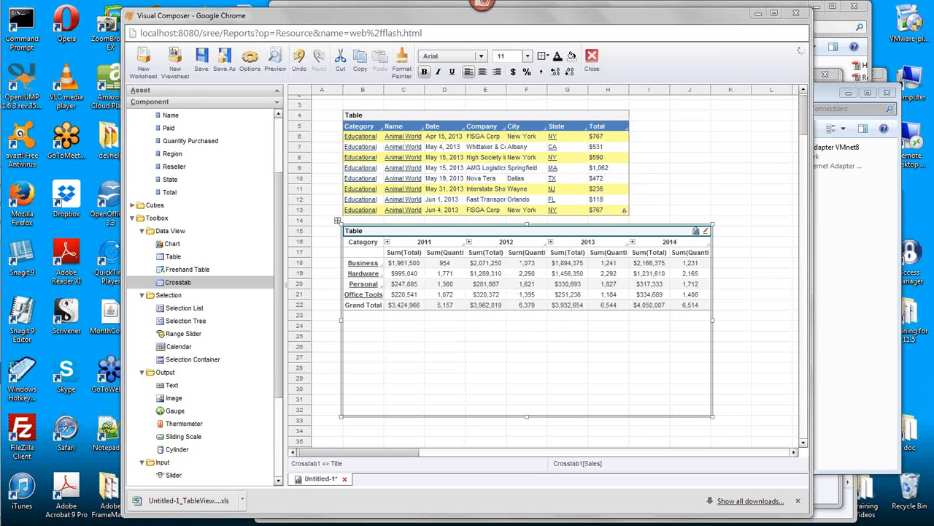
{"action": "left_click", "coordinate": [401, 254]}
{"action": "left_click", "coordinate": [402, 256]}
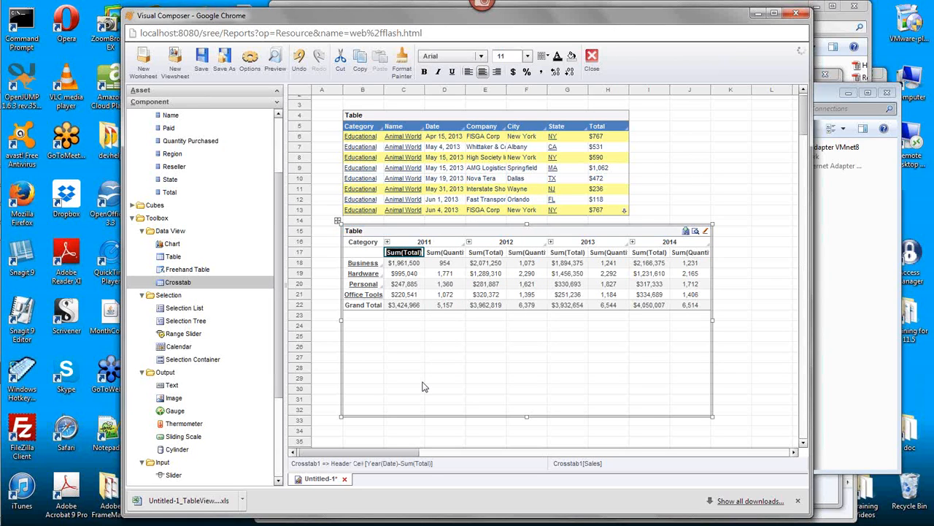
{"action": "type", "text": "Total"}
{"action": "left_click", "coordinate": [442, 254]}
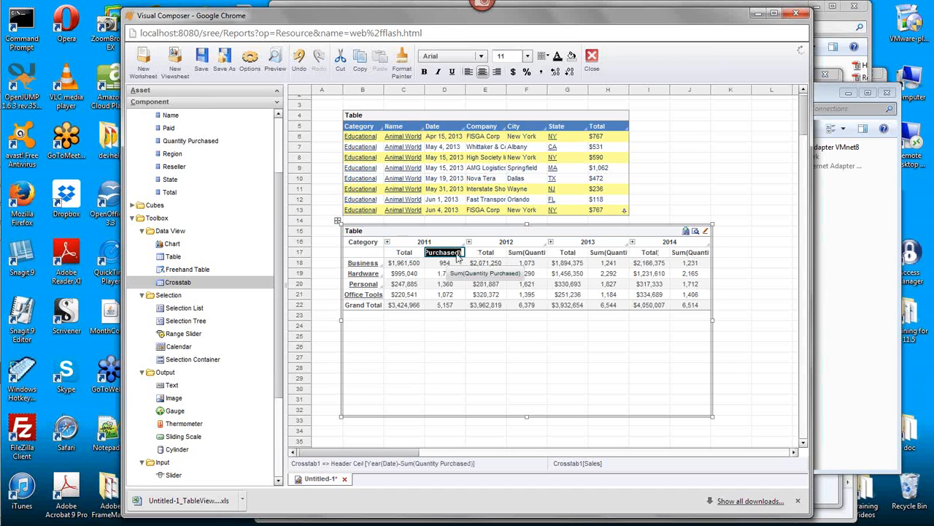
{"action": "type", "text": "Amount"}
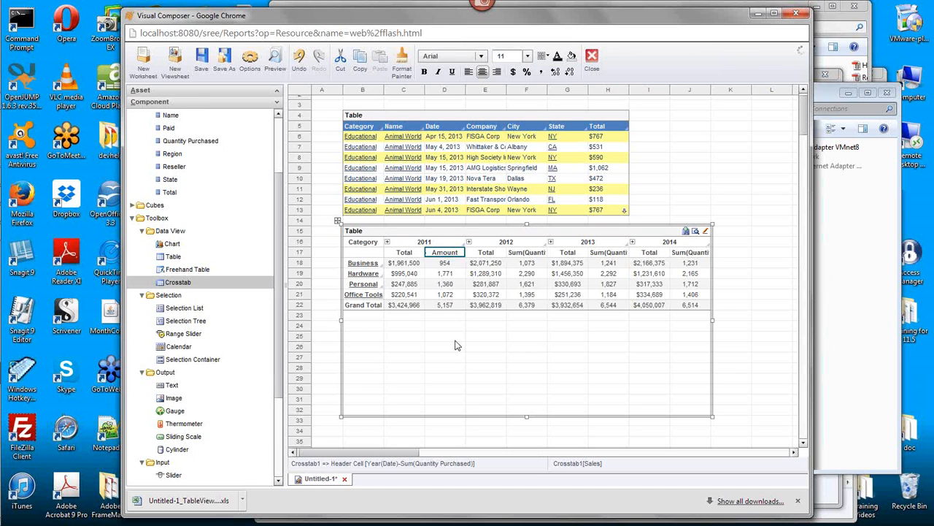
{"action": "key", "text": "Return"}
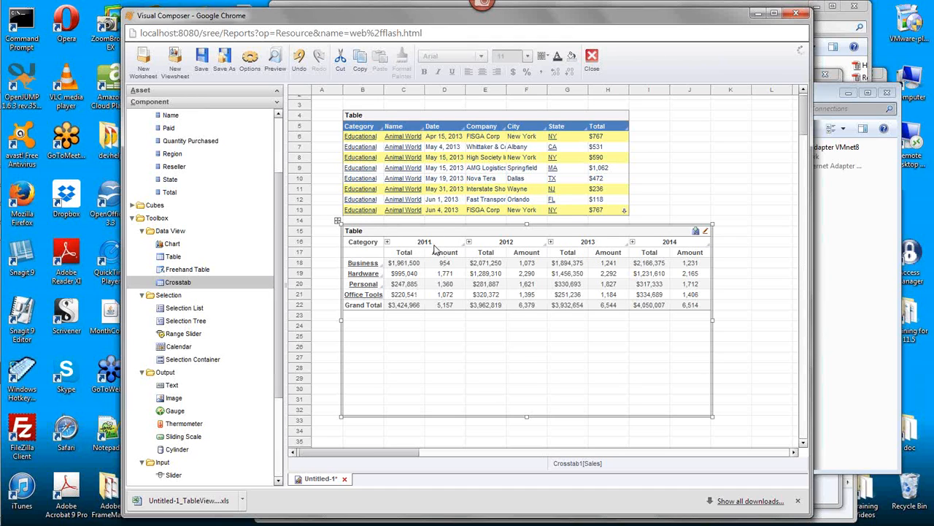
Step: Drill the crosstab's date header down from 2011 through the 1st quarter and Mar to individual days
{"action": "left_click", "coordinate": [388, 243]}
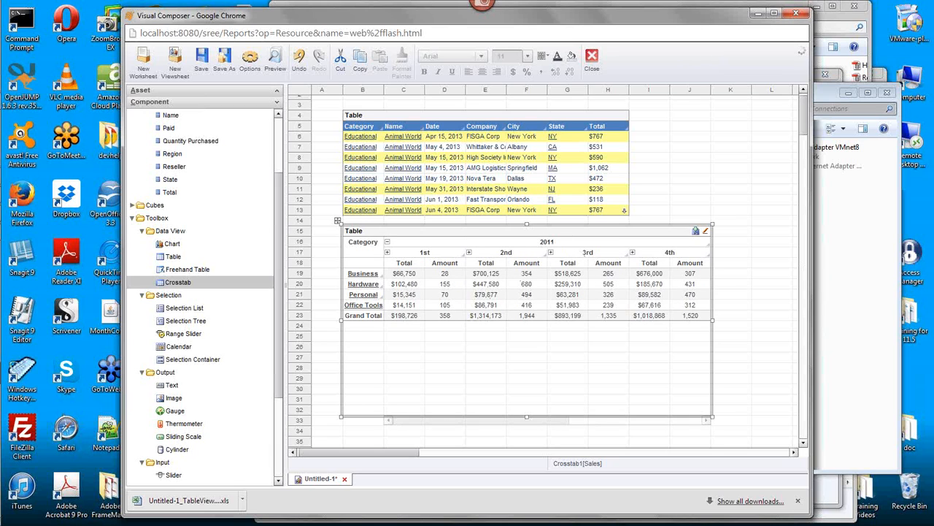
{"action": "mouse_move", "coordinate": [505, 318]}
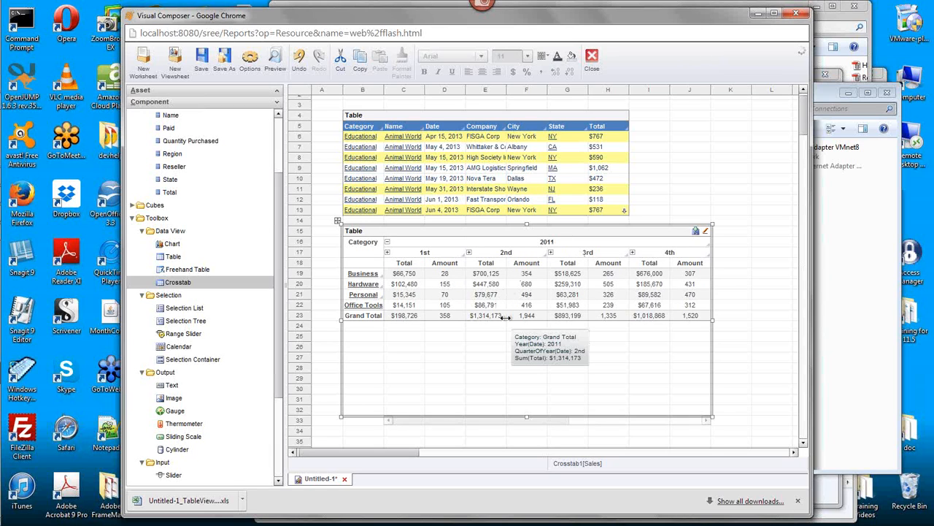
{"action": "left_click", "coordinate": [387, 253]}
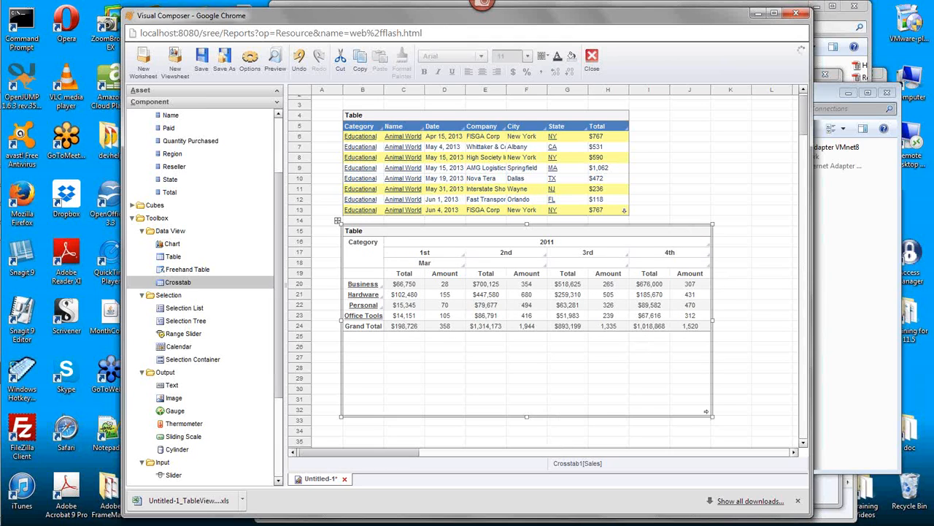
{"action": "left_click_drag", "start_coordinate": [542, 417], "coordinate": [591, 418]}
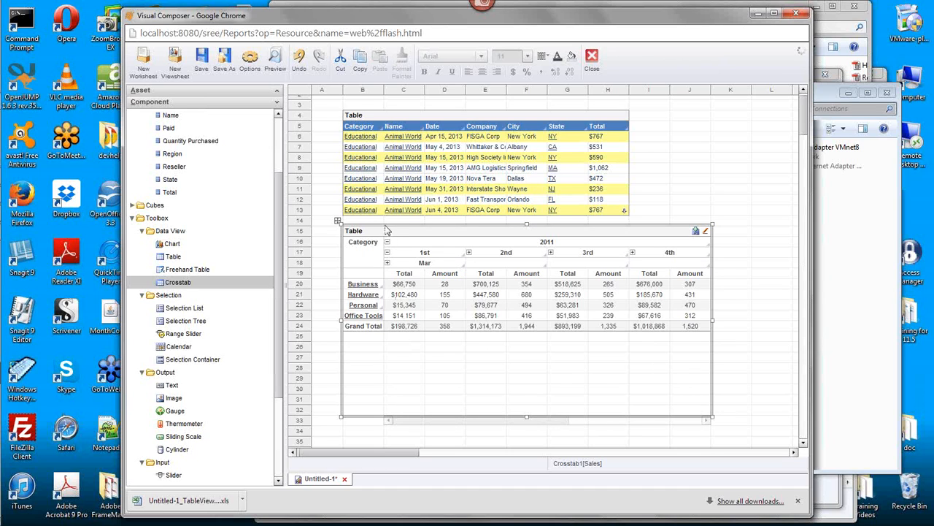
{"action": "left_click", "coordinate": [388, 265]}
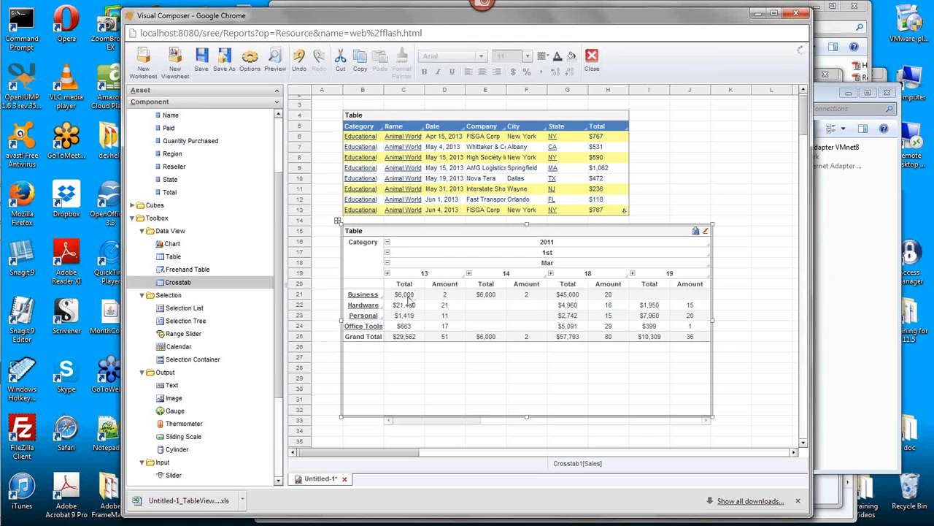
Step: Collapse the crosstab's 2011 date header back to the year level
{"action": "mouse_move", "coordinate": [514, 330]}
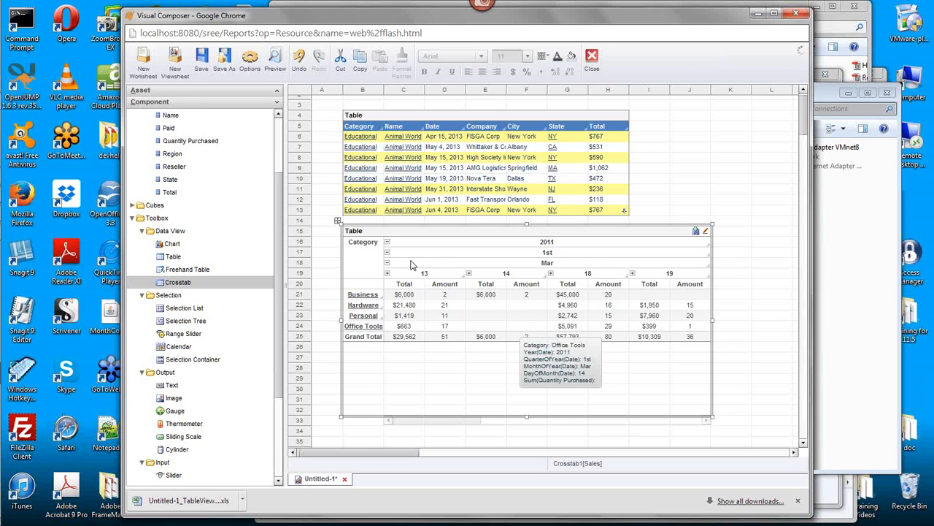
{"action": "mouse_move", "coordinate": [441, 305]}
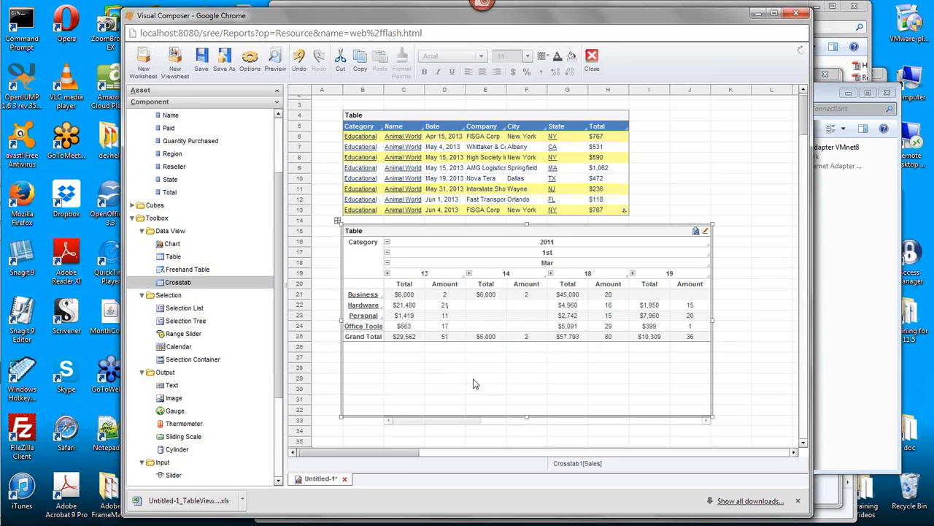
{"action": "left_click", "coordinate": [387, 243]}
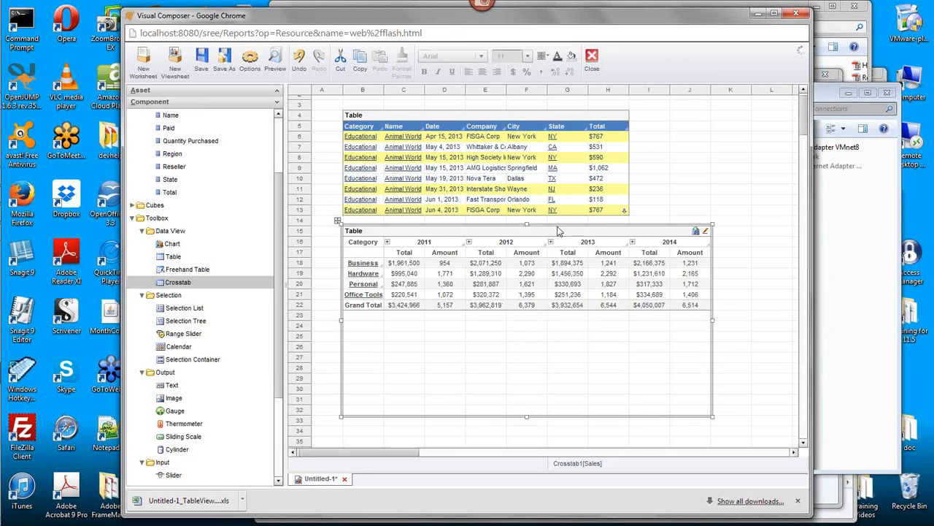
Step: Define a date drill hierarchy of Year, QuarterOfYear and MonthOfYear in the crosstab's properties
{"action": "right_click", "coordinate": [591, 230]}
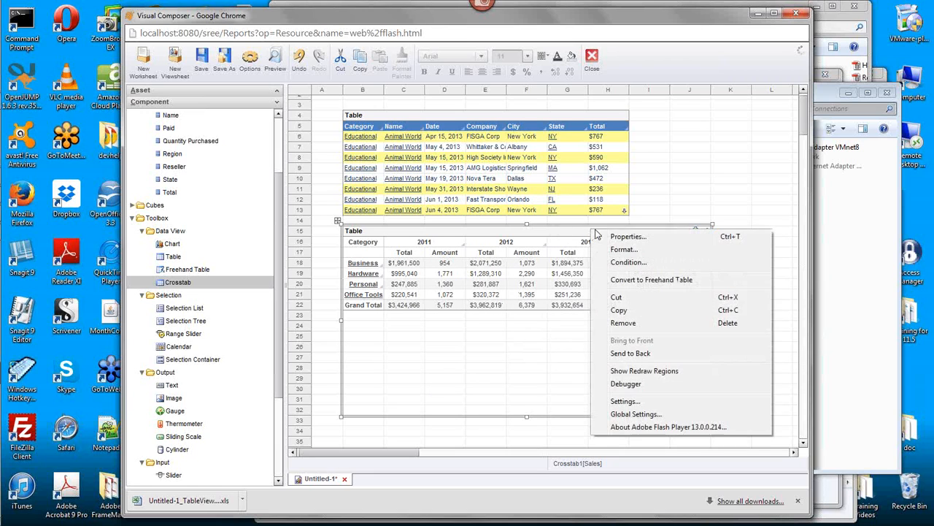
{"action": "left_click", "coordinate": [626, 236]}
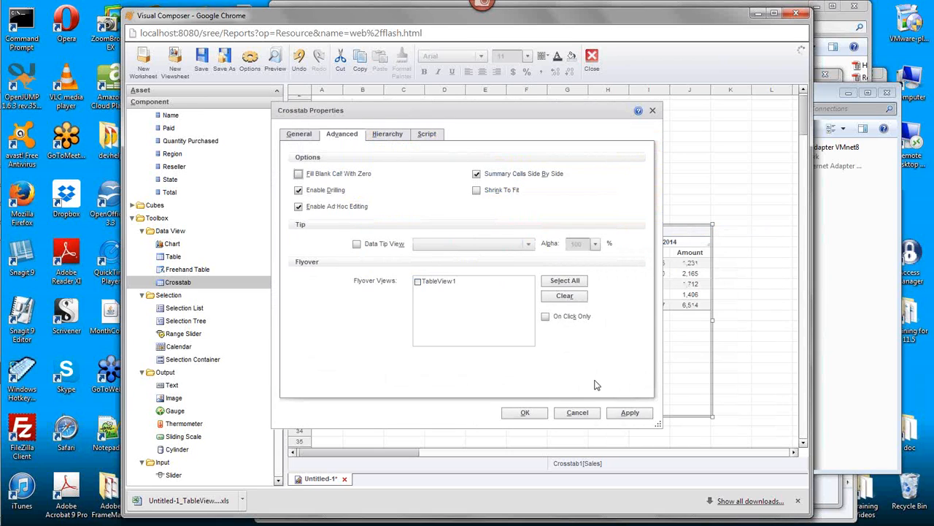
{"action": "left_click", "coordinate": [392, 136]}
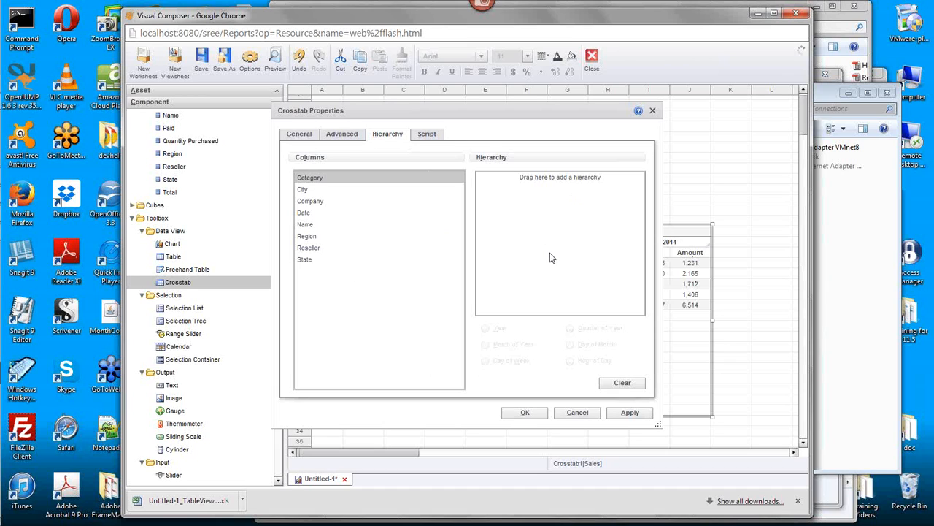
{"action": "left_click_drag", "start_coordinate": [321, 213], "coordinate": [523, 185]}
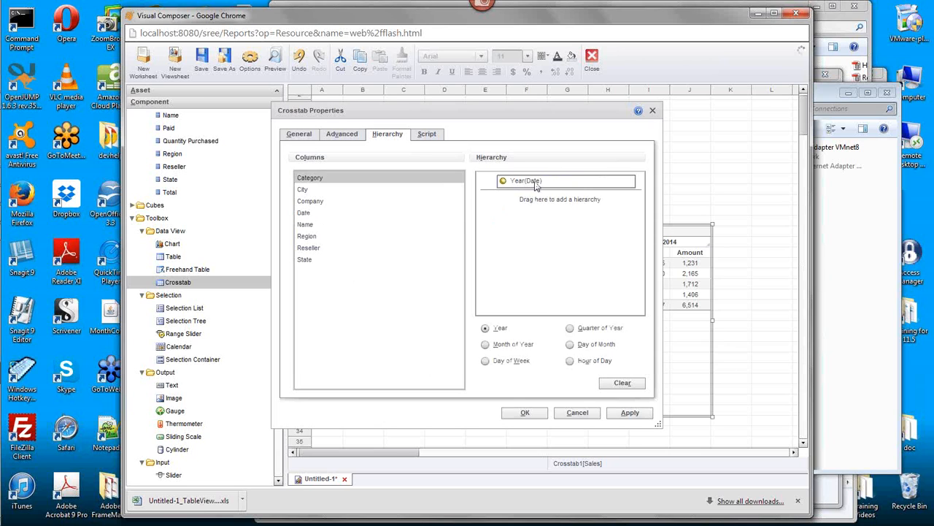
{"action": "left_click_drag", "start_coordinate": [326, 219], "coordinate": [502, 190]}
{"action": "left_click_drag", "start_coordinate": [329, 217], "coordinate": [510, 202]}
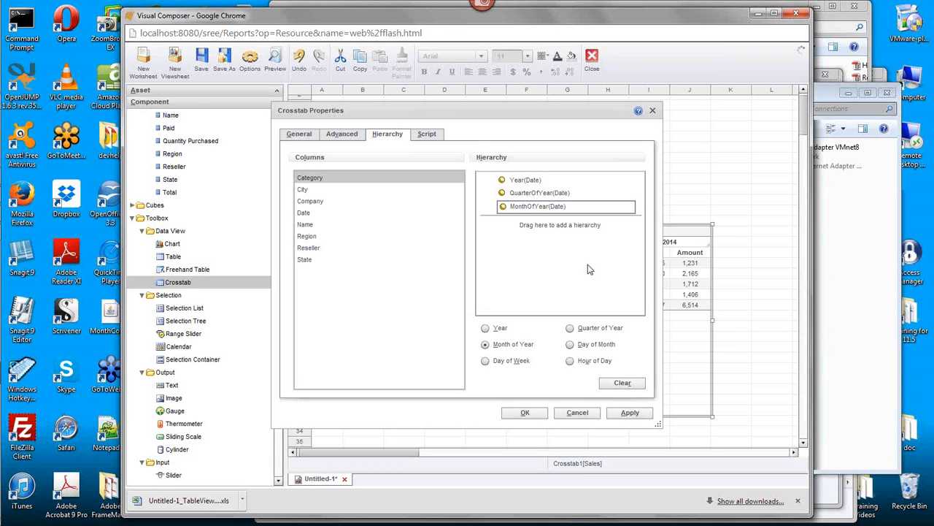
Step: Add a second hierarchy of Category followed by Name and apply the crosstab properties
{"action": "left_click_drag", "start_coordinate": [378, 117], "coordinate": [520, 136]}
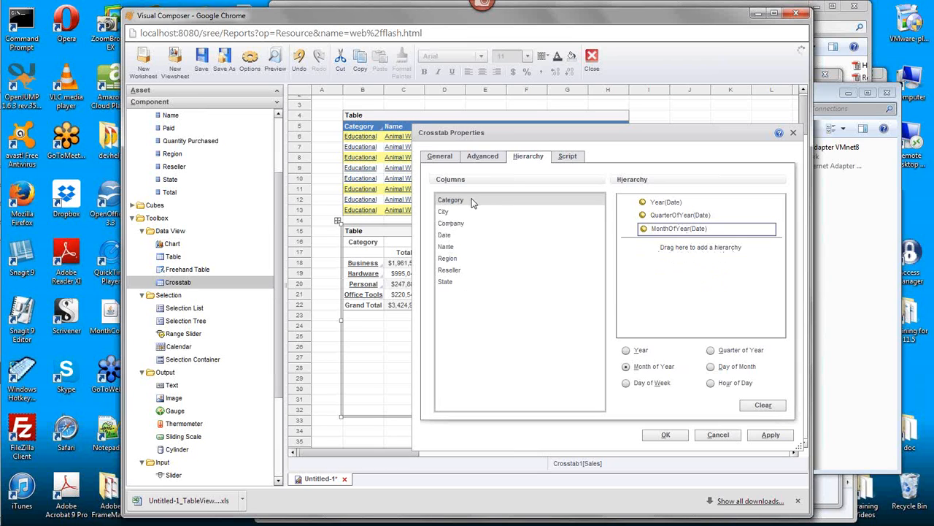
{"action": "left_click_drag", "start_coordinate": [471, 202], "coordinate": [696, 263]}
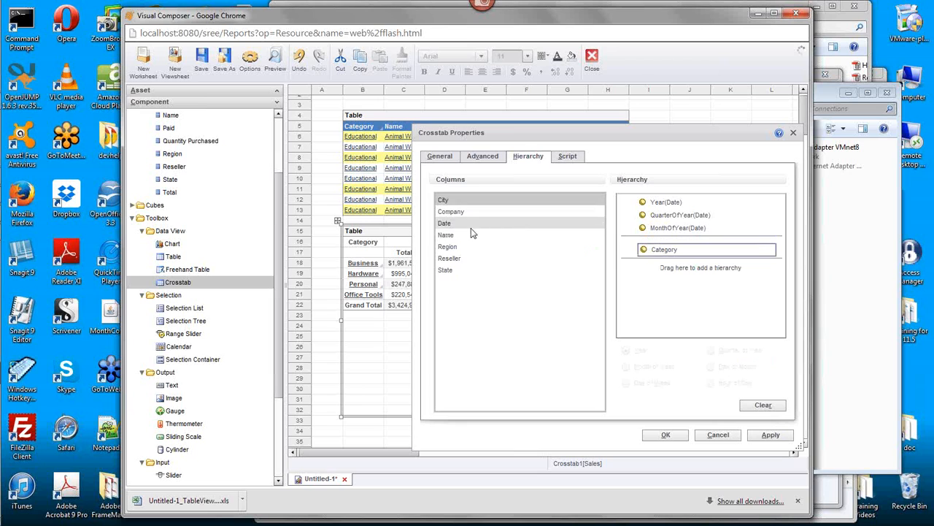
{"action": "left_click_drag", "start_coordinate": [458, 234], "coordinate": [672, 262]}
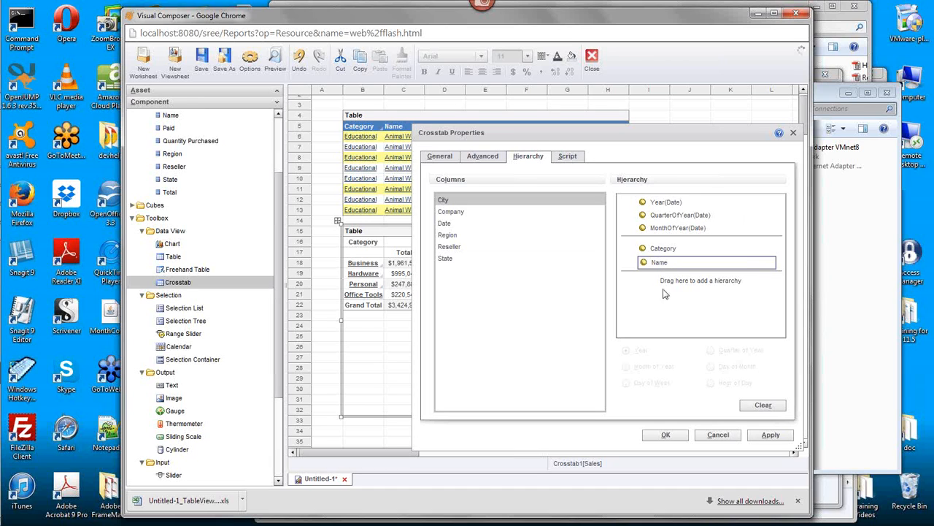
{"action": "left_click", "coordinate": [669, 435]}
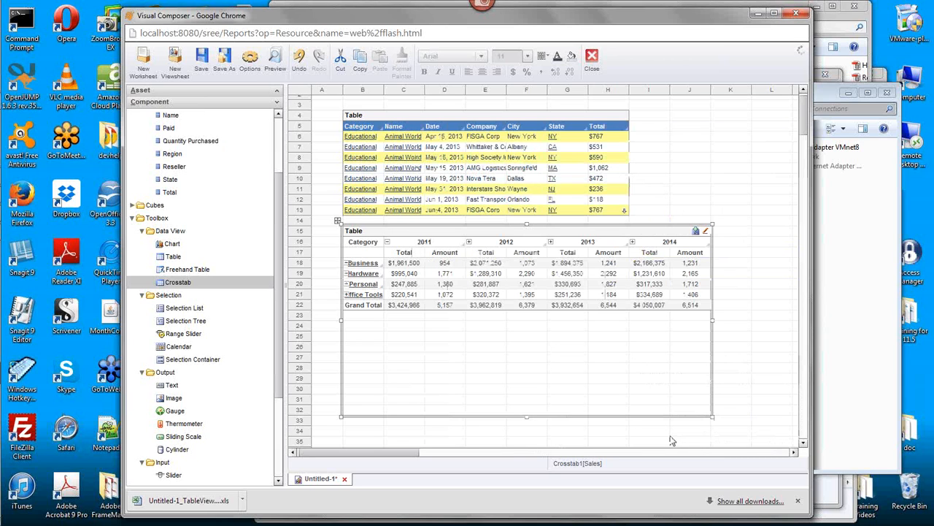
Step: Test the date hierarchy by drilling 2012 down through its 1st quarter to months, and collapse it again
{"action": "left_click", "coordinate": [469, 242]}
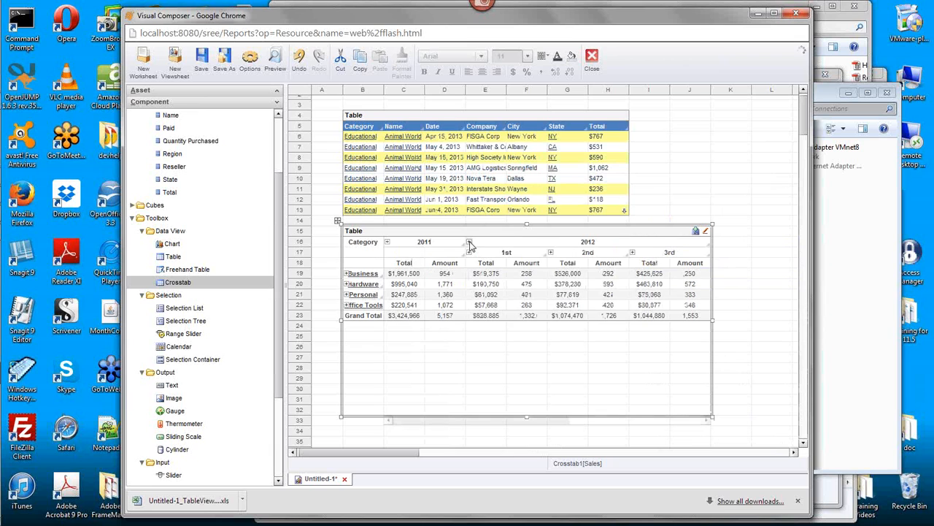
{"action": "left_click", "coordinate": [470, 251]}
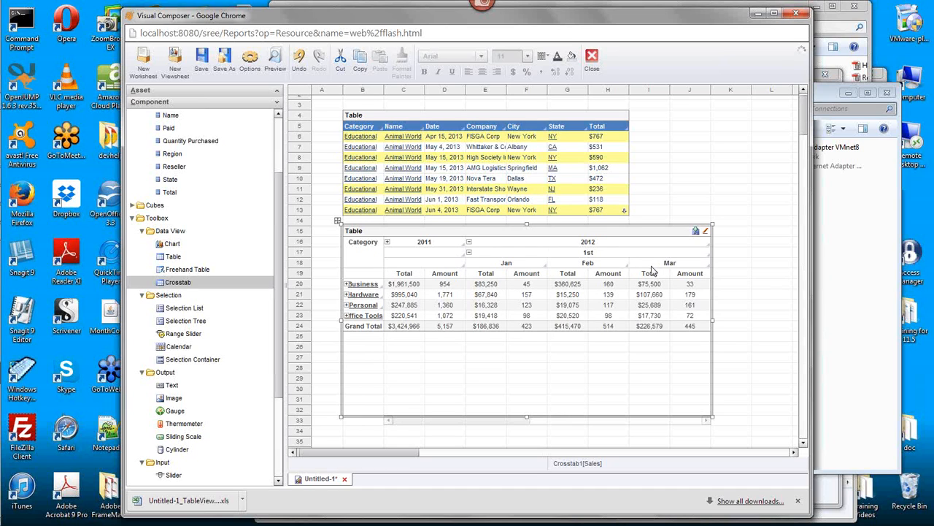
{"action": "left_click", "coordinate": [470, 242]}
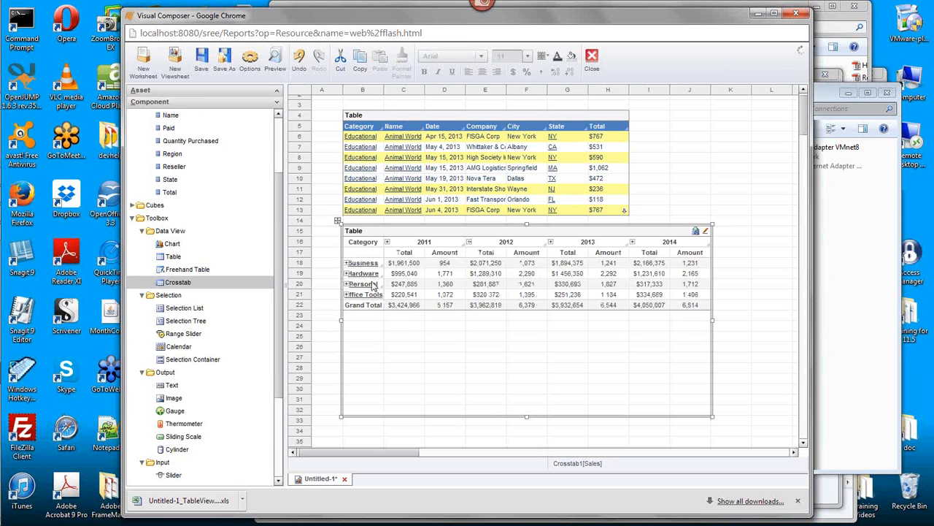
Step: Widen the Category column slightly and test drilling the Business category down to product names and back
{"action": "left_click_drag", "start_coordinate": [384, 243], "coordinate": [394, 248]}
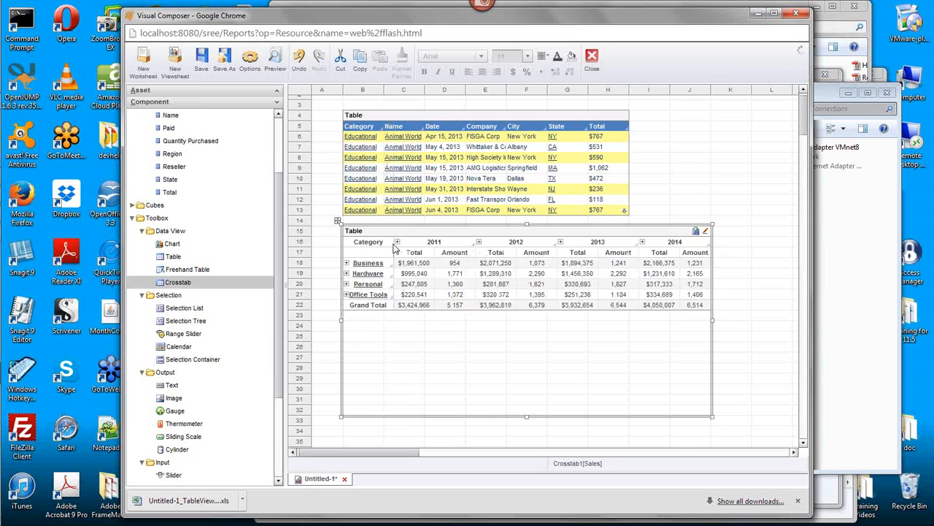
{"action": "left_click", "coordinate": [347, 263]}
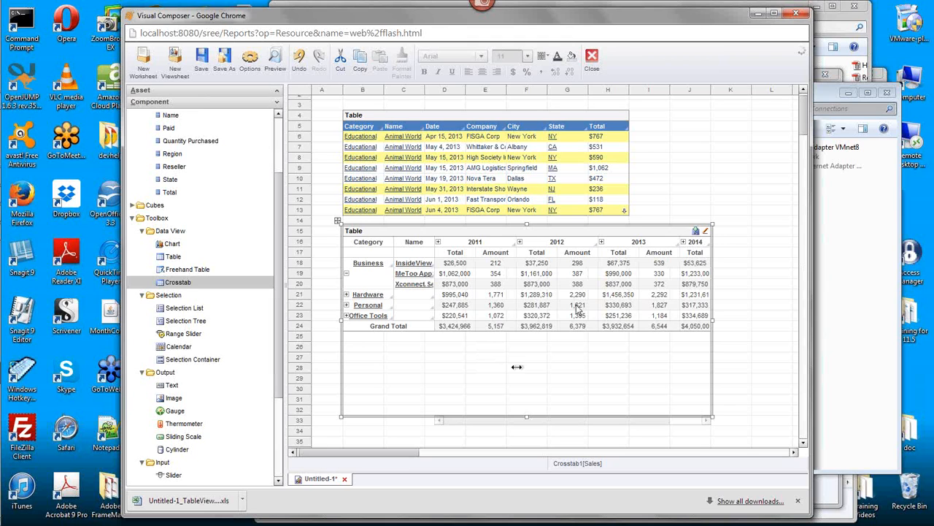
{"action": "left_click", "coordinate": [348, 273]}
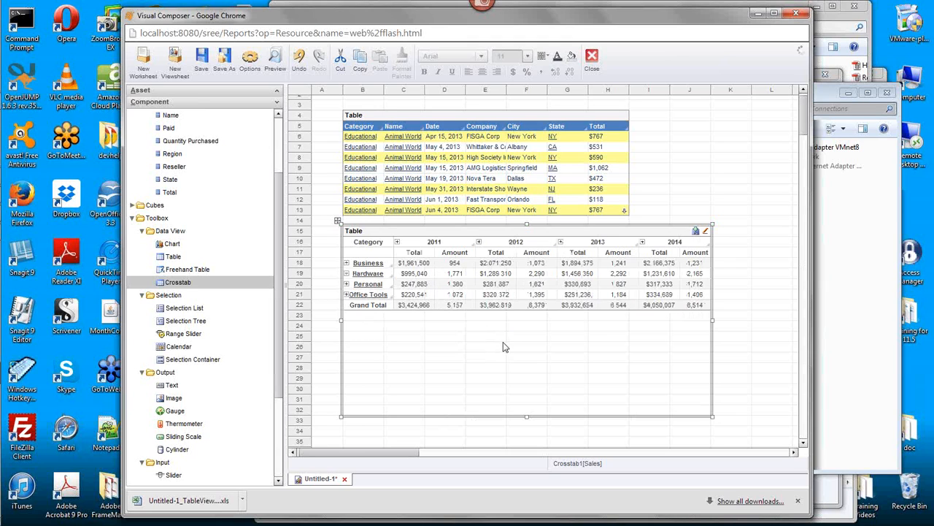
Step: Shorten the crosstab to end at row 22 and align its Category and last Amount columns with grid columns B and J
{"action": "mouse_move", "coordinate": [473, 267]}
{"action": "mouse_move", "coordinate": [500, 282]}
{"action": "mouse_move", "coordinate": [541, 305]}
{"action": "left_click_drag", "start_coordinate": [397, 244], "coordinate": [387, 245]}
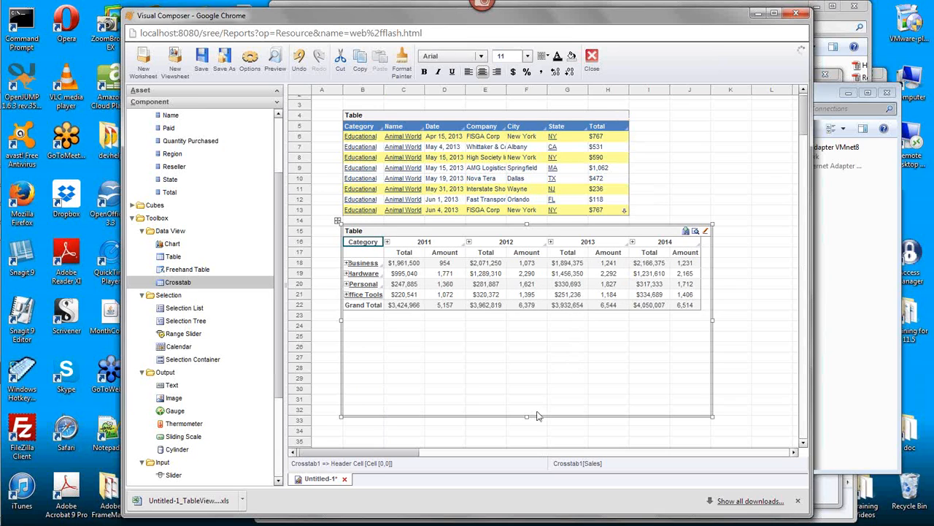
{"action": "left_click_drag", "start_coordinate": [526, 417], "coordinate": [523, 356]}
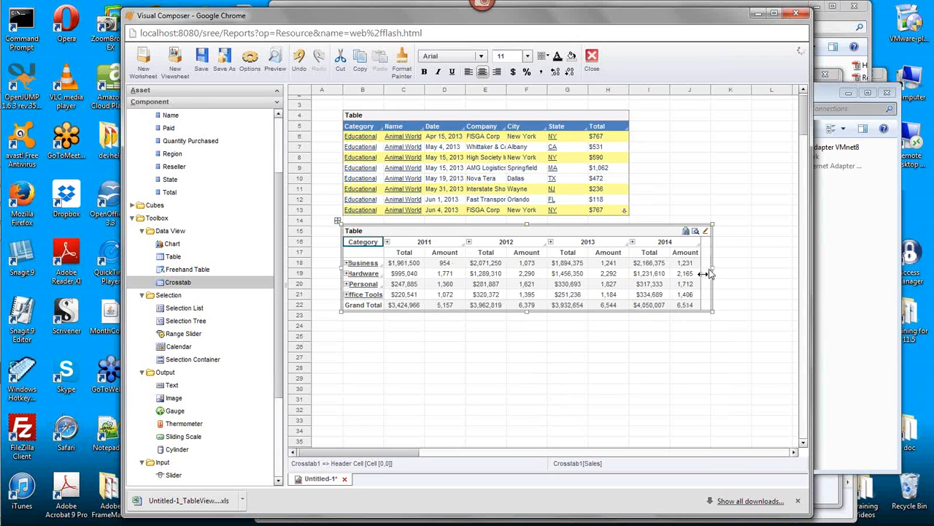
{"action": "left_click_drag", "start_coordinate": [699, 243], "coordinate": [711, 242]}
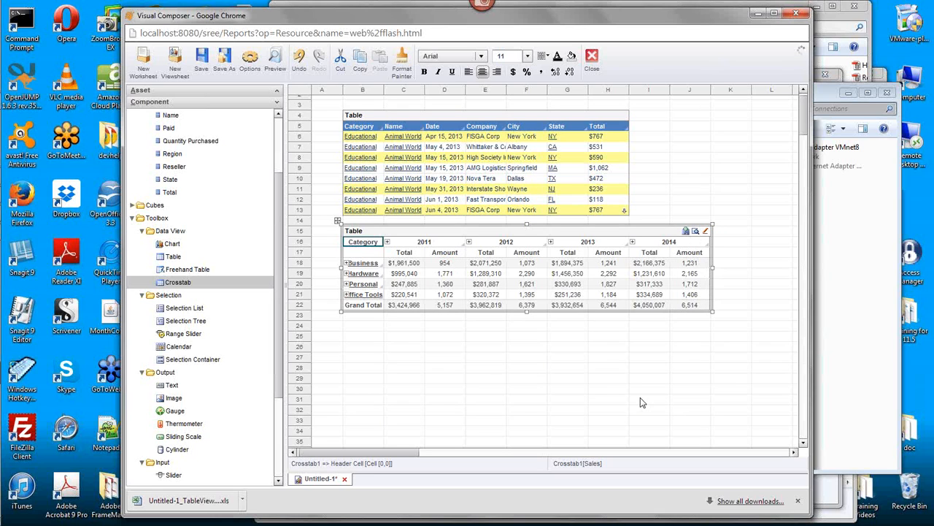
Step: Set TableView1 as the crosstab's flyover view in its advanced properties
{"action": "right_click", "coordinate": [584, 234]}
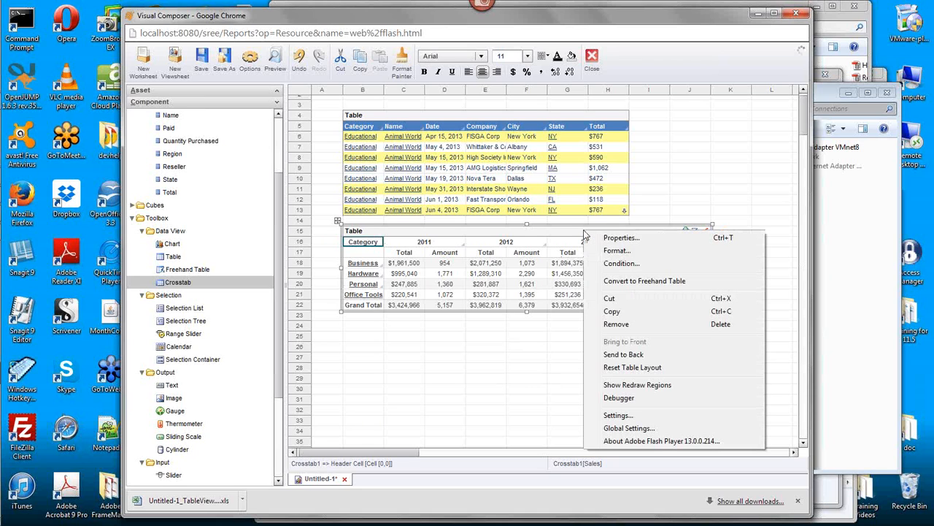
{"action": "left_click", "coordinate": [646, 239]}
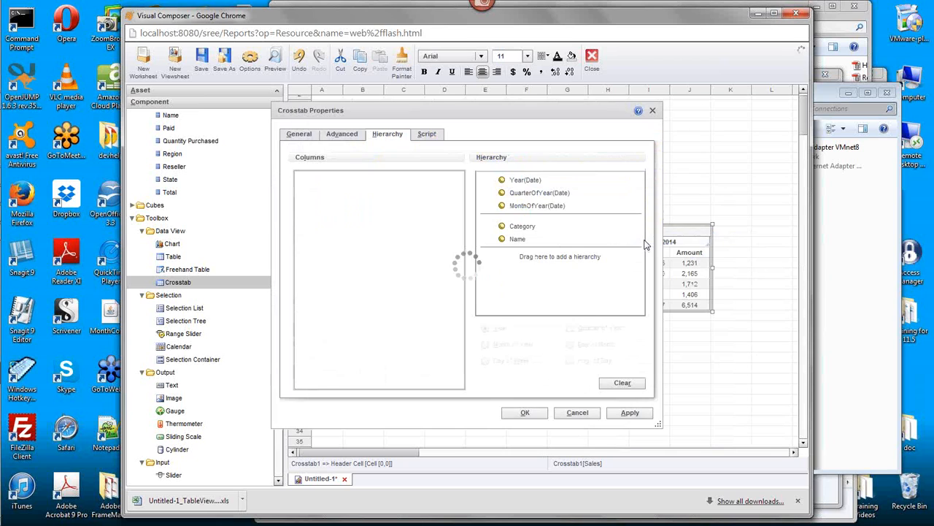
{"action": "left_click", "coordinate": [309, 138]}
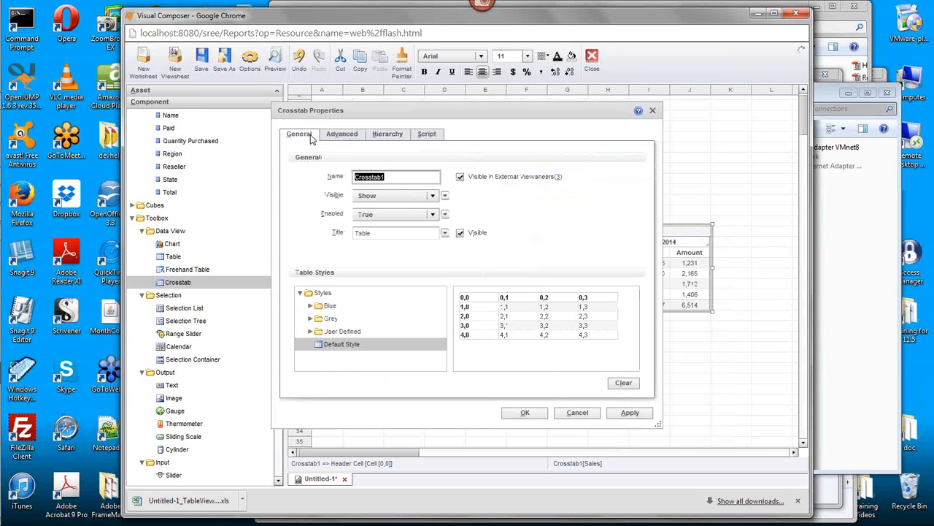
{"action": "left_click", "coordinate": [348, 138]}
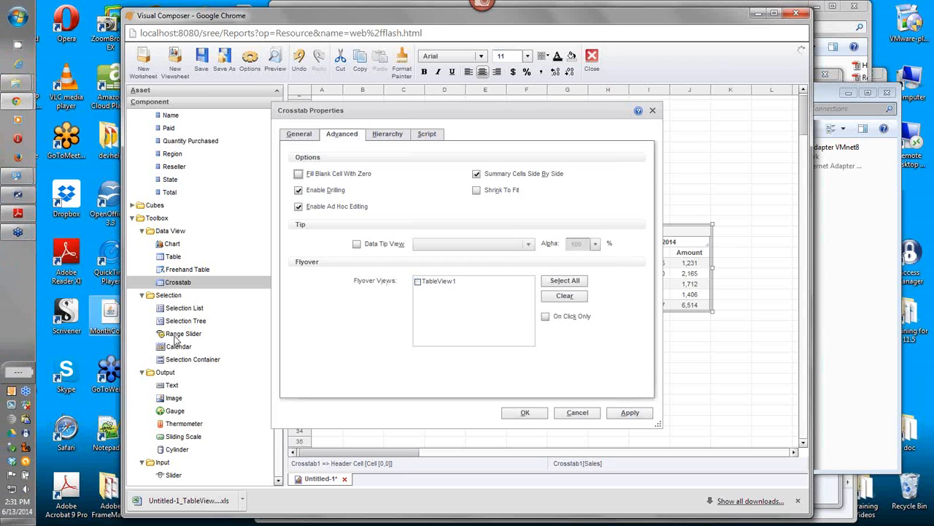
{"action": "left_click", "coordinate": [418, 282]}
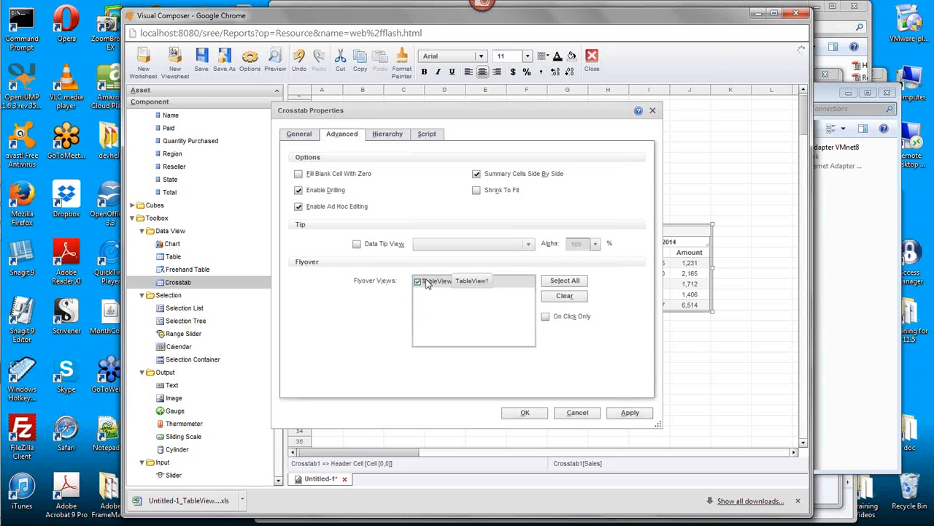
{"action": "left_click_drag", "start_coordinate": [515, 115], "coordinate": [520, 261]}
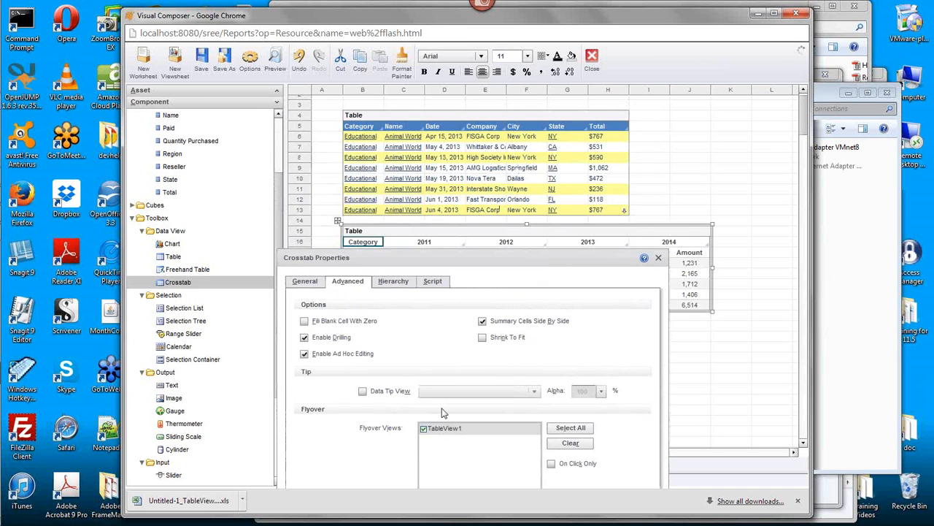
{"action": "left_click_drag", "start_coordinate": [485, 257], "coordinate": [482, 179]}
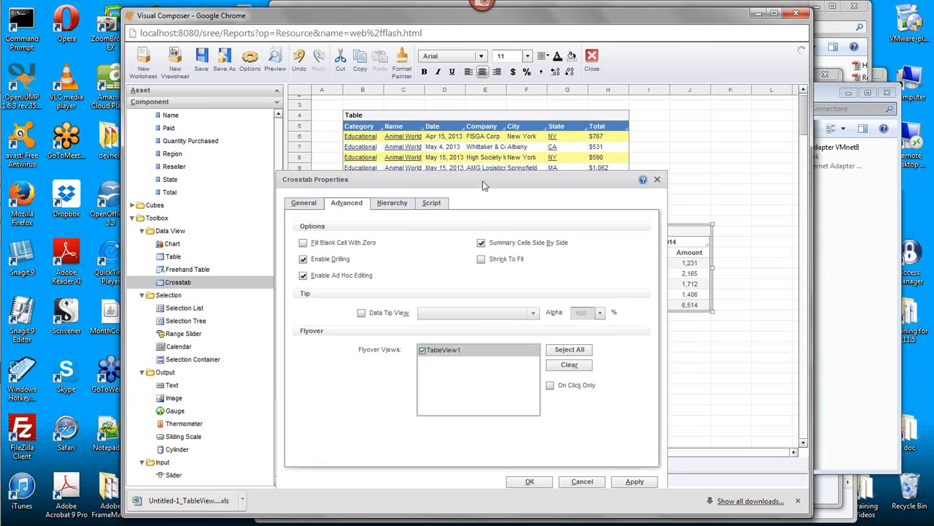
{"action": "left_click_drag", "start_coordinate": [483, 180], "coordinate": [484, 132]}
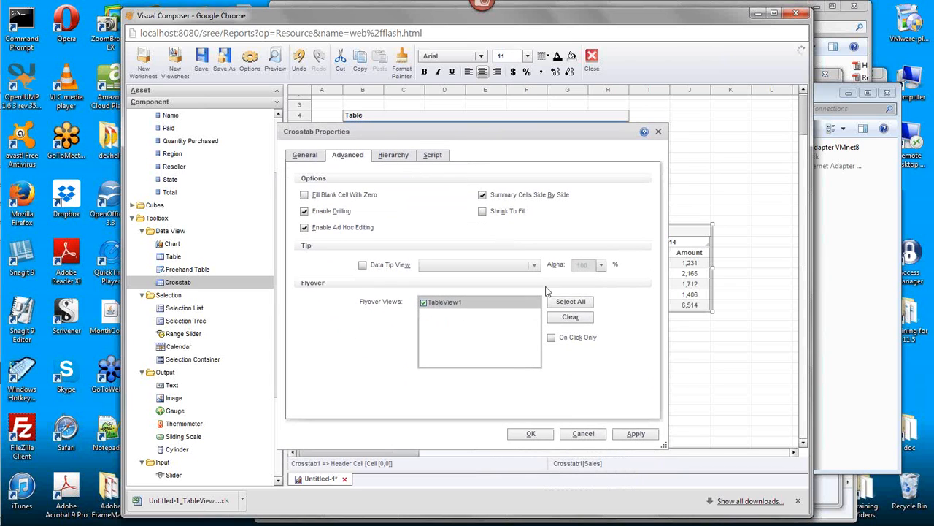
{"action": "left_click", "coordinate": [536, 436]}
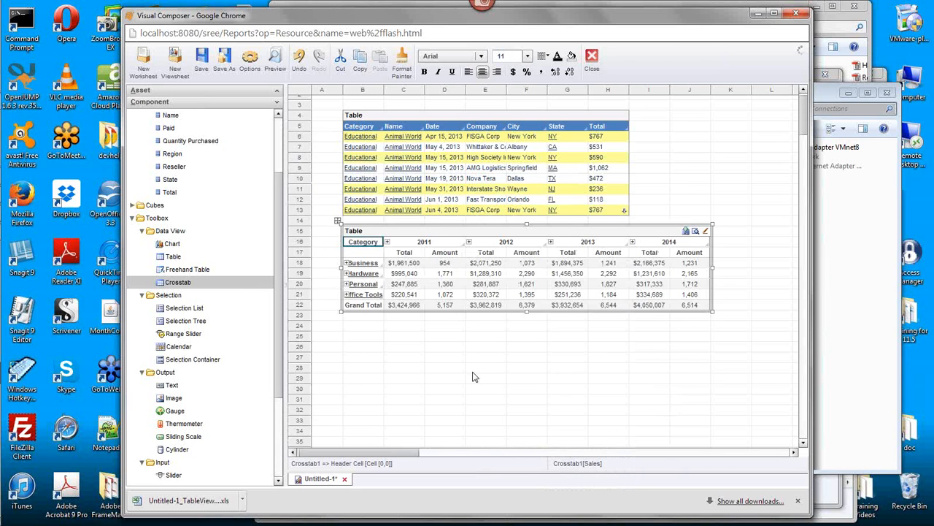
Step: Test the flyover filtering of the upper table with the crosstab's Personal 2012, Hardware 2013 and Personal 2013 totals
{"action": "left_click", "coordinate": [489, 285]}
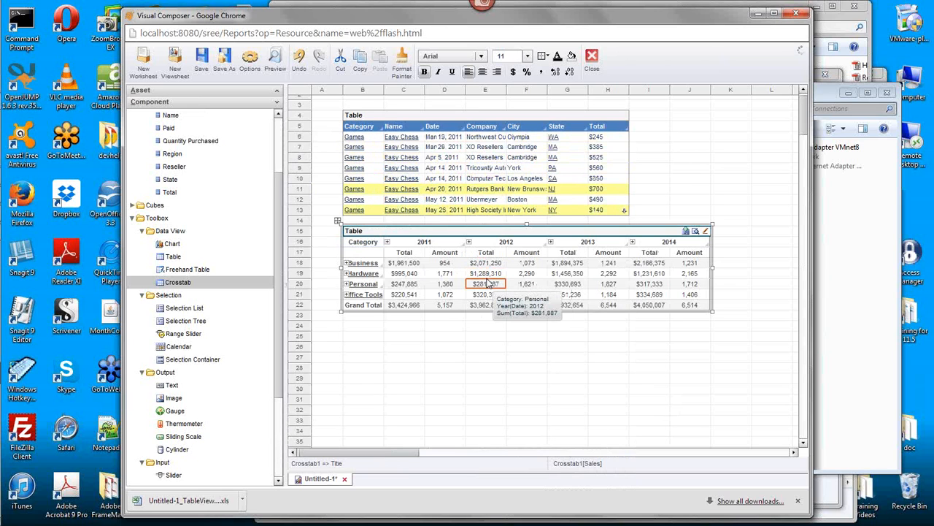
{"action": "left_click", "coordinate": [568, 275]}
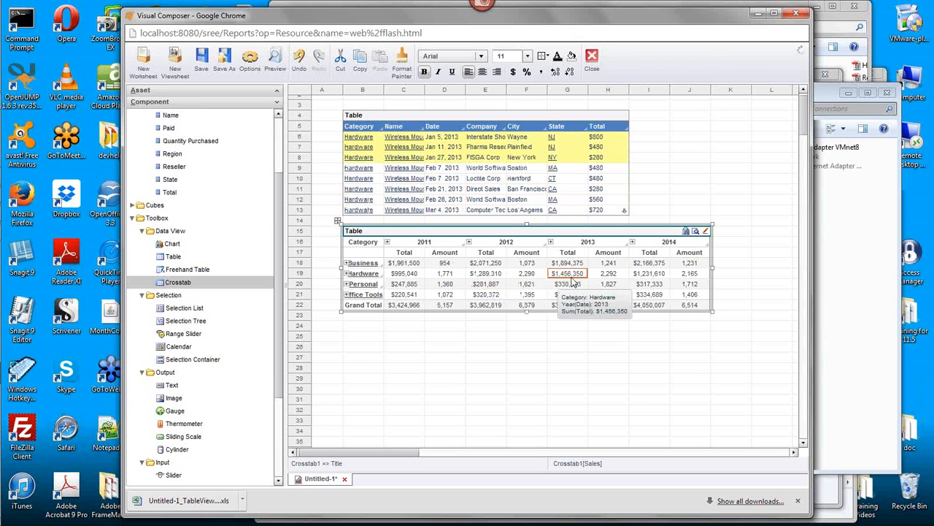
{"action": "left_click", "coordinate": [573, 285]}
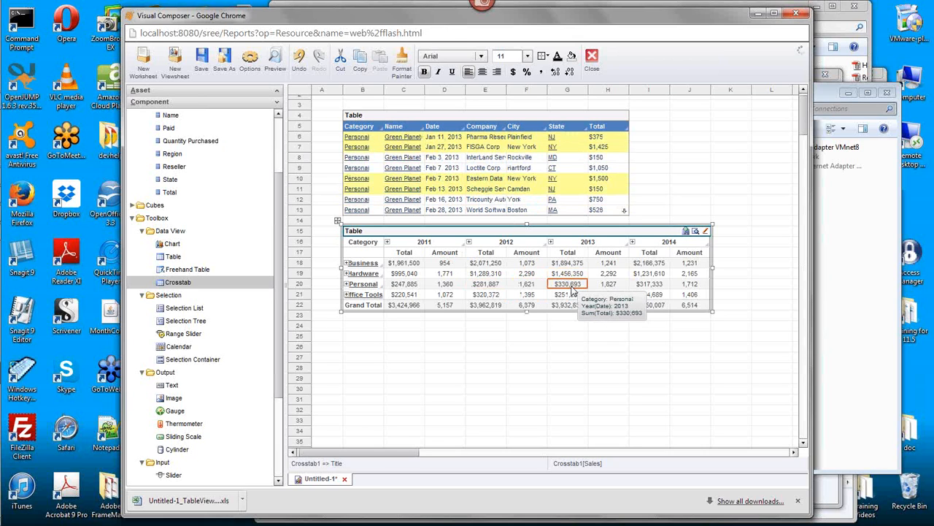
{"action": "left_click", "coordinate": [573, 290]}
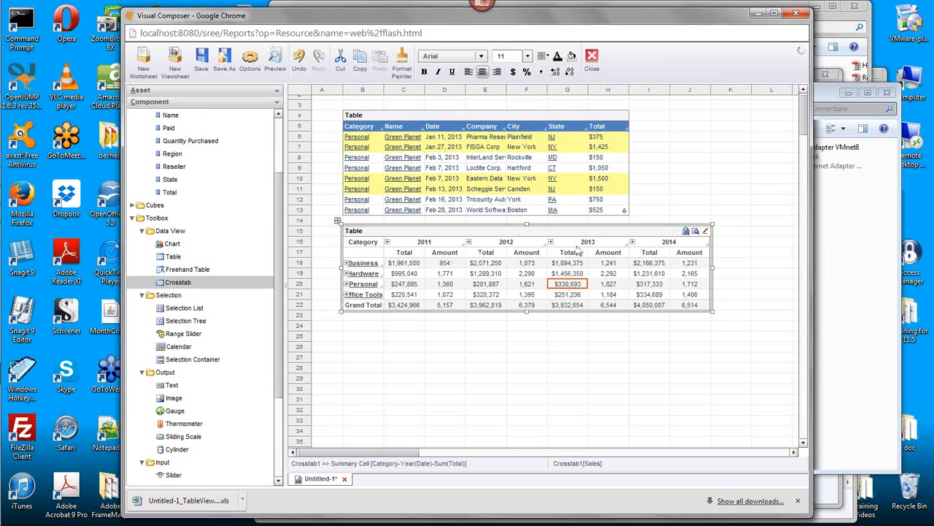
{"action": "mouse_move", "coordinate": [572, 290]}
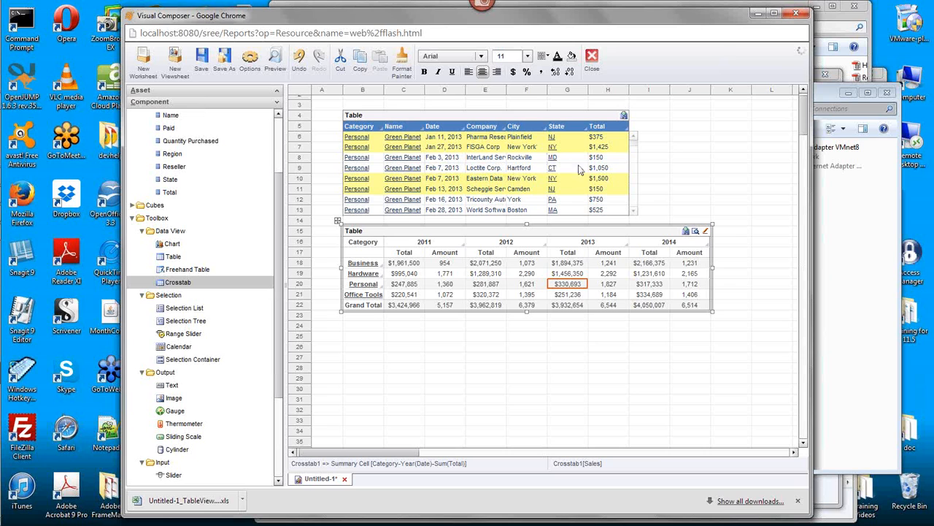
Step: Test the flyover filtering of the sales table again with the crosstab's Personal 2013 and Personal 2012 totals
{"action": "left_click_drag", "start_coordinate": [633, 153], "coordinate": [633, 173]}
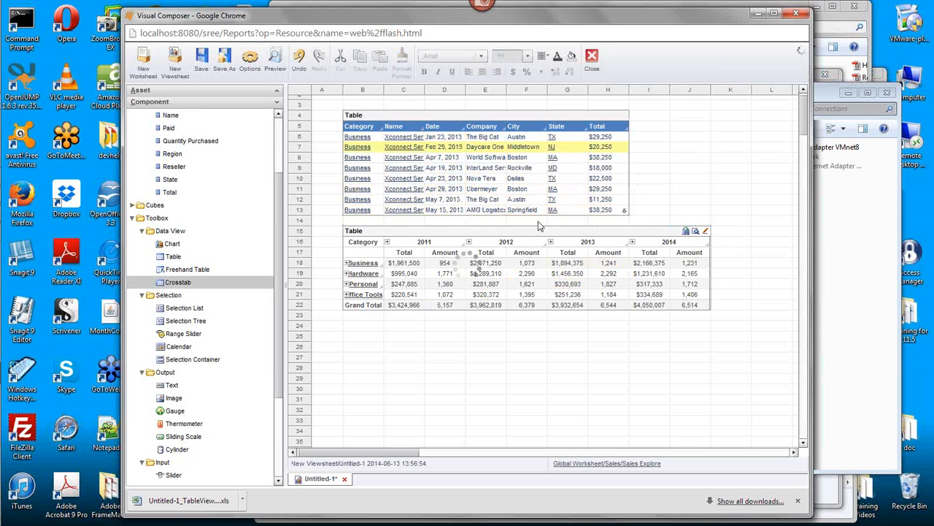
{"action": "left_click", "coordinate": [574, 286]}
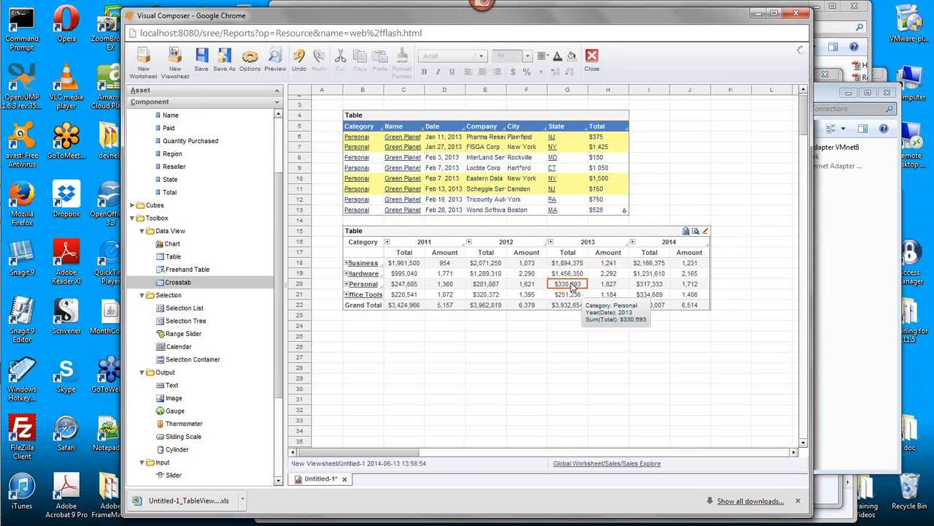
{"action": "left_click", "coordinate": [574, 288]}
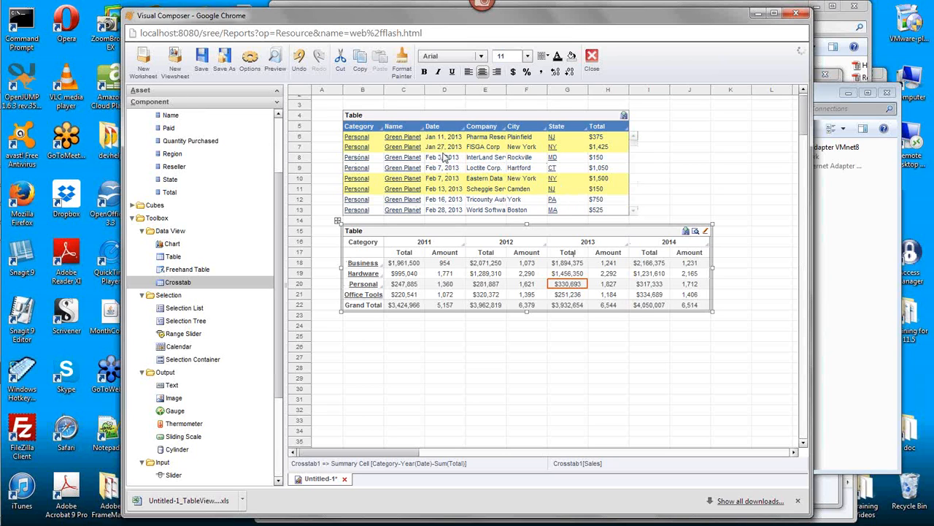
{"action": "mouse_move", "coordinate": [501, 284]}
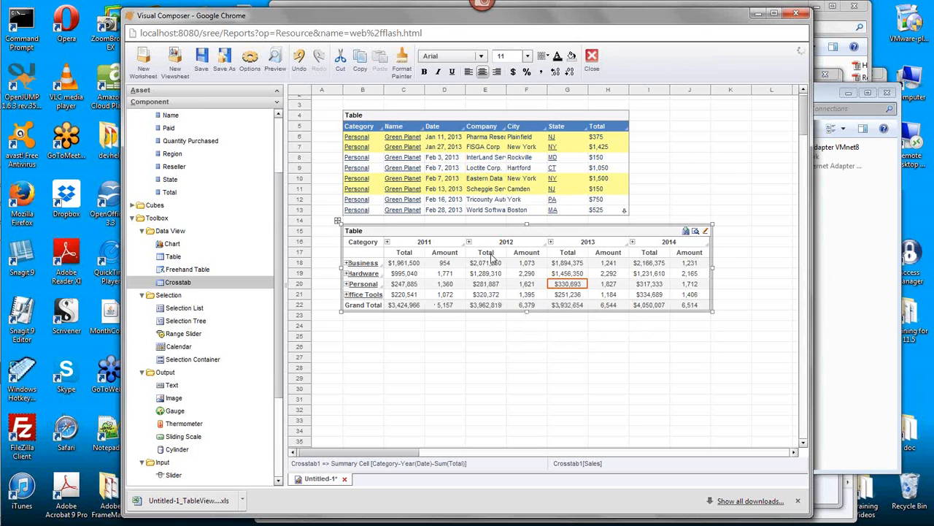
{"action": "left_click", "coordinate": [489, 284]}
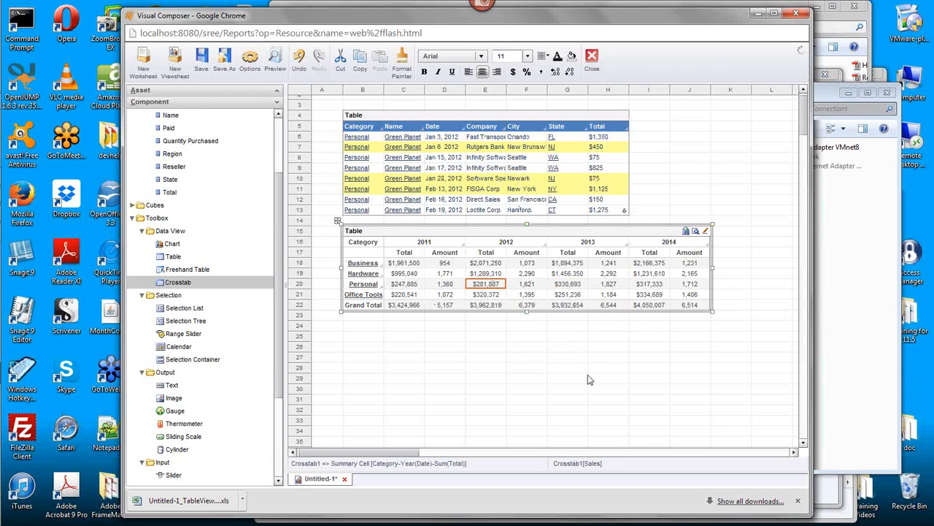
Step: Check the sample tables in the training PDF in Adobe Reader and apply the Grey Light Header Borders style to the crosstab
{"action": "mouse_move", "coordinate": [387, 242]}
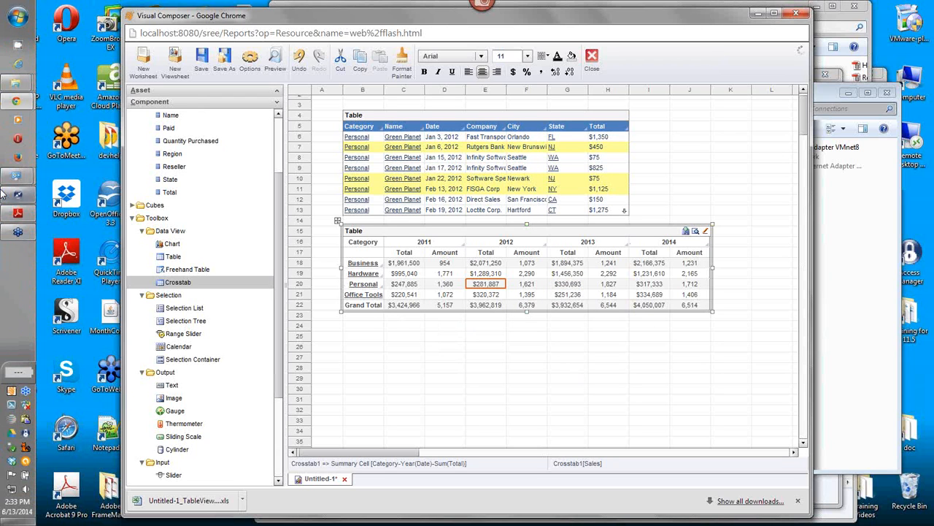
{"action": "left_click", "coordinate": [18, 213]}
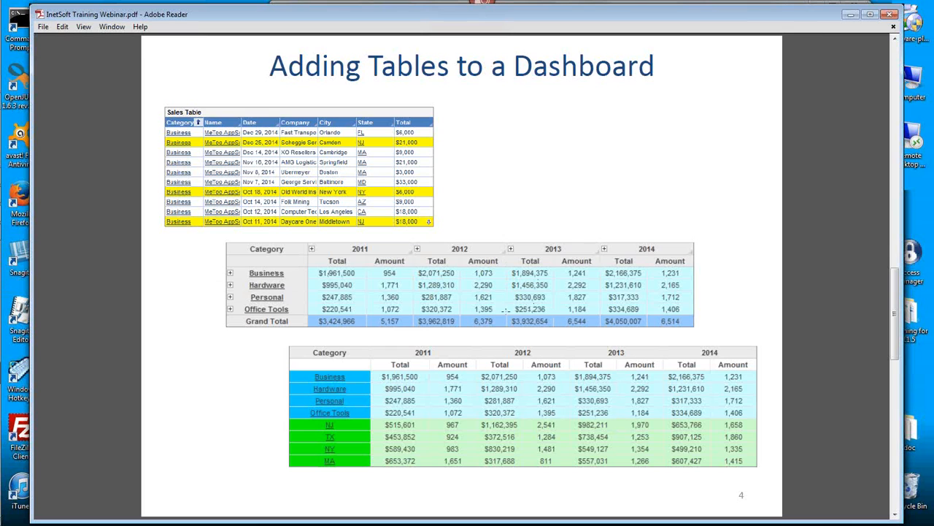
{"action": "left_click", "coordinate": [849, 15]}
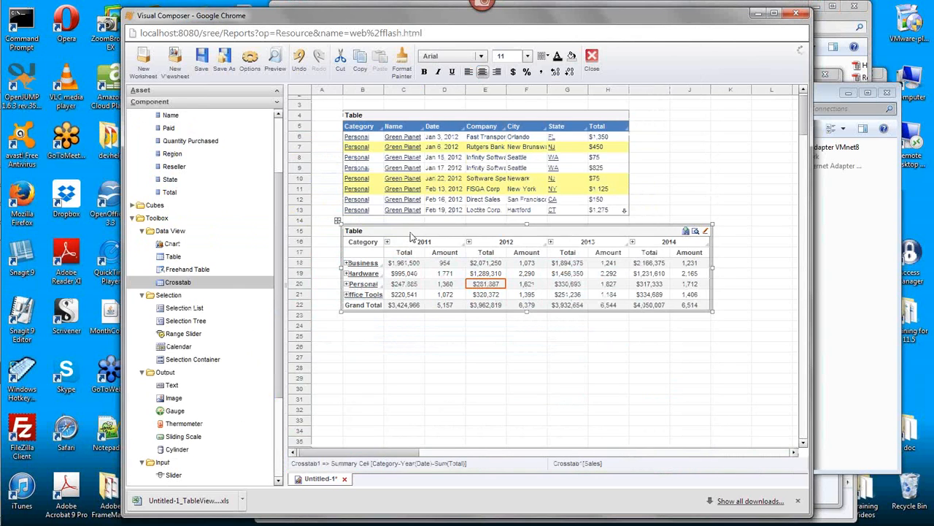
{"action": "right_click", "coordinate": [501, 235]}
{"action": "left_click", "coordinate": [547, 243]}
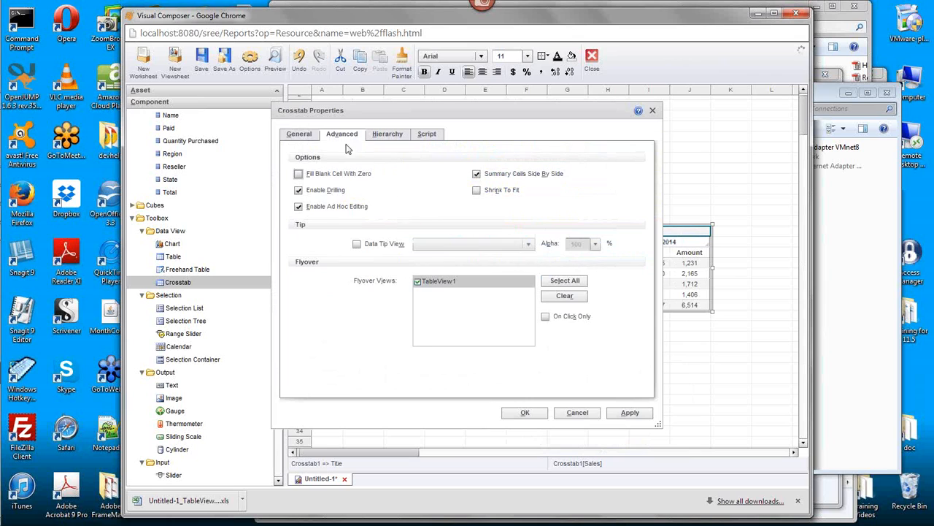
{"action": "left_click", "coordinate": [299, 135]}
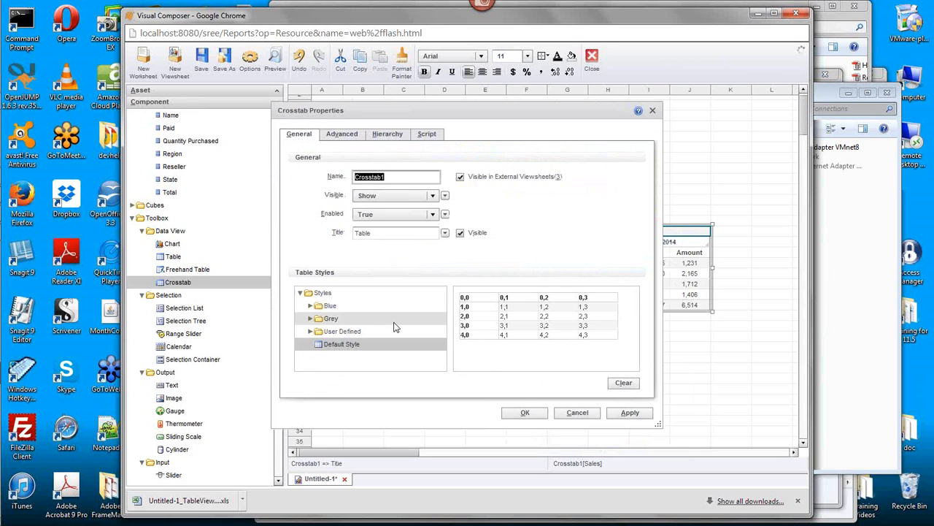
{"action": "left_click", "coordinate": [310, 318]}
{"action": "scroll", "coordinate": [420, 343], "scroll_direction": "down", "scroll_amount": 2}
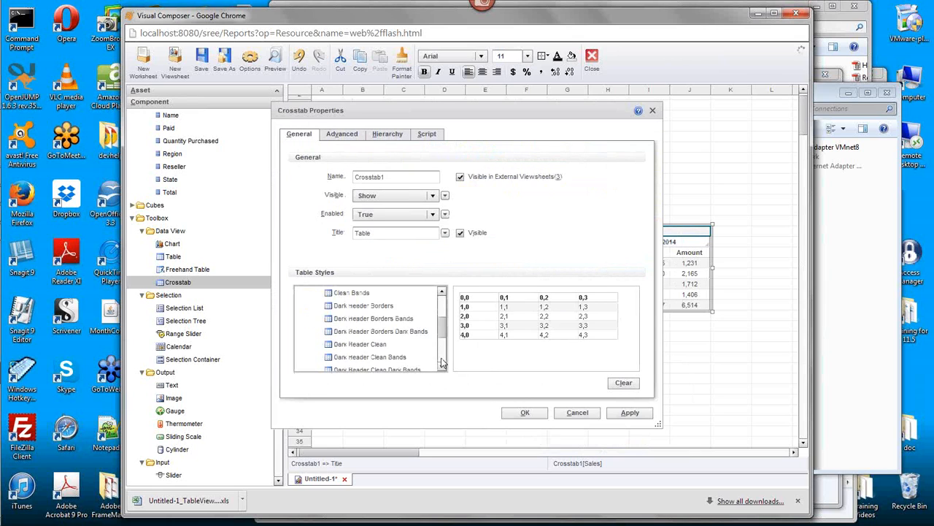
{"action": "scroll", "coordinate": [389, 358], "scroll_direction": "down", "scroll_amount": 2}
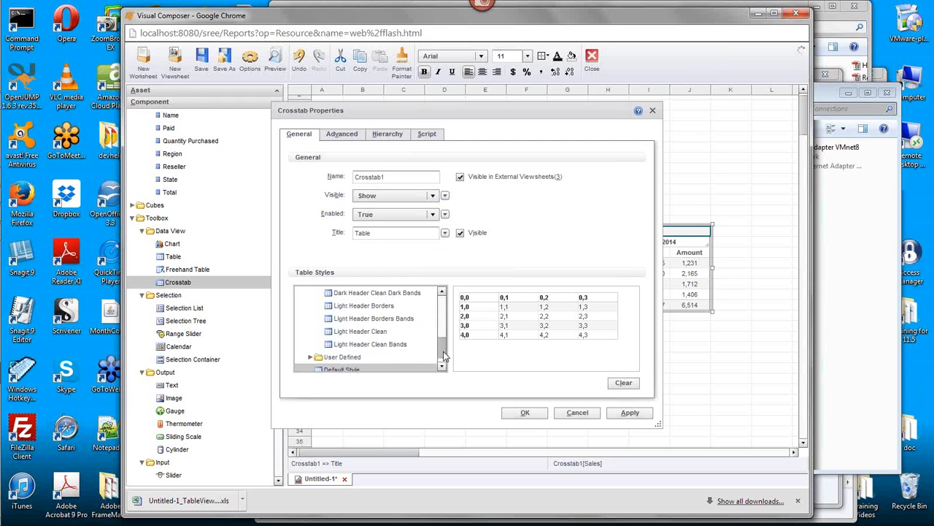
{"action": "left_click", "coordinate": [390, 332]}
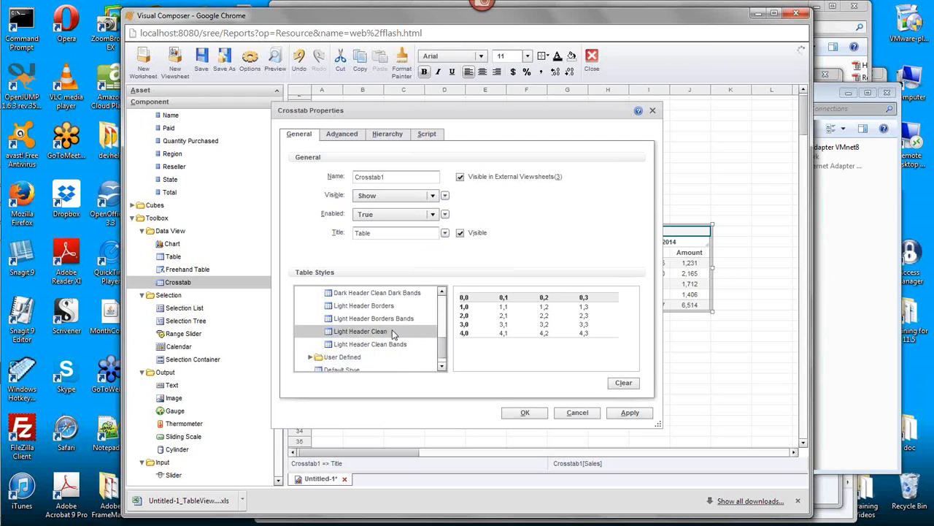
{"action": "left_click", "coordinate": [386, 309]}
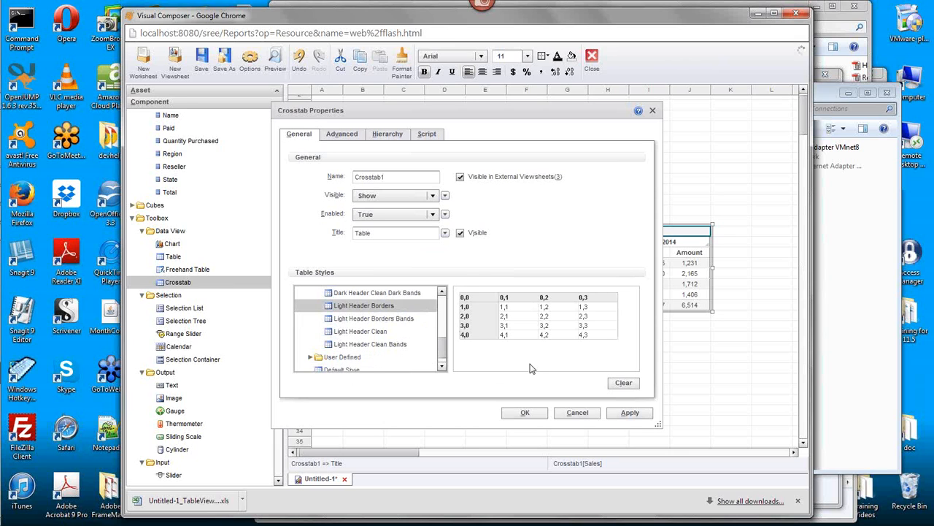
{"action": "left_click", "coordinate": [530, 413]}
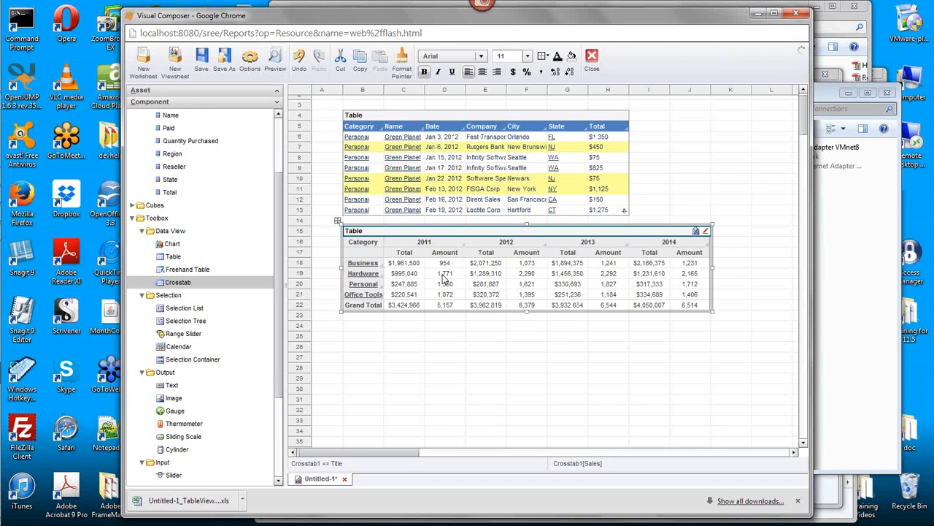
Step: Fill the crosstab's category Total and Amount value cells with light green
{"action": "mouse_move", "coordinate": [432, 274]}
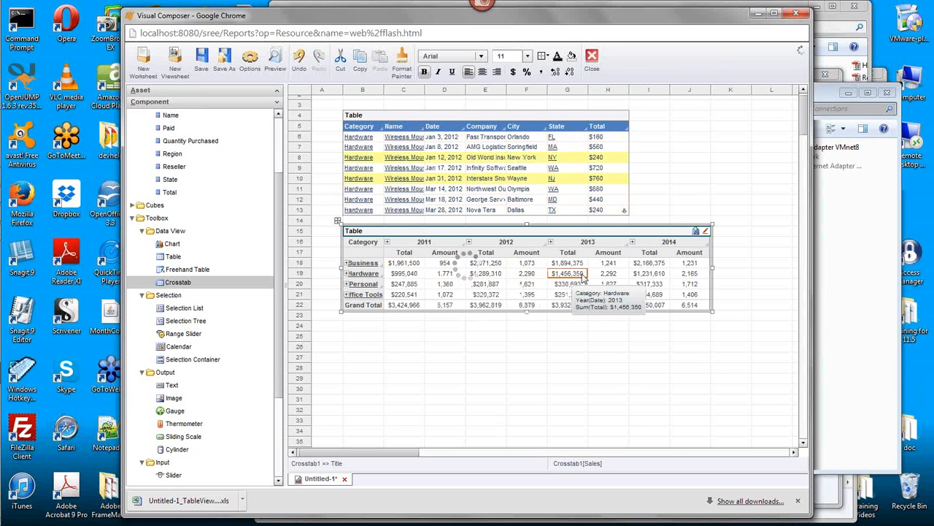
{"action": "mouse_move", "coordinate": [481, 270]}
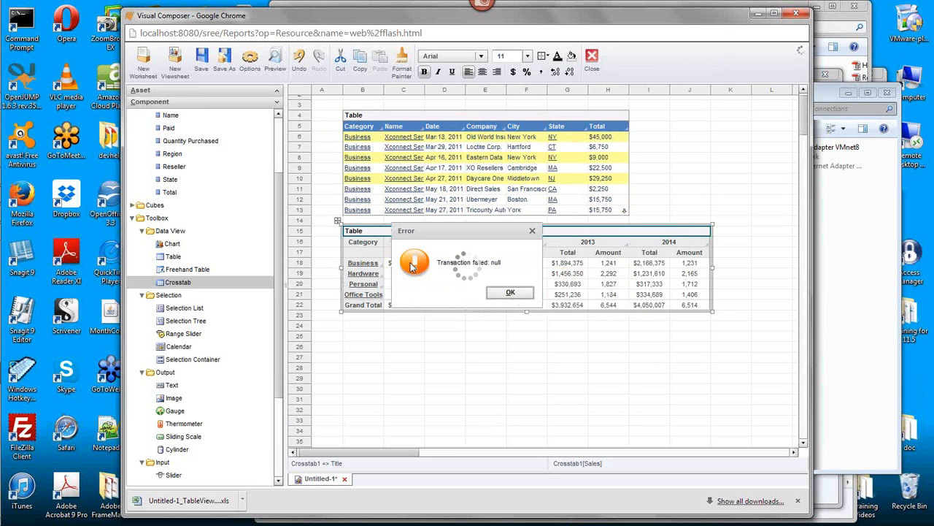
{"action": "left_click", "coordinate": [509, 293]}
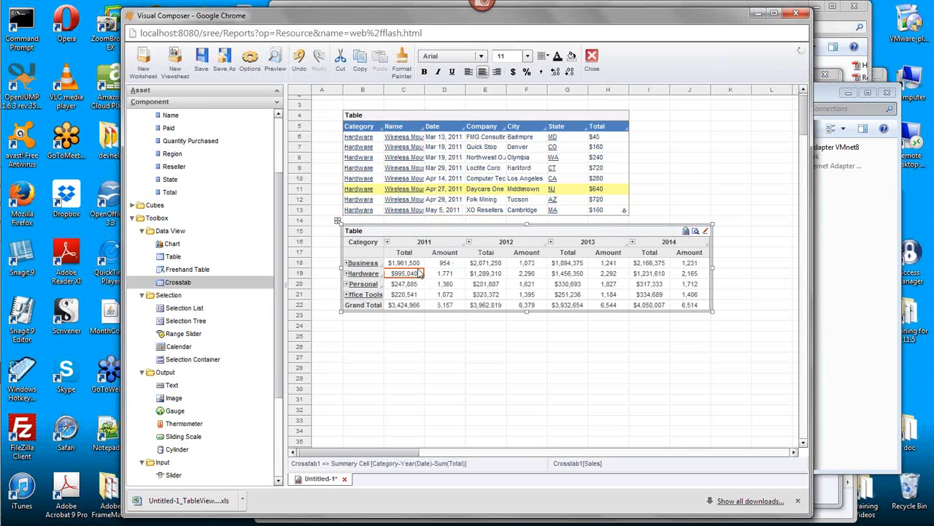
{"action": "left_click", "coordinate": [573, 58]}
{"action": "left_click", "coordinate": [607, 132]}
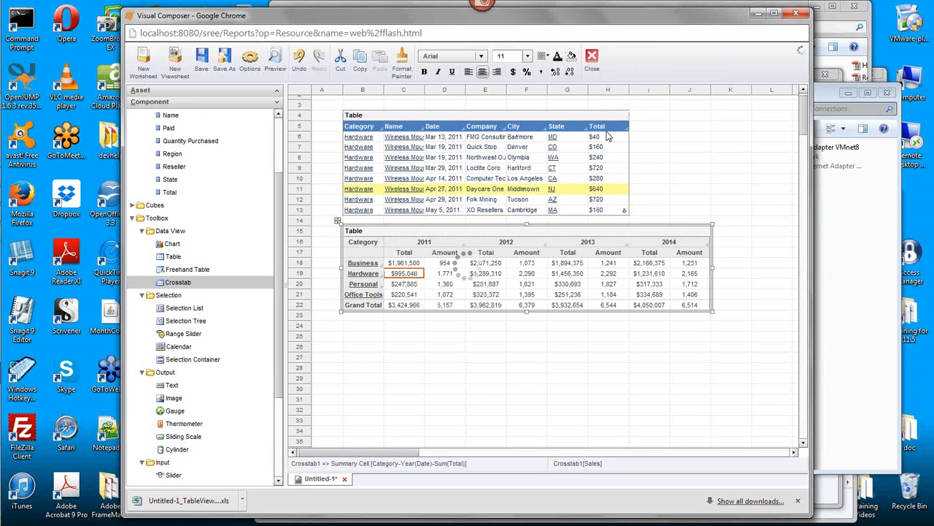
{"action": "left_click", "coordinate": [451, 276]}
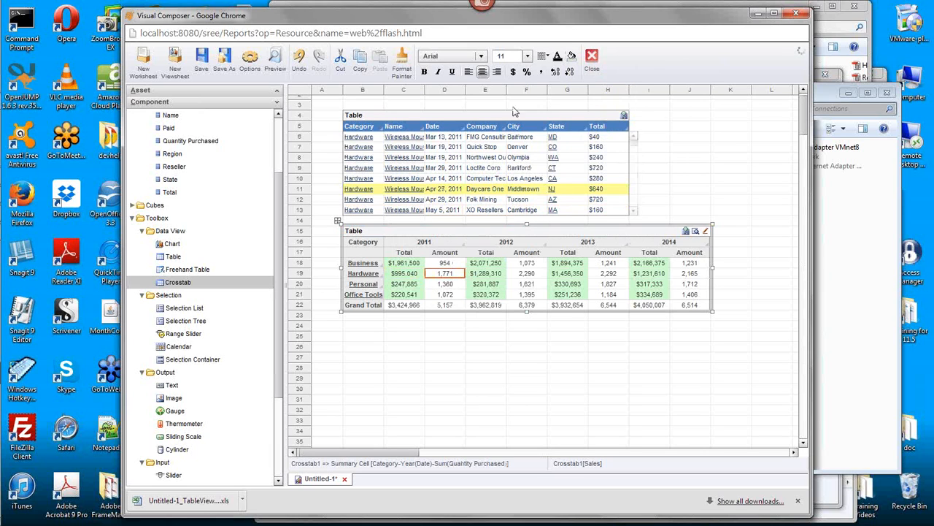
{"action": "left_click", "coordinate": [572, 57]}
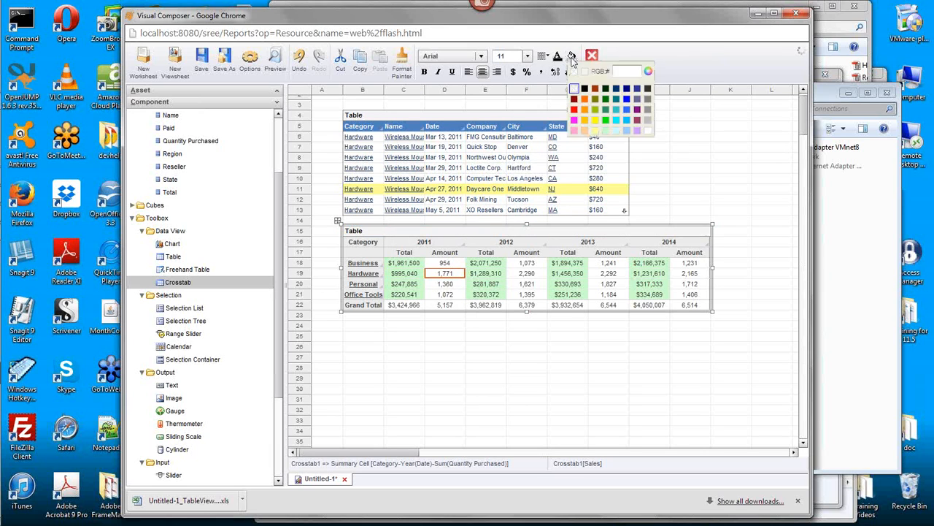
{"action": "left_click", "coordinate": [607, 133]}
Step: Fill the Total and Amount cells of the crosstab's Grand Total row with bright green
{"action": "left_click", "coordinate": [403, 305]}
{"action": "left_click", "coordinate": [572, 57]}
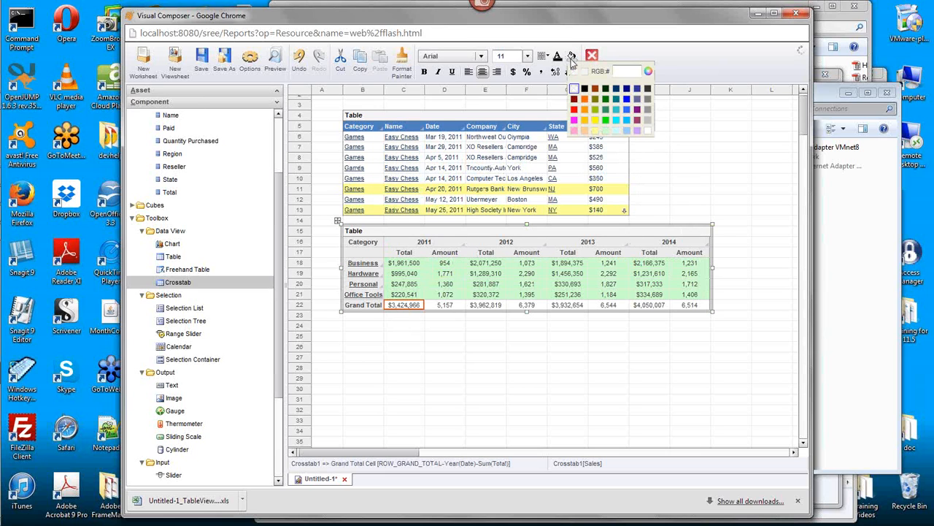
{"action": "left_click", "coordinate": [605, 120]}
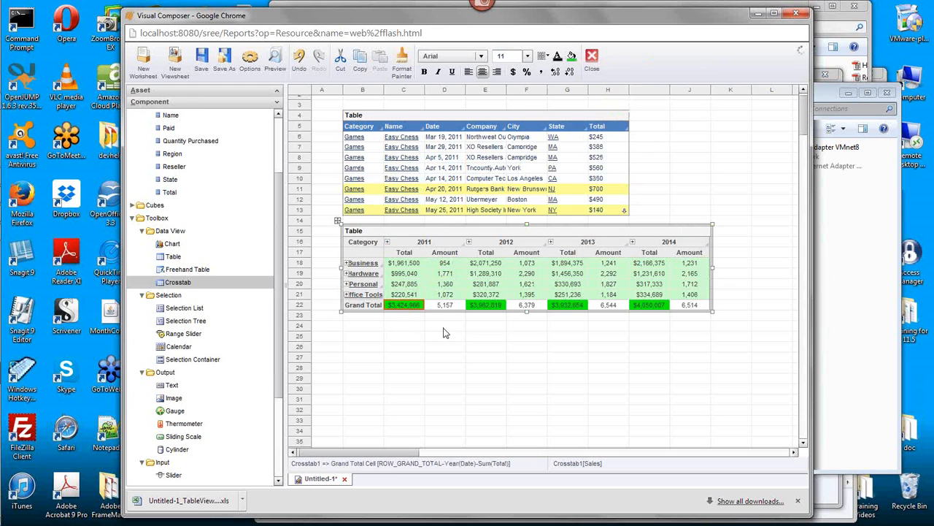
{"action": "left_click", "coordinate": [445, 306]}
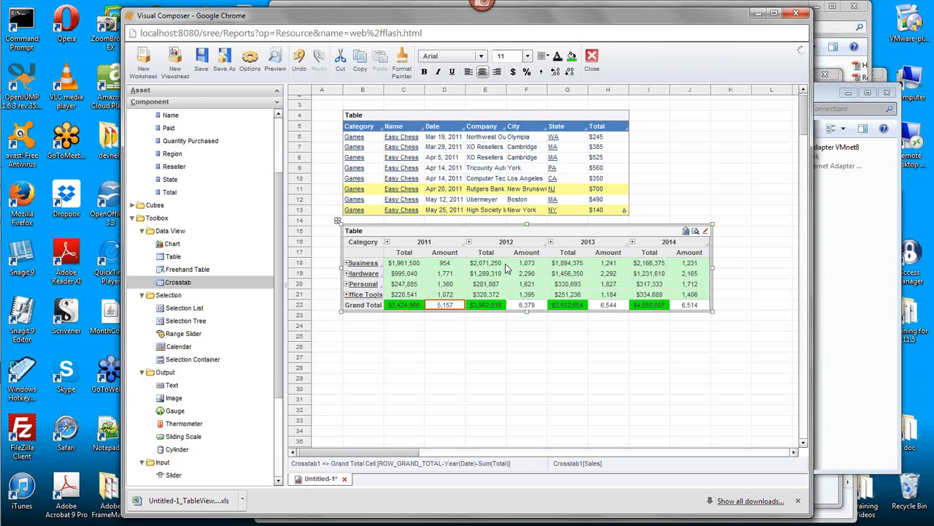
{"action": "left_click", "coordinate": [574, 61]}
{"action": "left_click", "coordinate": [607, 121]}
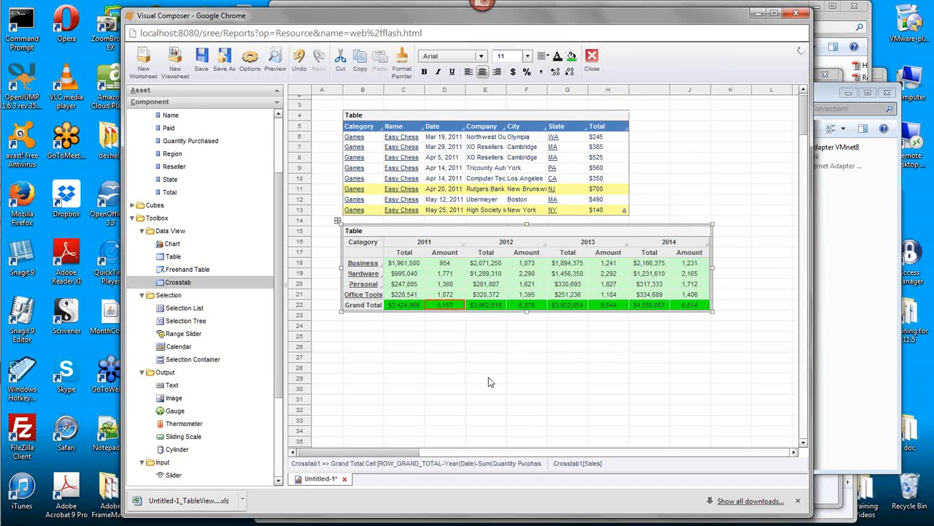
Step: Deselect the crosstab and review the sample tables in the training PDF in Adobe Reader
{"action": "left_click", "coordinate": [578, 359]}
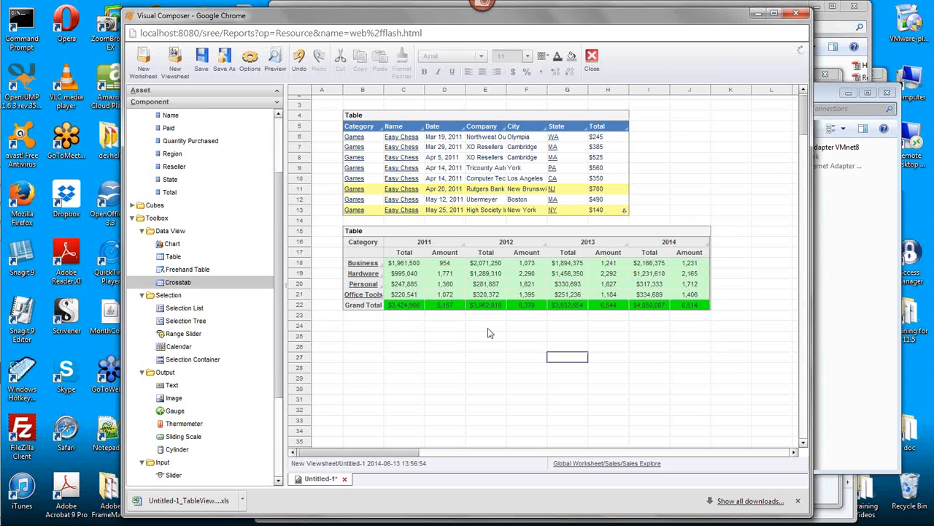
{"action": "left_click", "coordinate": [563, 264]}
{"action": "mouse_move", "coordinate": [3, 319]}
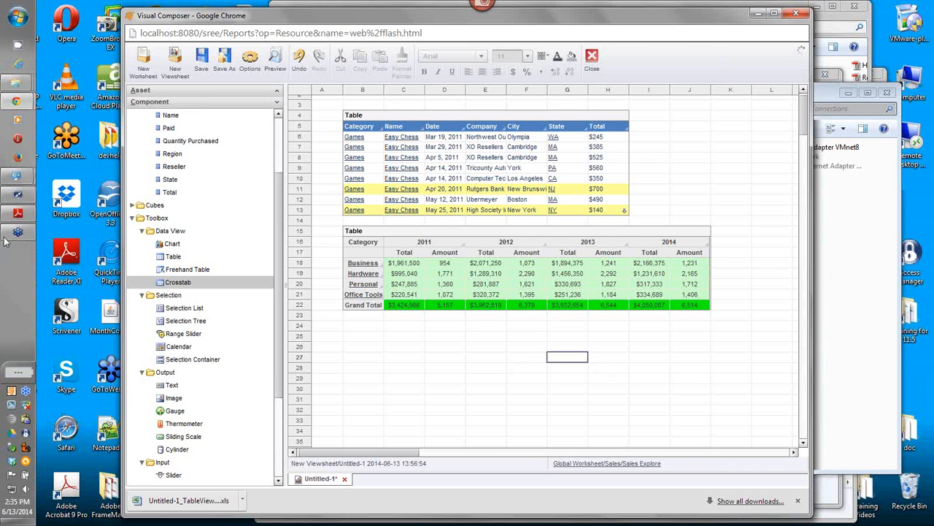
{"action": "mouse_move", "coordinate": [26, 213]}
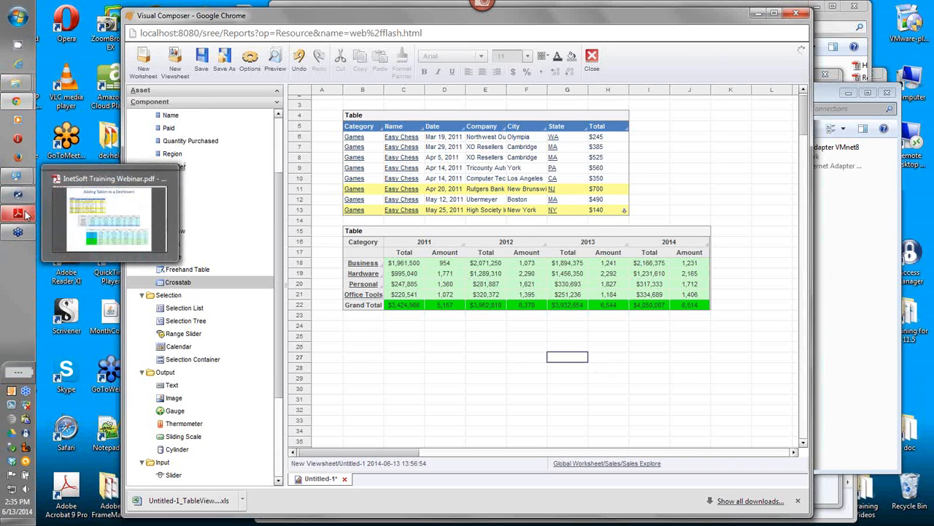
{"action": "left_click", "coordinate": [26, 213]}
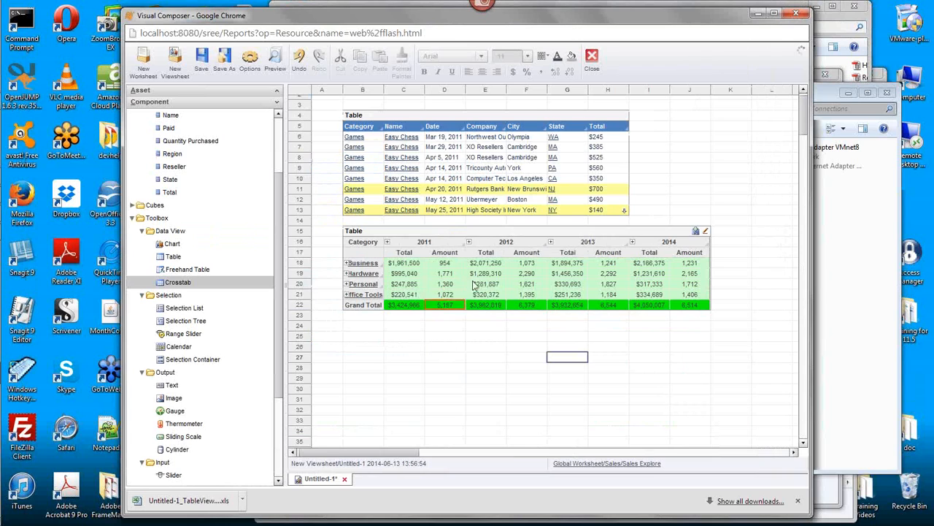
Step: Copy the formatted crosstab and paste the duplicate below it, starting at grid cell B24
{"action": "left_click", "coordinate": [487, 235]}
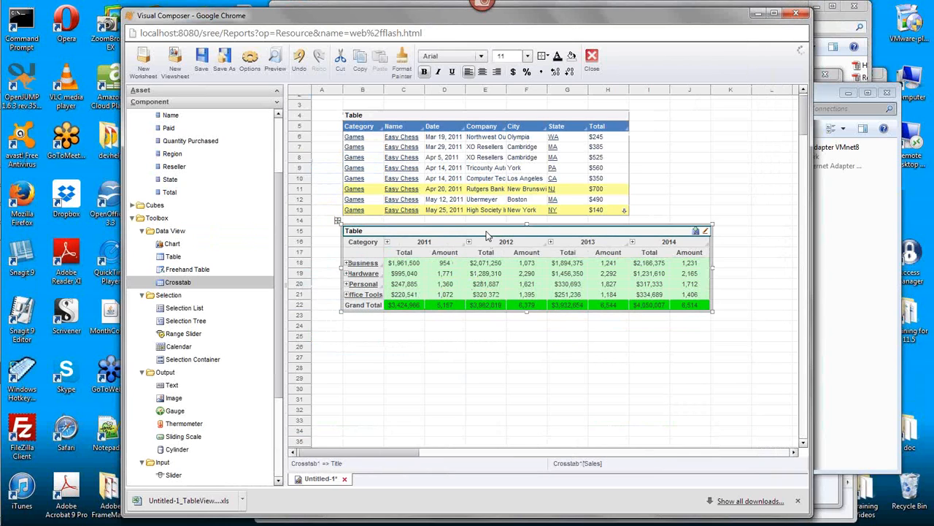
{"action": "right_click", "coordinate": [419, 235]}
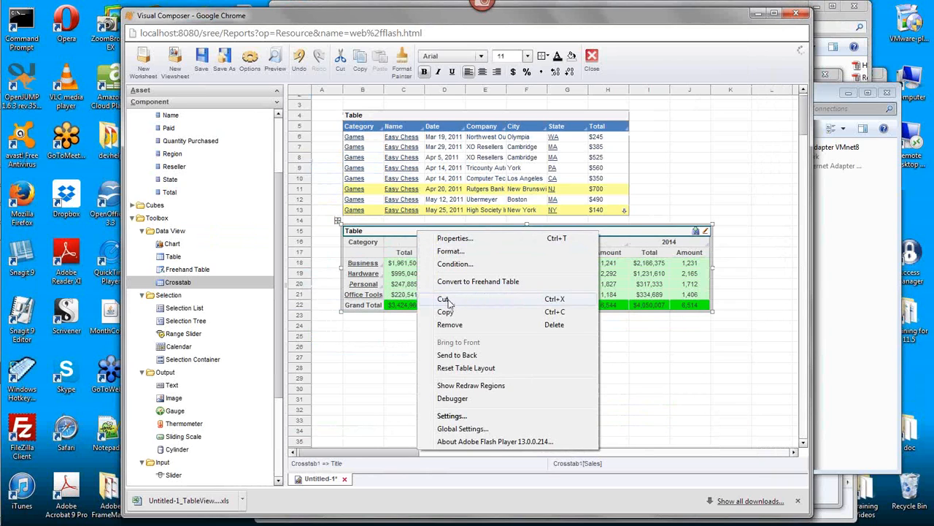
{"action": "left_click", "coordinate": [468, 312]}
{"action": "left_click", "coordinate": [365, 327]}
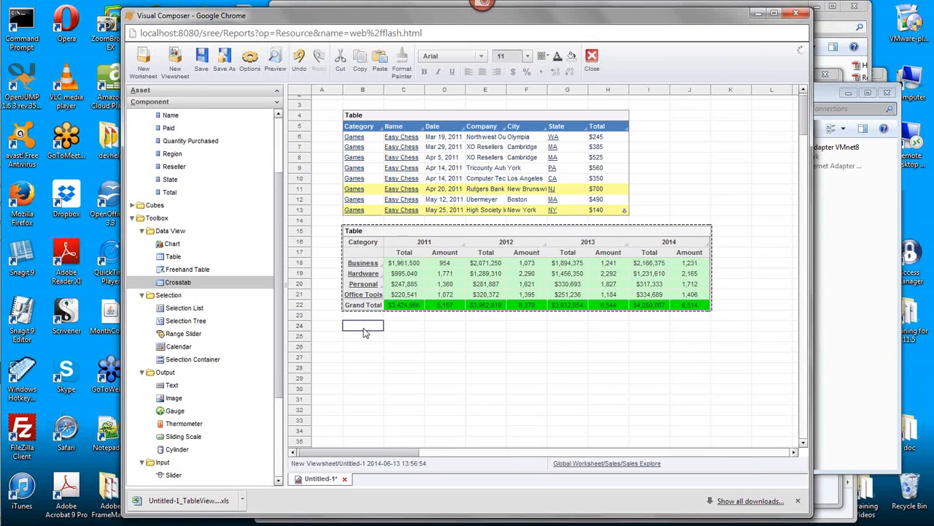
{"action": "right_click", "coordinate": [367, 328]}
{"action": "left_click", "coordinate": [386, 336]}
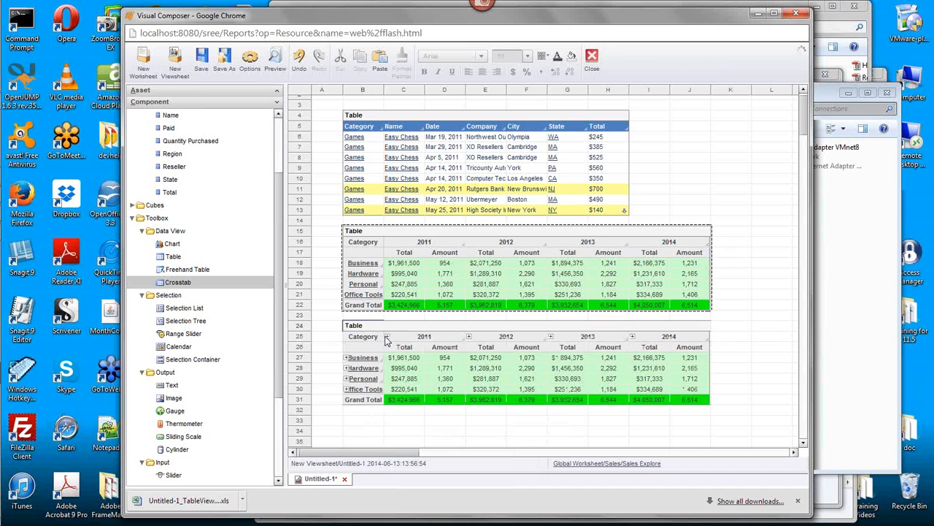
Step: Set TableView1 as the flyover view in the pasted crosstab's advanced properties
{"action": "left_click", "coordinate": [511, 328]}
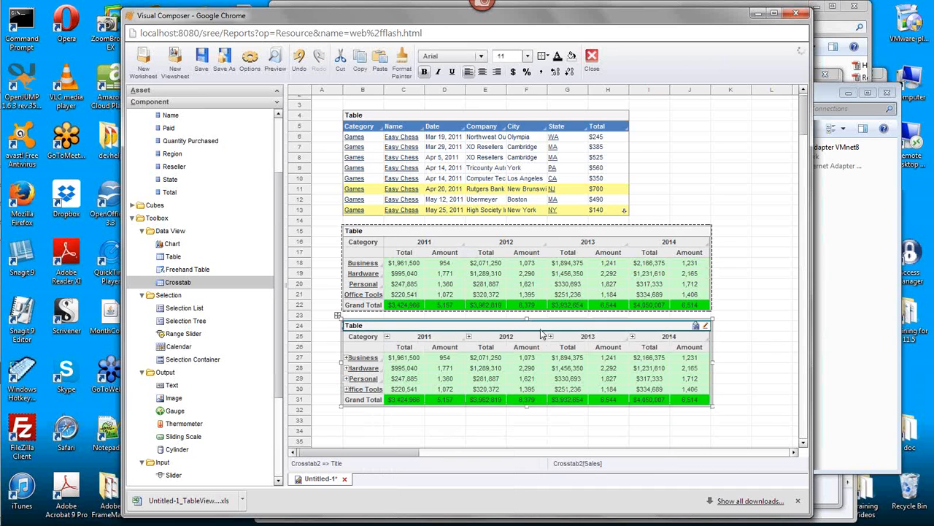
{"action": "right_click", "coordinate": [536, 331]}
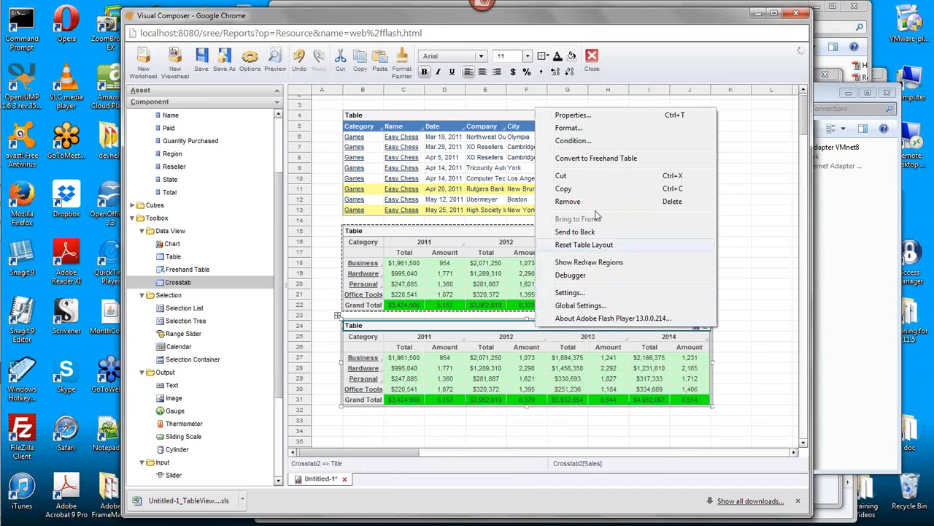
{"action": "left_click", "coordinate": [584, 116]}
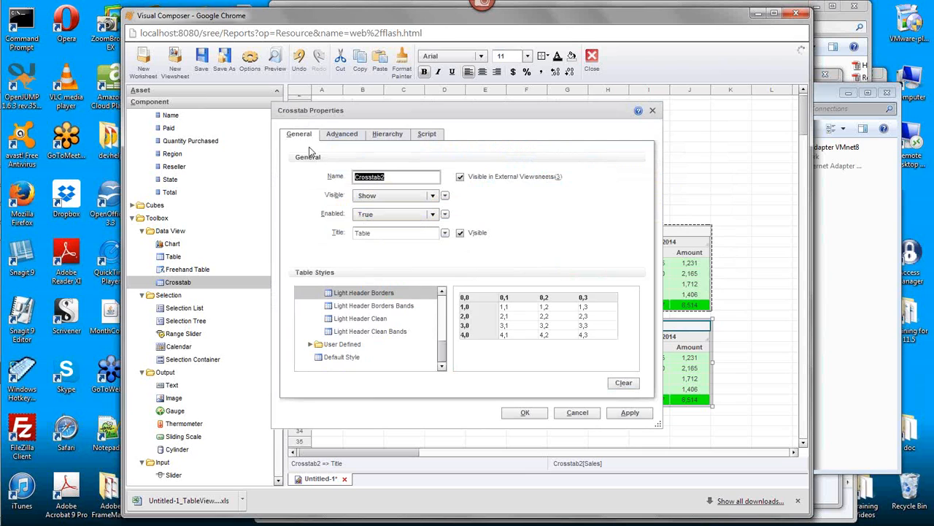
{"action": "left_click", "coordinate": [343, 135]}
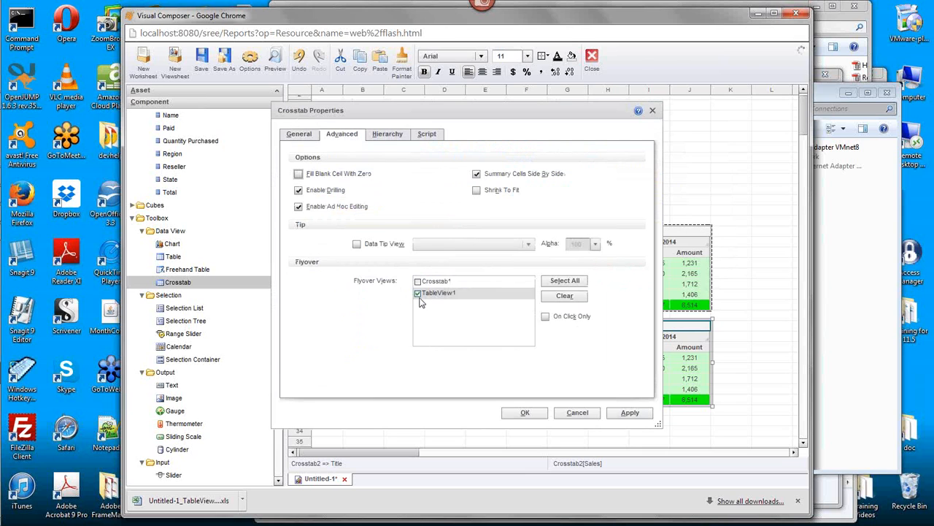
{"action": "left_click", "coordinate": [537, 414]}
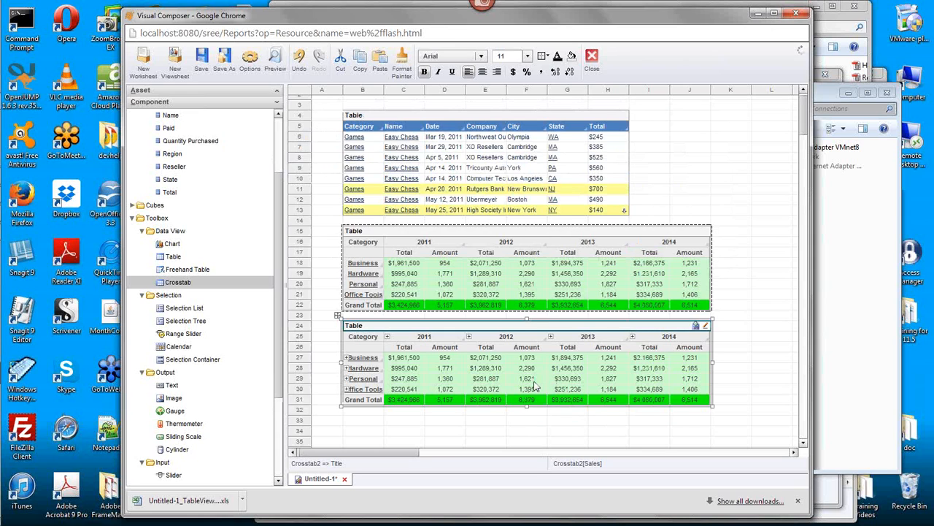
{"action": "mouse_move", "coordinate": [540, 374]}
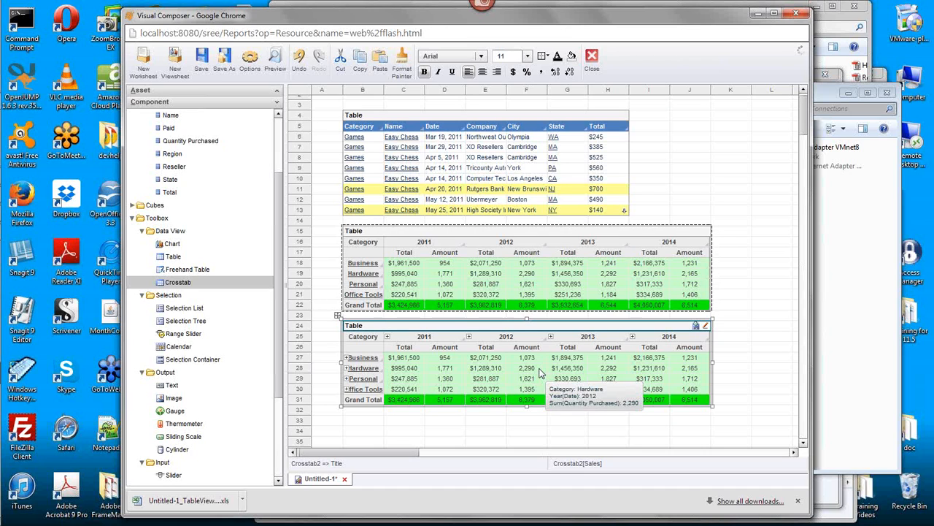
Step: Add State as a second row header beneath Category in the pasted crosstab
{"action": "left_click", "coordinate": [707, 328]}
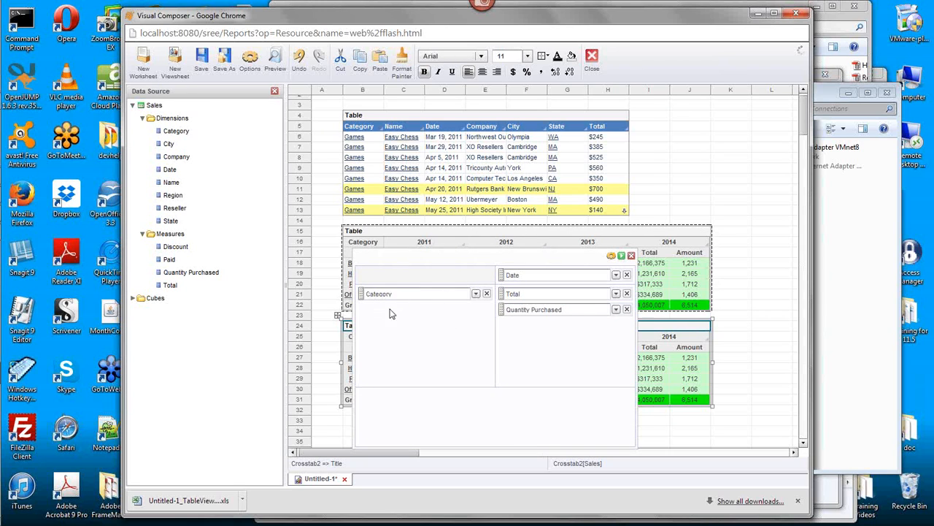
{"action": "left_click_drag", "start_coordinate": [172, 221], "coordinate": [426, 321]}
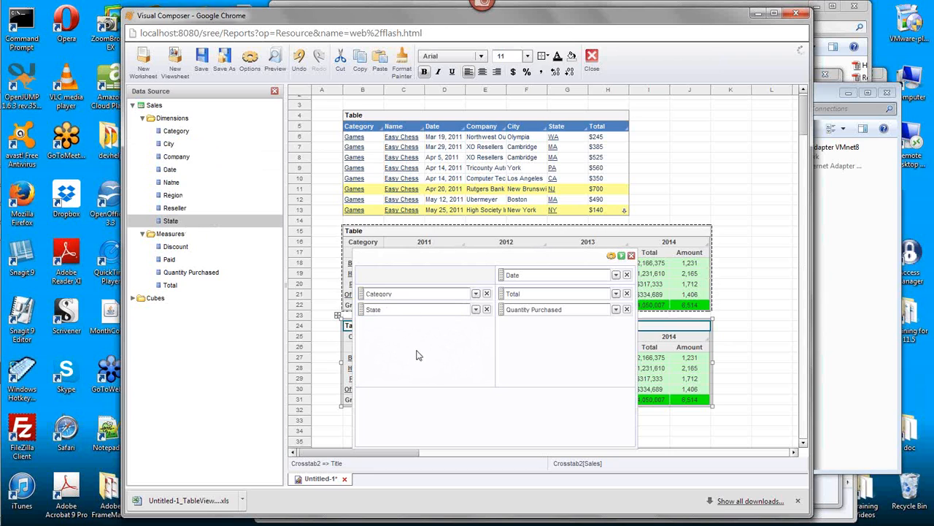
{"action": "left_click", "coordinate": [622, 256]}
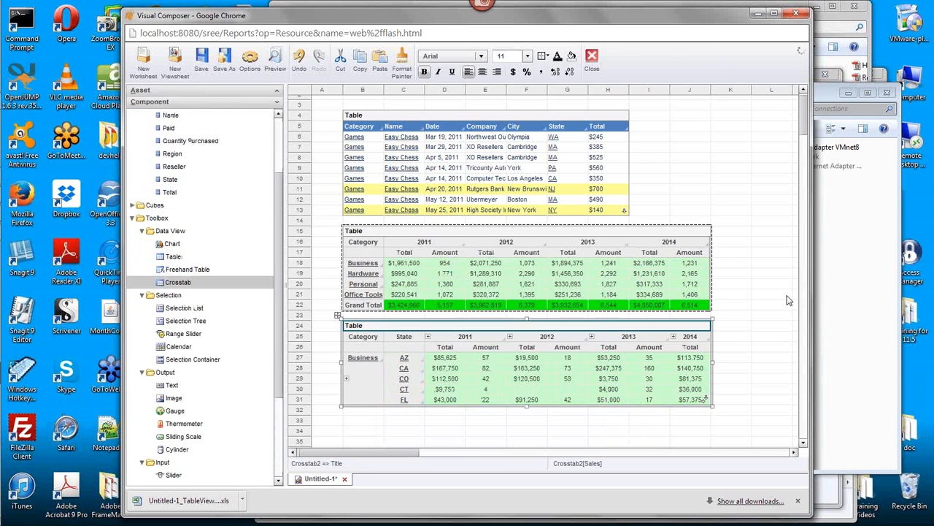
Step: Extend the lower crosstab down to grid row 42 and look through its category and state rows
{"action": "left_click_drag", "start_coordinate": [805, 122], "coordinate": [805, 139]}
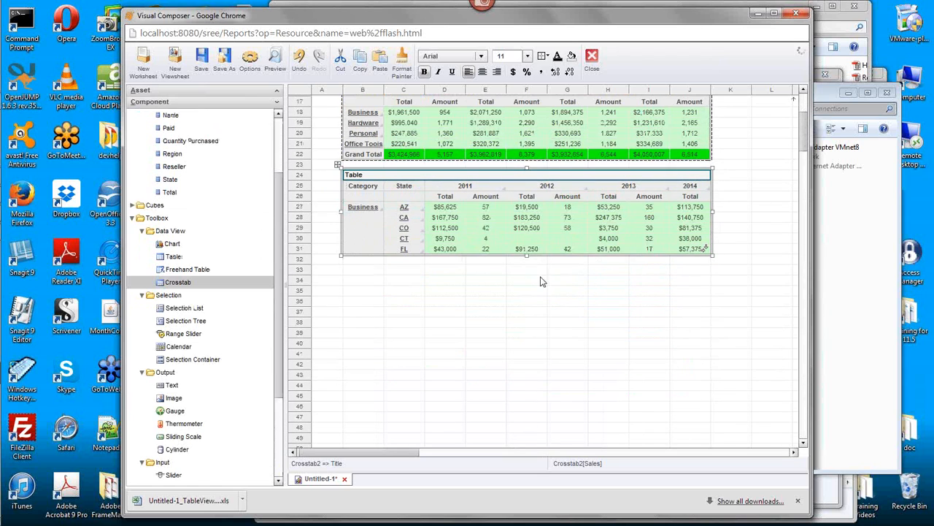
{"action": "left_click_drag", "start_coordinate": [526, 256], "coordinate": [523, 367]}
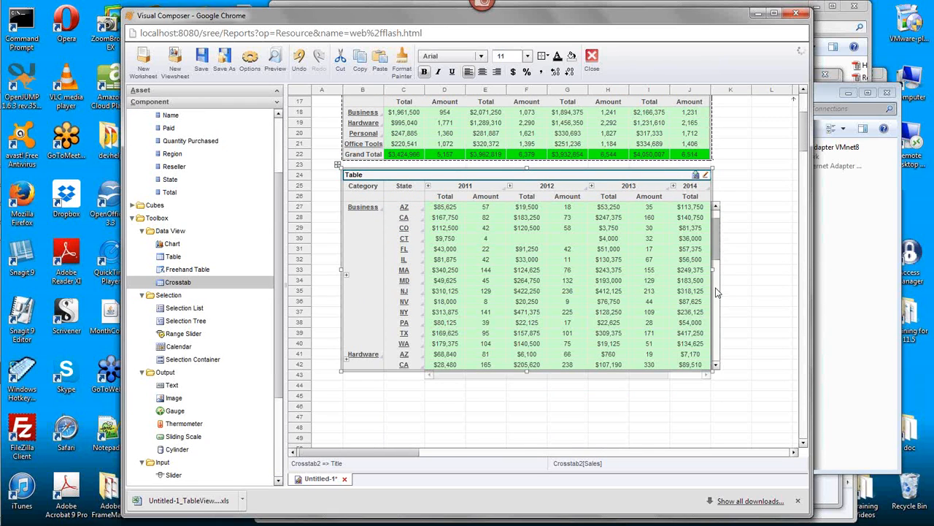
{"action": "scroll", "coordinate": [716, 292], "scroll_direction": "down", "scroll_amount": 2}
{"action": "scroll", "coordinate": [719, 303], "scroll_direction": "down", "scroll_amount": 8}
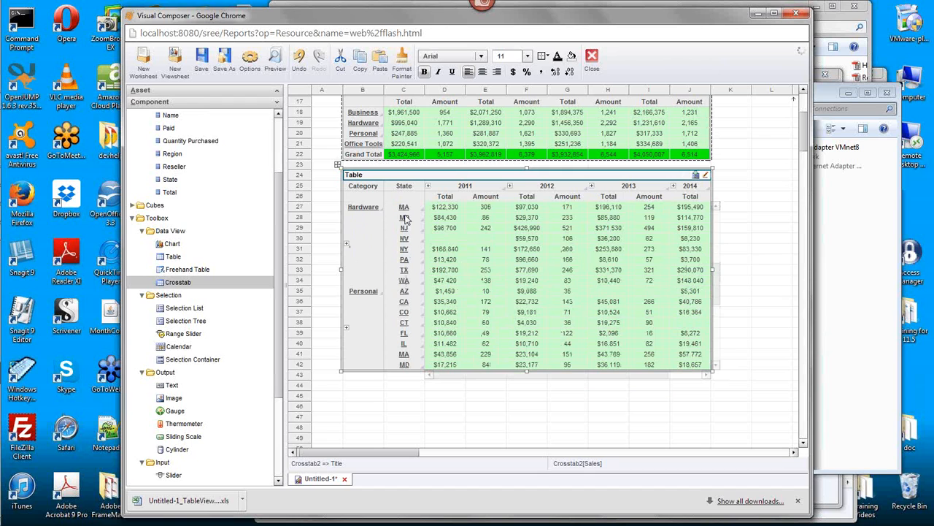
{"action": "left_click_drag", "start_coordinate": [718, 236], "coordinate": [718, 218]}
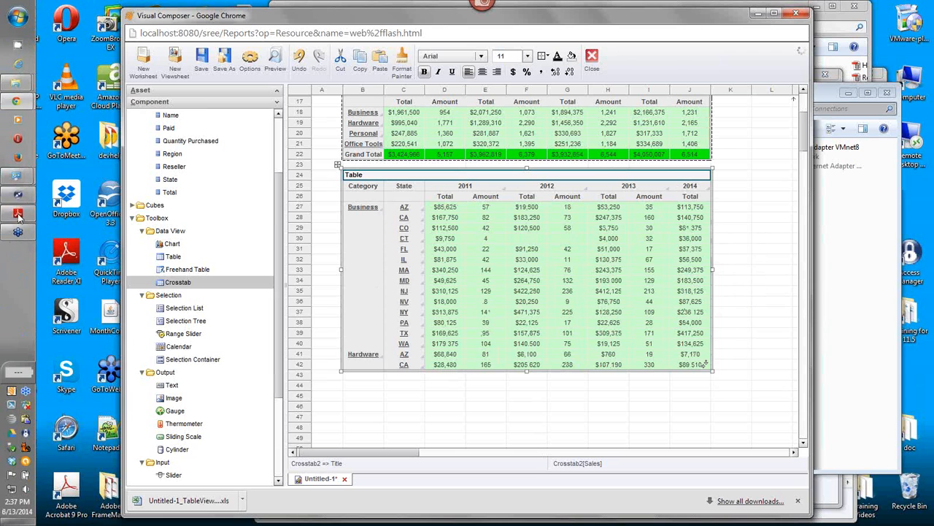
Step: Check the sample tables in the training PDF in Adobe Reader and shorten the lower crosstab to end at grid row 33
{"action": "key", "text": "alt+Tab"}
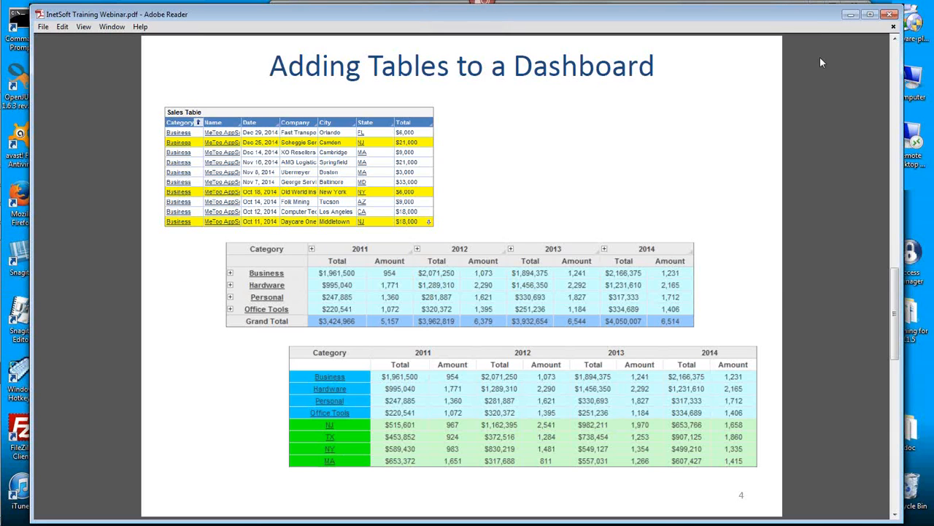
{"action": "left_click", "coordinate": [850, 14]}
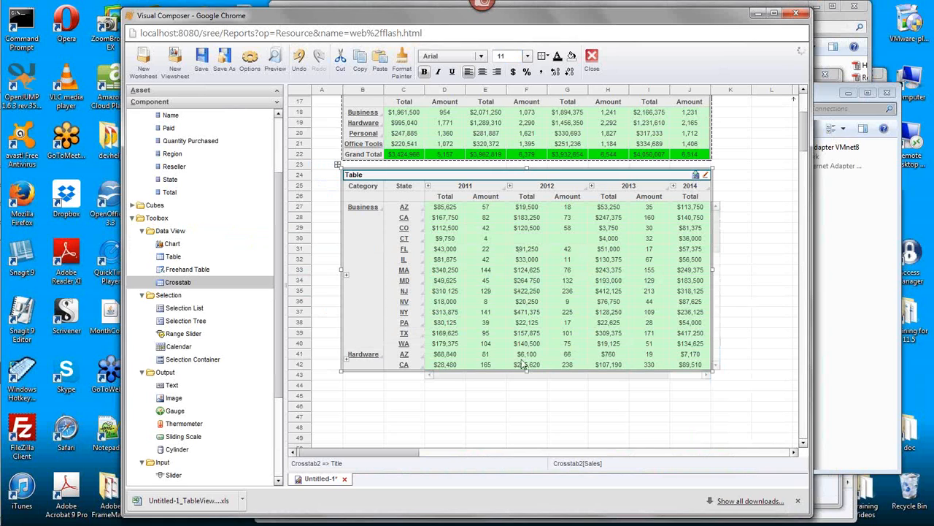
{"action": "left_click_drag", "start_coordinate": [527, 371], "coordinate": [523, 278]}
{"action": "scroll", "coordinate": [803, 131], "scroll_direction": "up", "scroll_amount": 5}
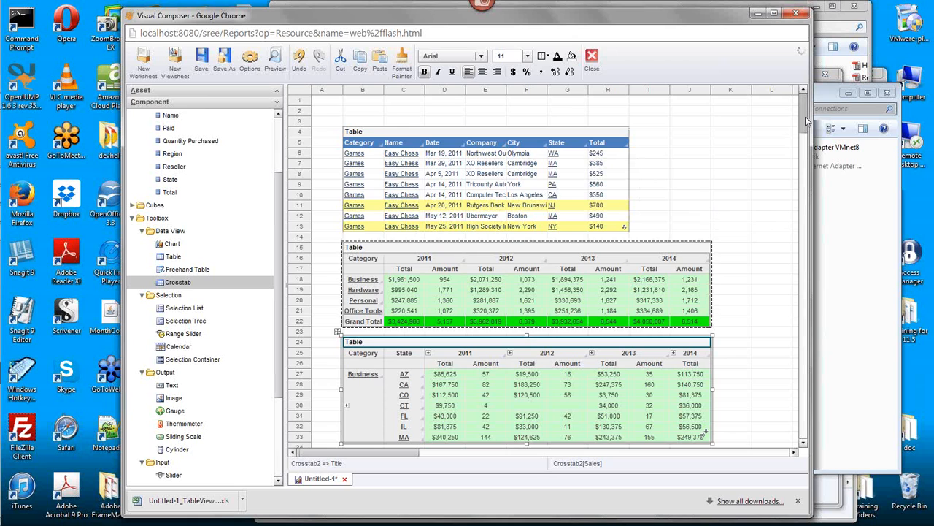
{"action": "scroll", "coordinate": [803, 121], "scroll_direction": "down", "scroll_amount": 2}
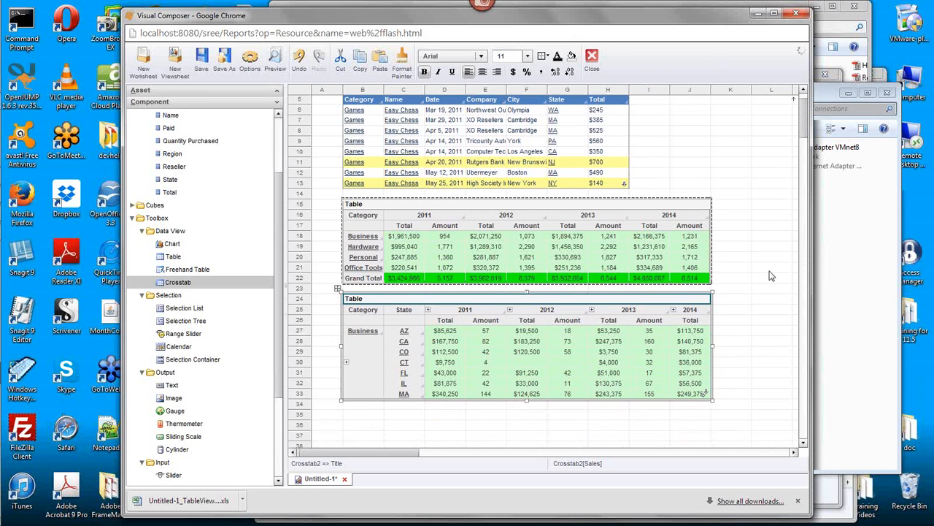
{"action": "mouse_move", "coordinate": [534, 395]}
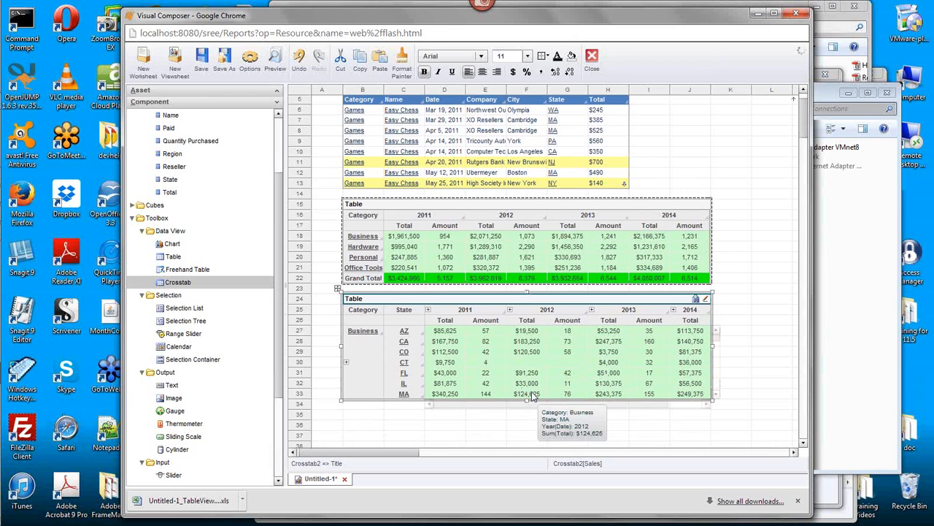
{"action": "mouse_move", "coordinate": [538, 365]}
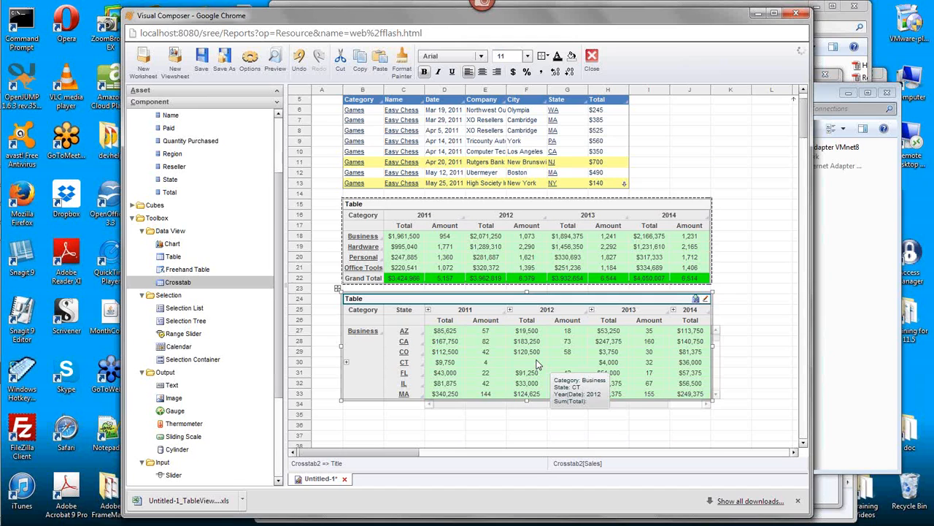
Step: Remove the State row header from the lower crosstab, leaving only Category
{"action": "left_click", "coordinate": [197, 271]}
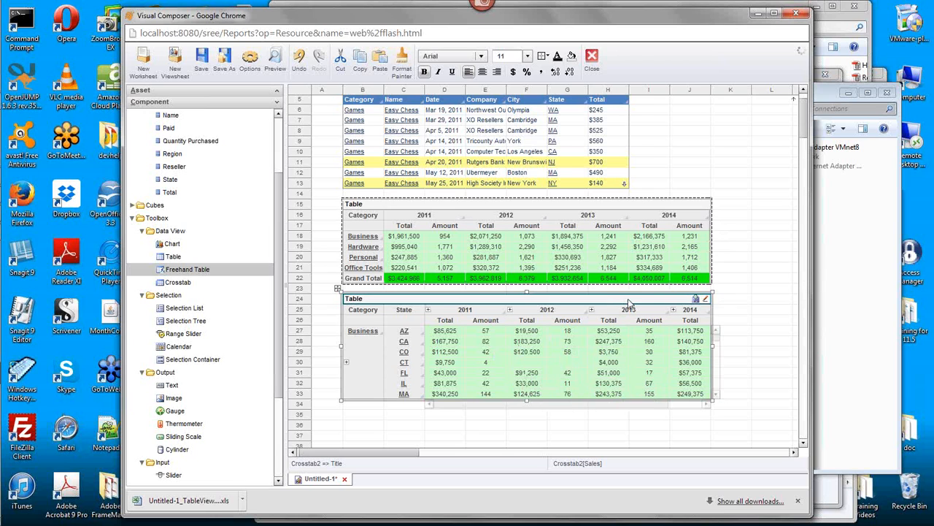
{"action": "left_click", "coordinate": [705, 300]}
{"action": "left_click", "coordinate": [487, 311]}
{"action": "left_click", "coordinate": [621, 257]}
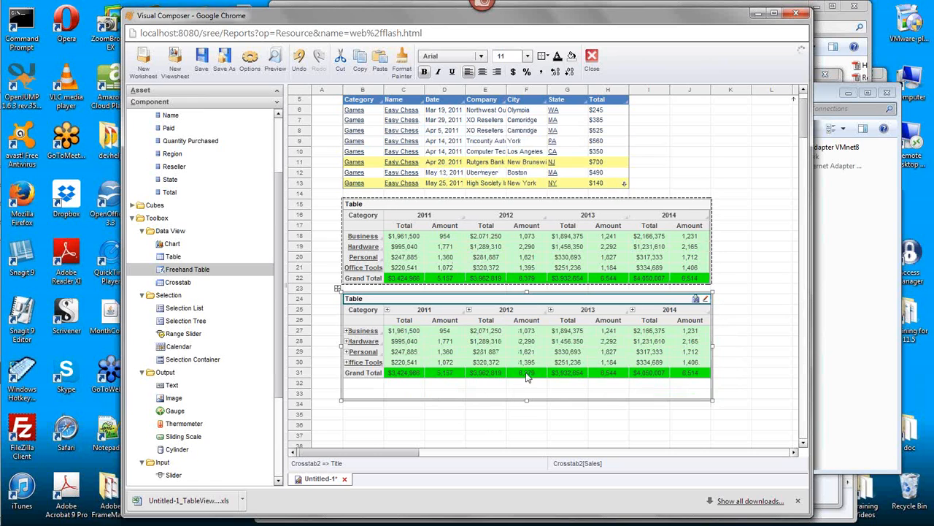
Step: Convert the lower crosstab to a freehand table
{"action": "mouse_move", "coordinate": [583, 368]}
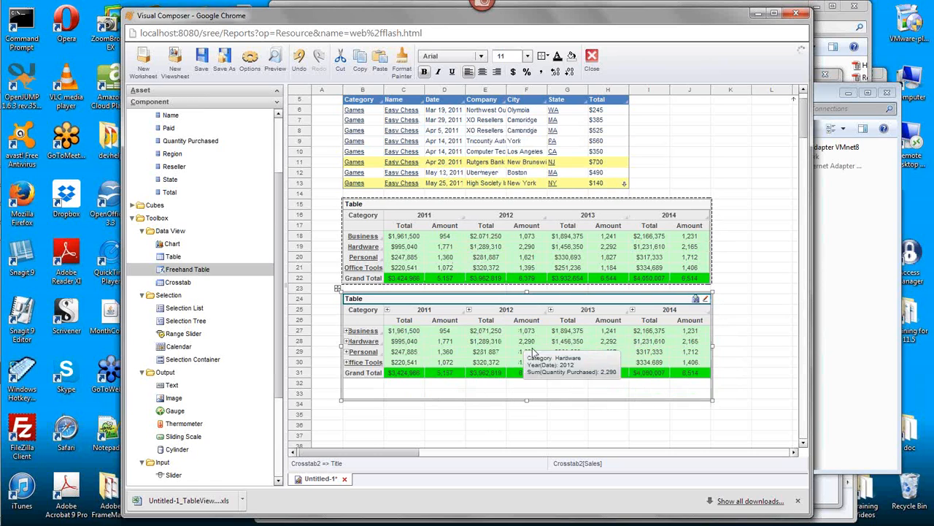
{"action": "right_click", "coordinate": [463, 302]}
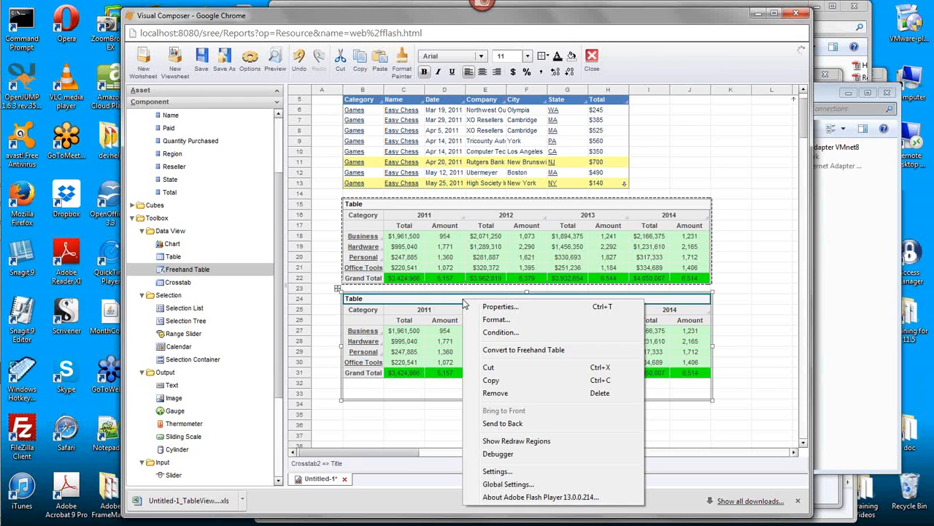
{"action": "left_click", "coordinate": [576, 353]}
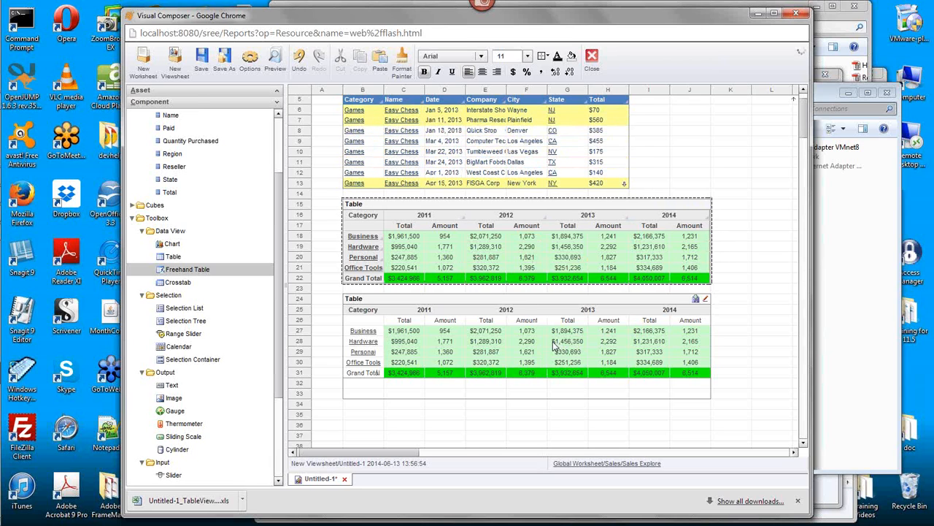
Step: Delete the Grand Total row from the freehand table's layout
{"action": "left_click", "coordinate": [706, 300]}
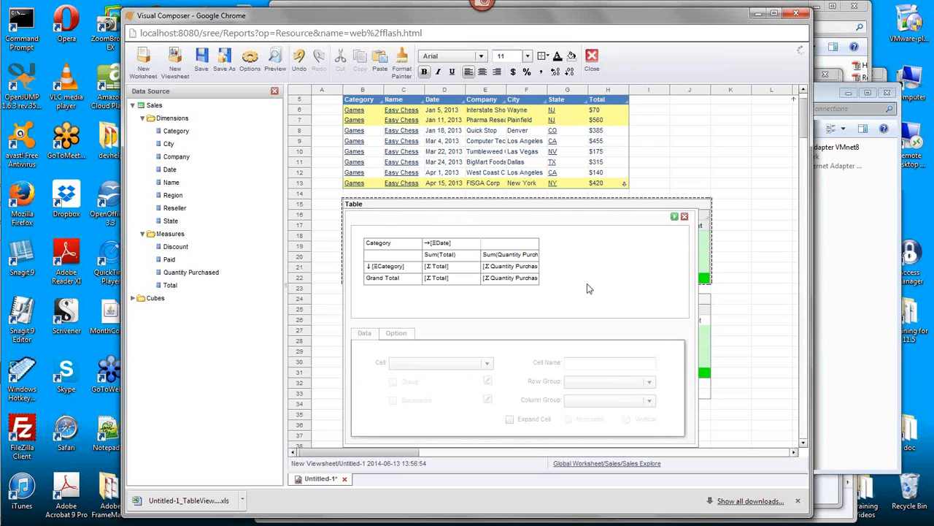
{"action": "left_click", "coordinate": [390, 281]}
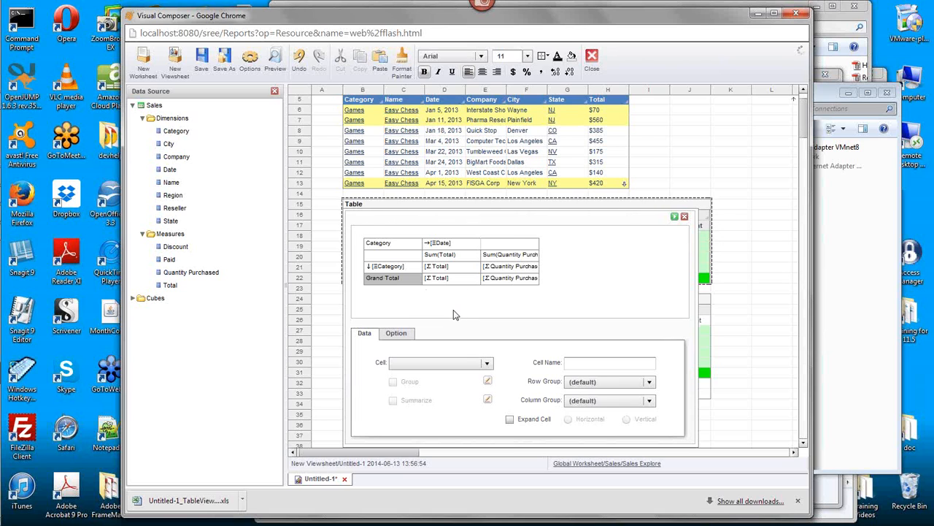
{"action": "right_click", "coordinate": [395, 283]}
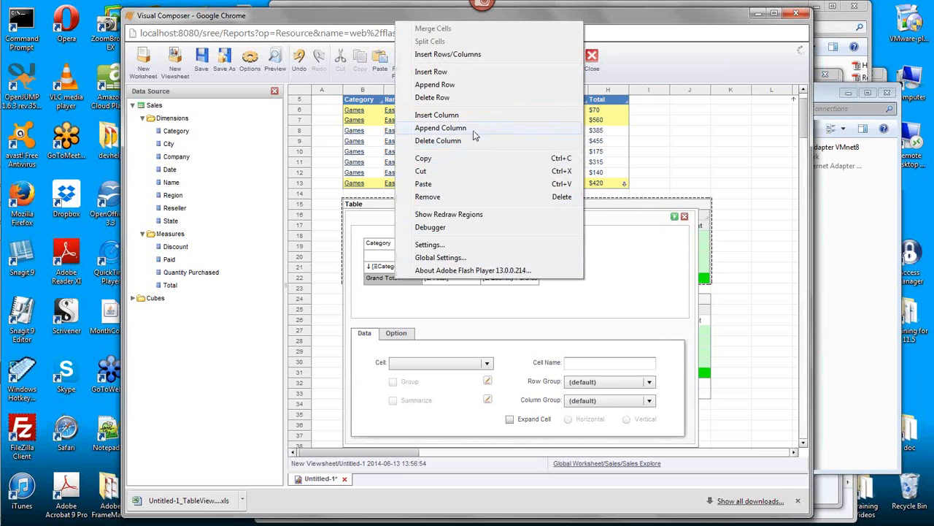
{"action": "left_click", "coordinate": [481, 98]}
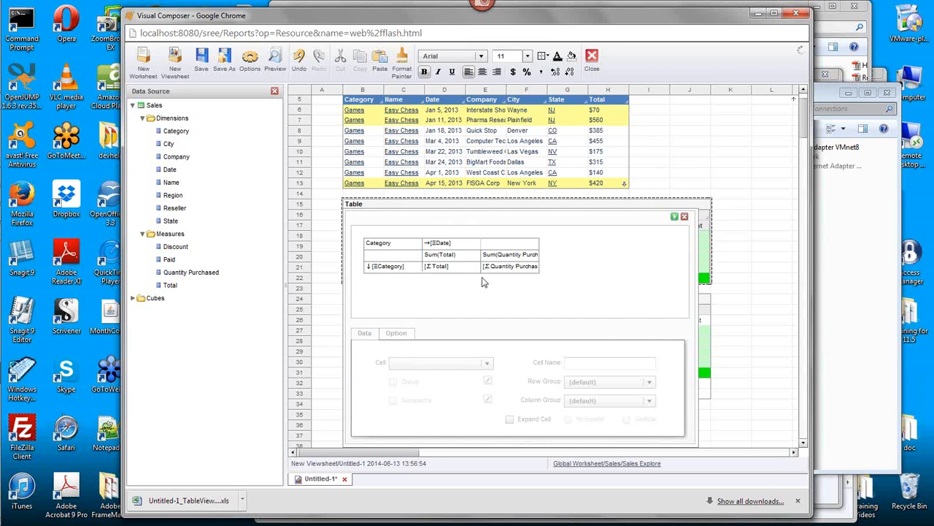
Step: Append a row below the Category row of the freehand table's layout and place the State field in its first cell
{"action": "left_click", "coordinate": [395, 271]}
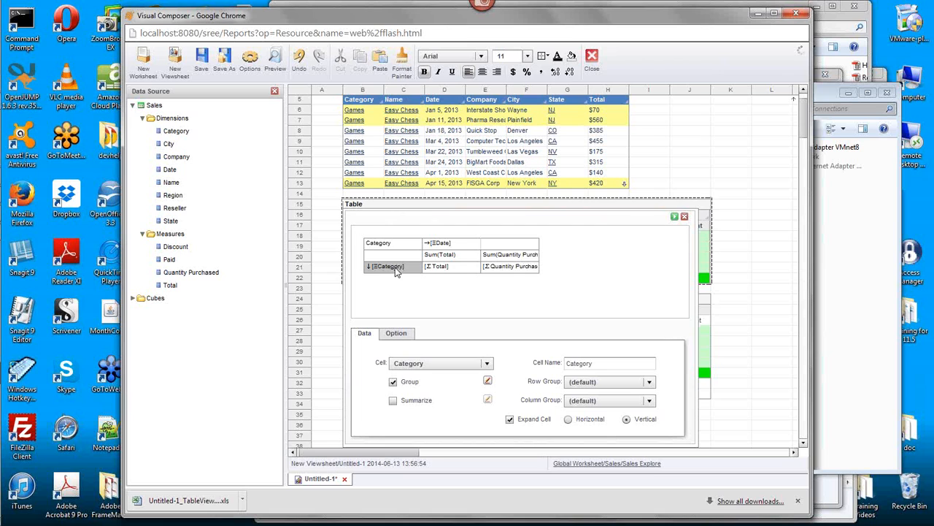
{"action": "right_click", "coordinate": [396, 270]}
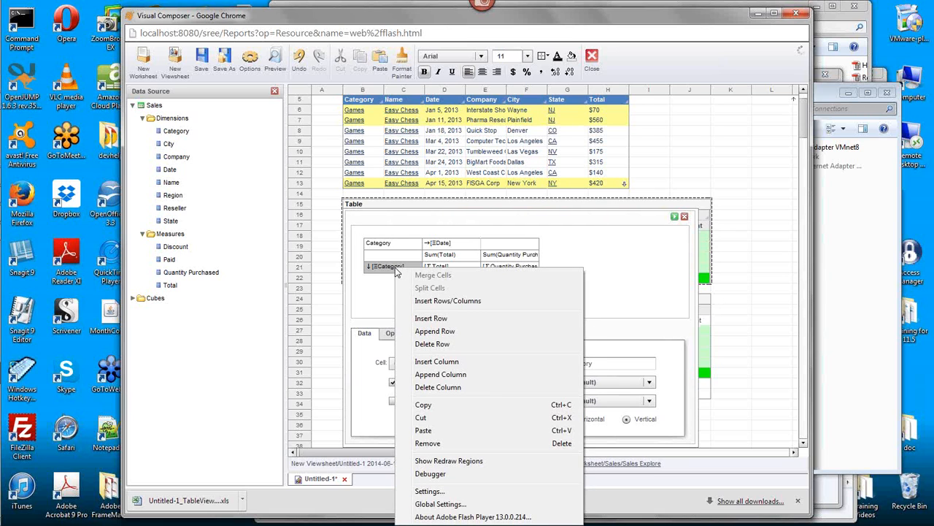
{"action": "left_click", "coordinate": [467, 333]}
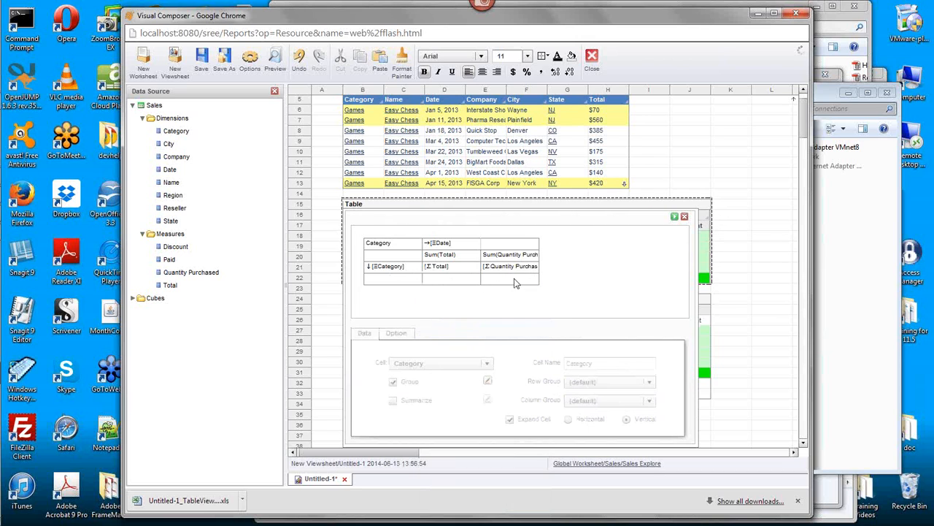
{"action": "left_click", "coordinate": [391, 284]}
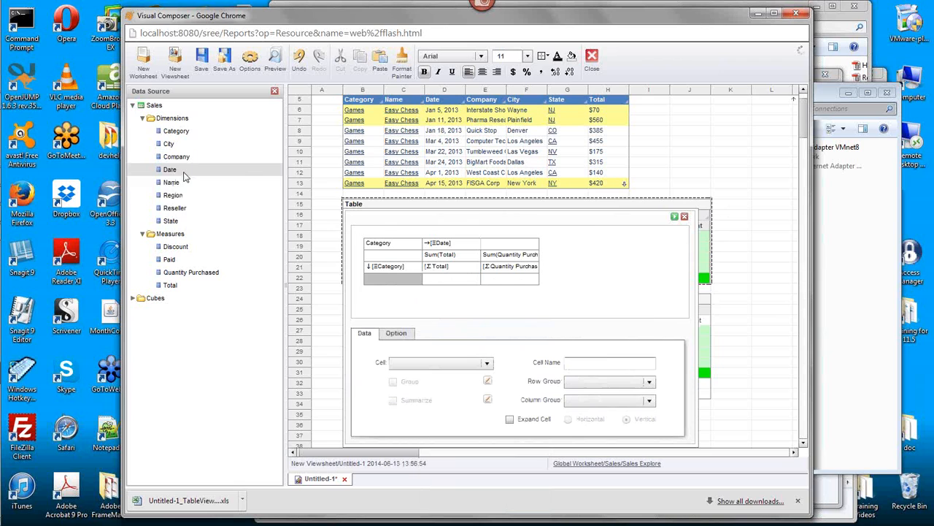
{"action": "left_click_drag", "start_coordinate": [171, 220], "coordinate": [412, 286]}
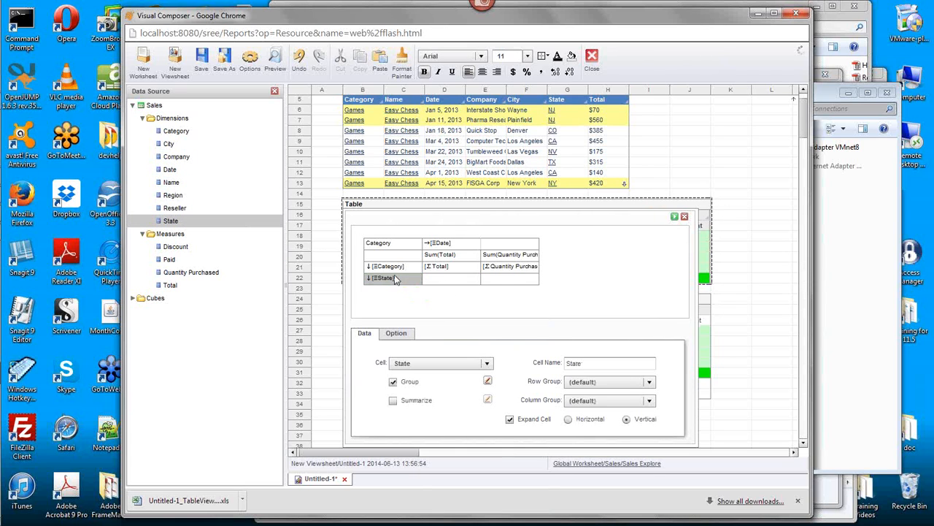
{"action": "left_click", "coordinate": [394, 267]}
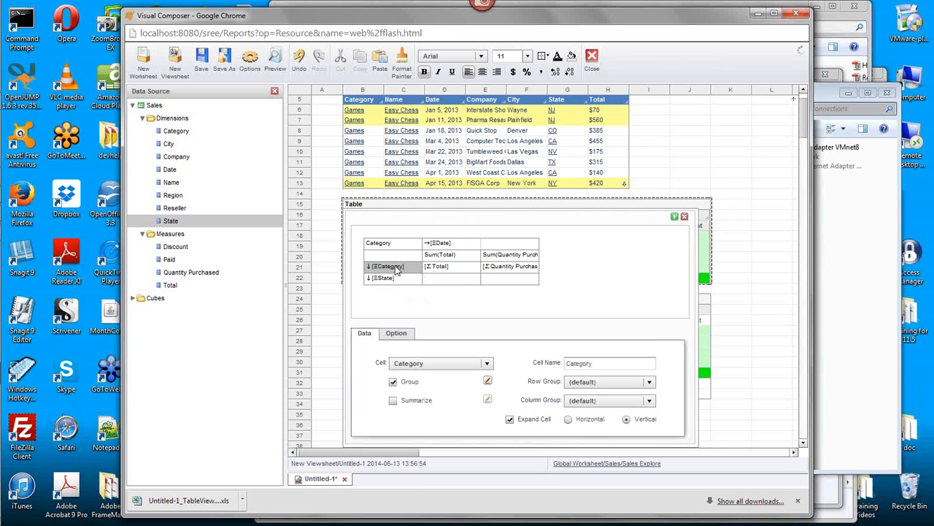
{"action": "left_click", "coordinate": [398, 281]}
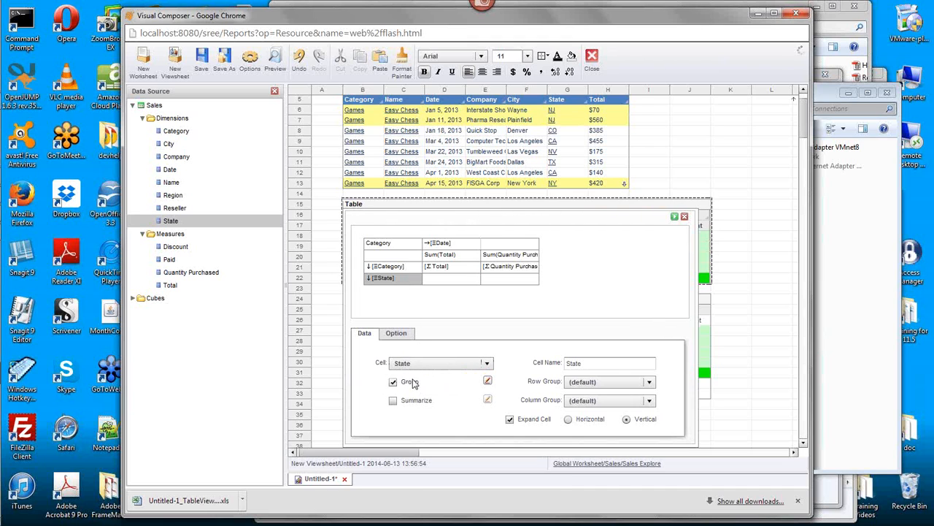
Step: Limit the State group in the freehand table's layout to the top 4 of Sum(Total)
{"action": "left_click", "coordinate": [488, 381]}
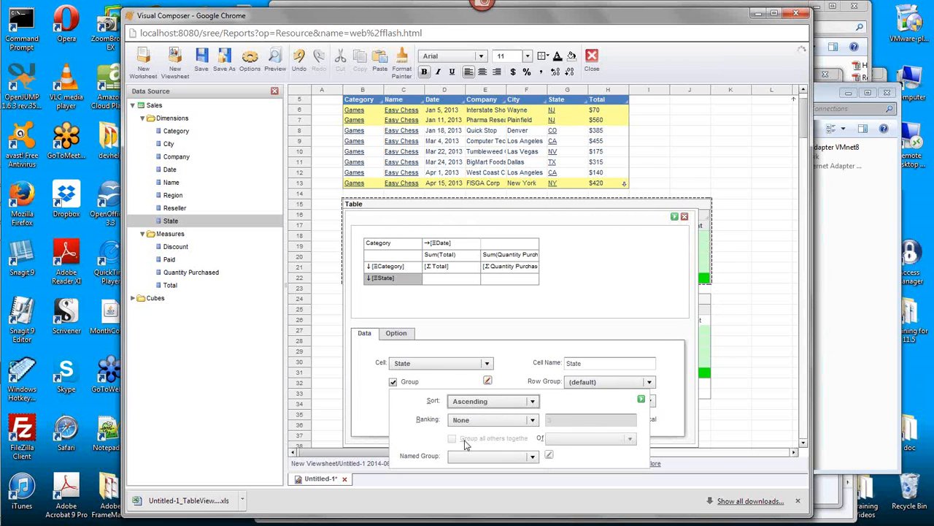
{"action": "left_click", "coordinate": [533, 420]}
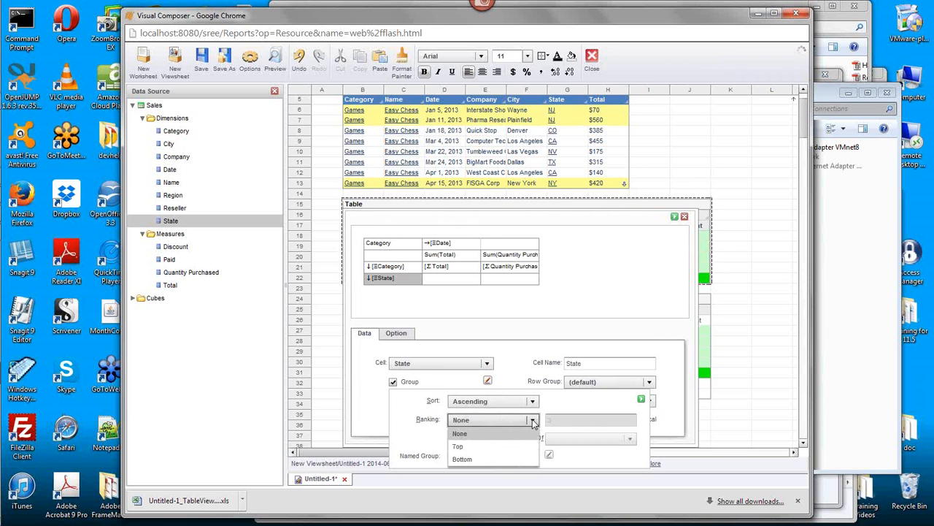
{"action": "left_click", "coordinate": [470, 451]}
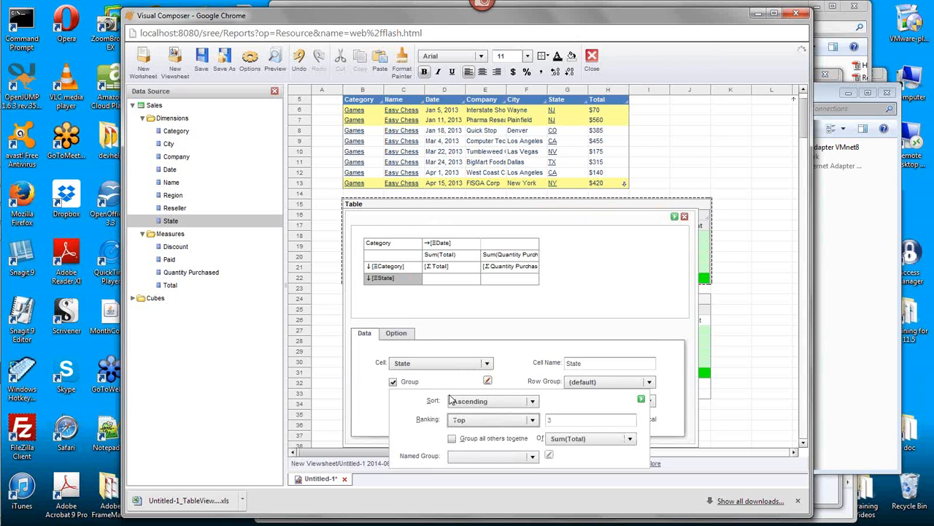
{"action": "left_click", "coordinate": [568, 422]}
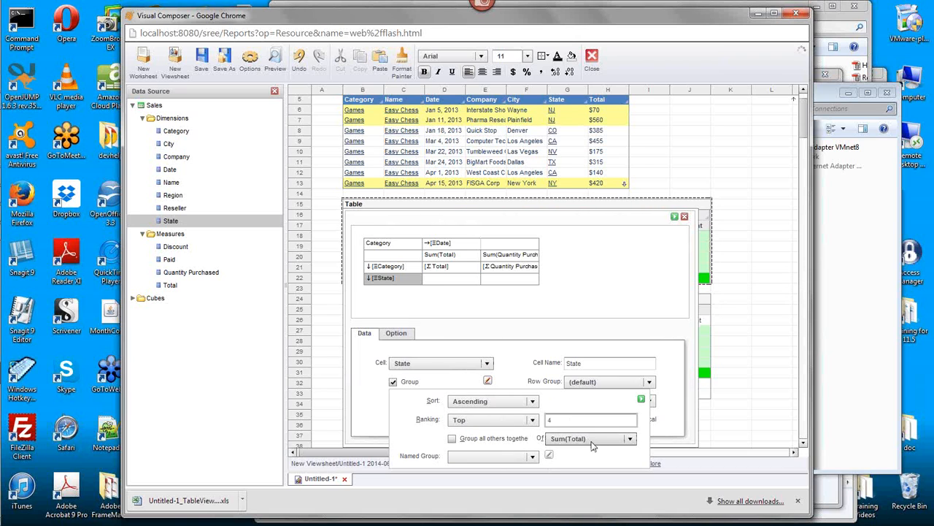
{"action": "left_click", "coordinate": [641, 401]}
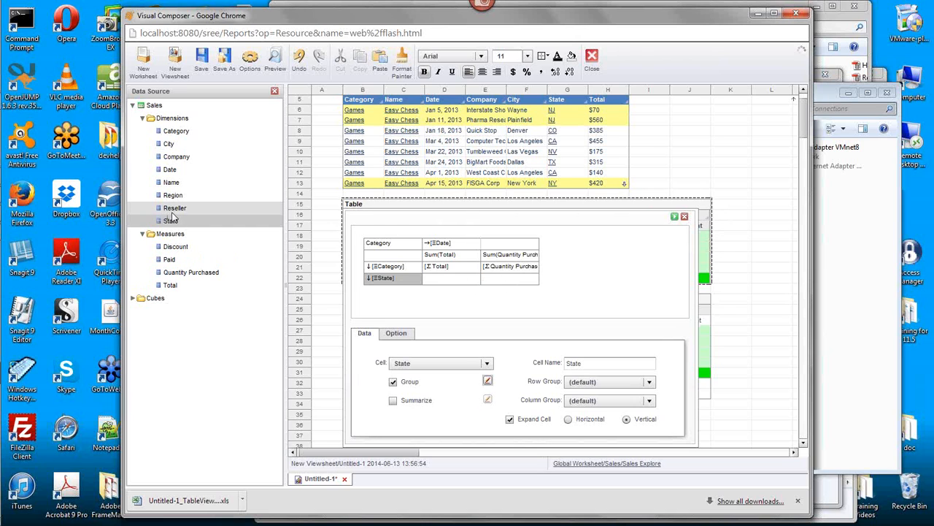
Step: Fill the State row's remaining layout cells with the Total and Quantity Purchased measures and apply the layout
{"action": "left_click_drag", "start_coordinate": [183, 286], "coordinate": [442, 284]}
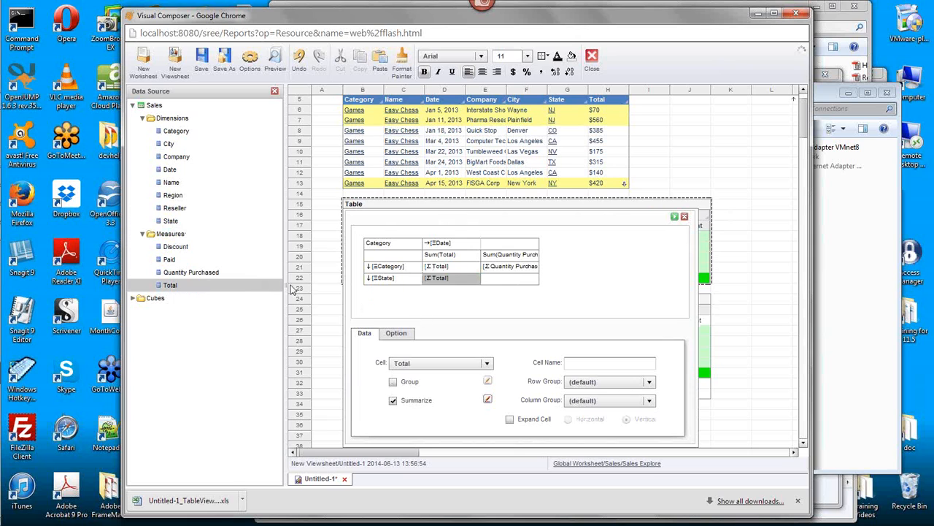
{"action": "left_click", "coordinate": [209, 273]}
{"action": "left_click_drag", "start_coordinate": [213, 273], "coordinate": [511, 277]}
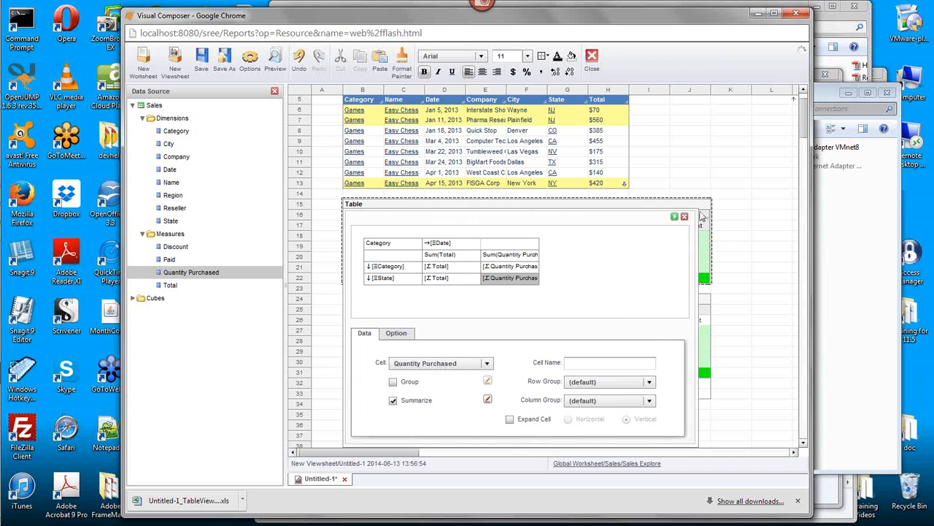
{"action": "left_click", "coordinate": [674, 217]}
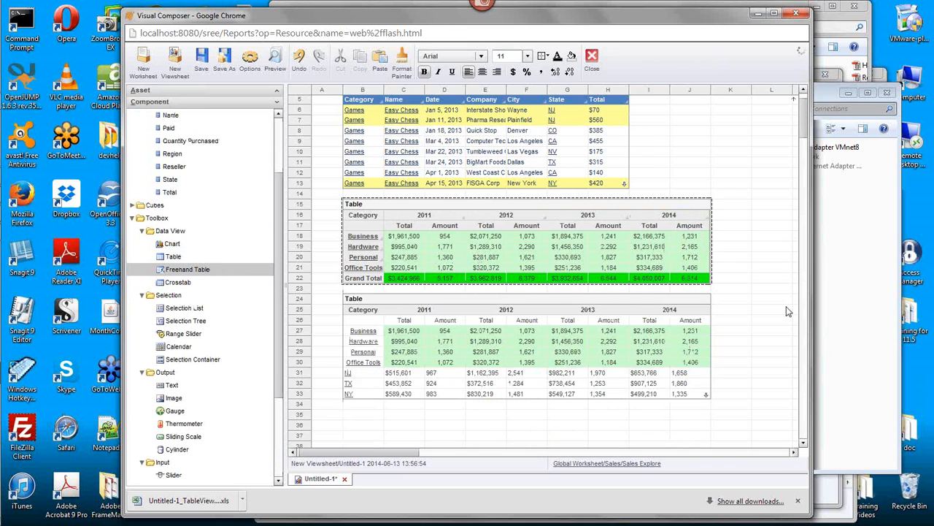
Step: Resize the freehand table's height so it ends just below its last state row, at sheet row 34
{"action": "left_click", "coordinate": [505, 301]}
{"action": "left_click_drag", "start_coordinate": [527, 402], "coordinate": [546, 430]}
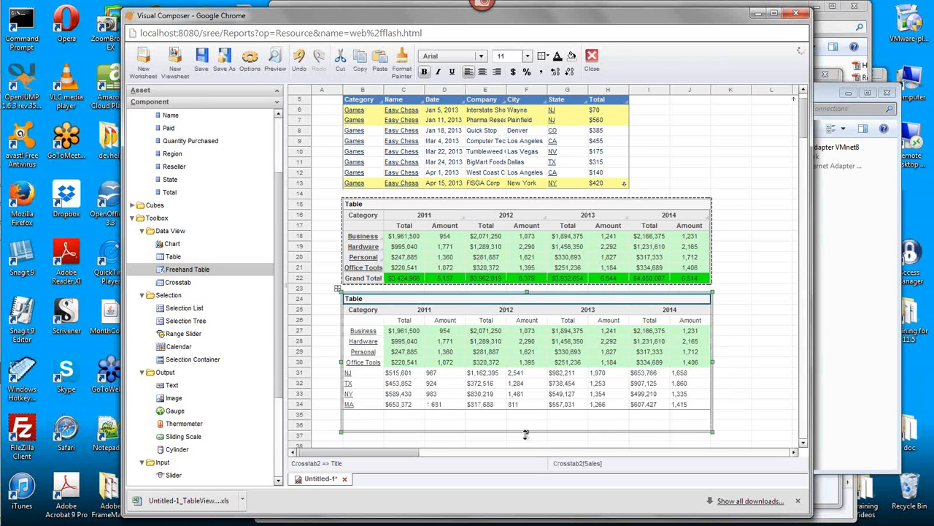
{"action": "left_click_drag", "start_coordinate": [527, 434], "coordinate": [528, 416]}
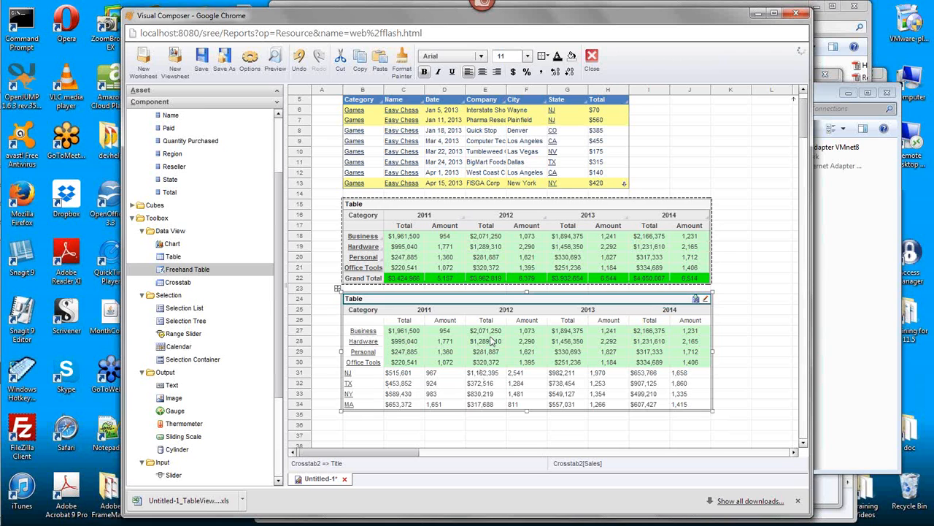
Step: Consult the sample tables in the training PDF and centre-align the state labels in the freehand table
{"action": "mouse_move", "coordinate": [3, 259]}
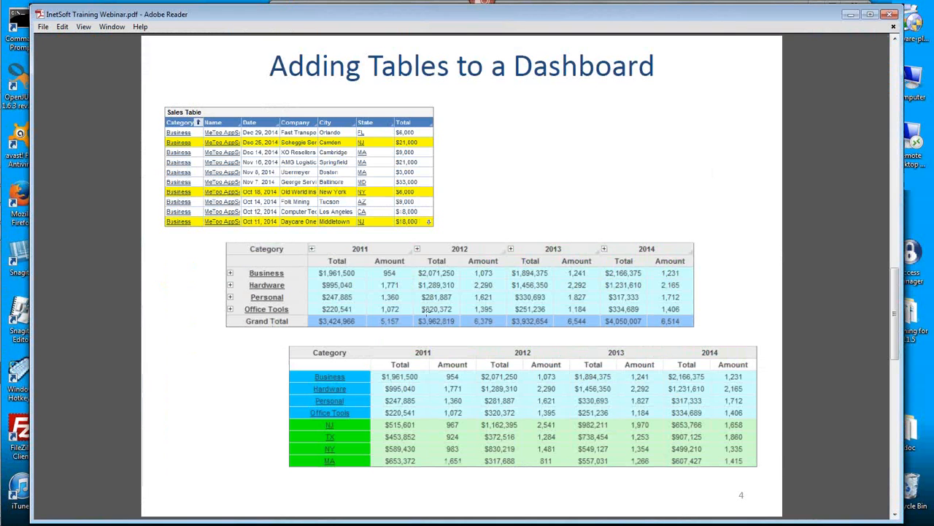
{"action": "mouse_move", "coordinate": [491, 435]}
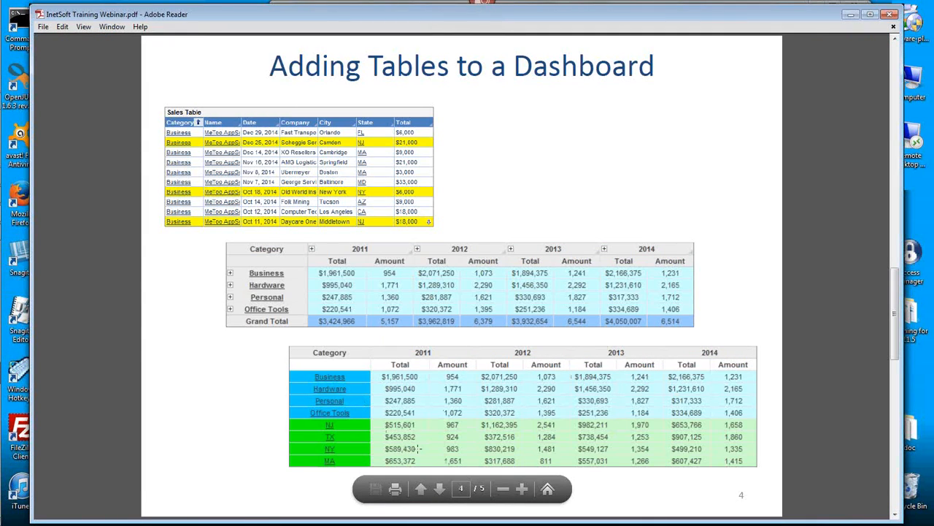
{"action": "left_click", "coordinate": [852, 15]}
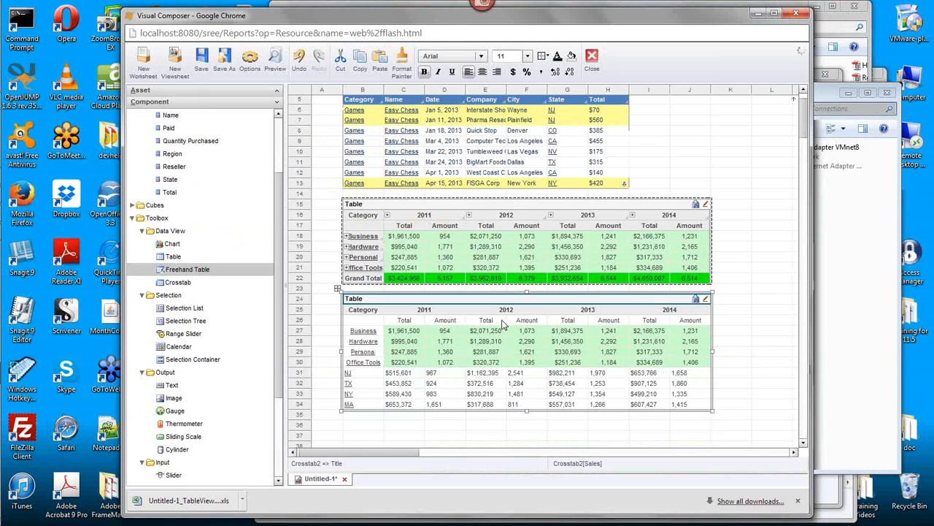
{"action": "left_click", "coordinate": [379, 342]}
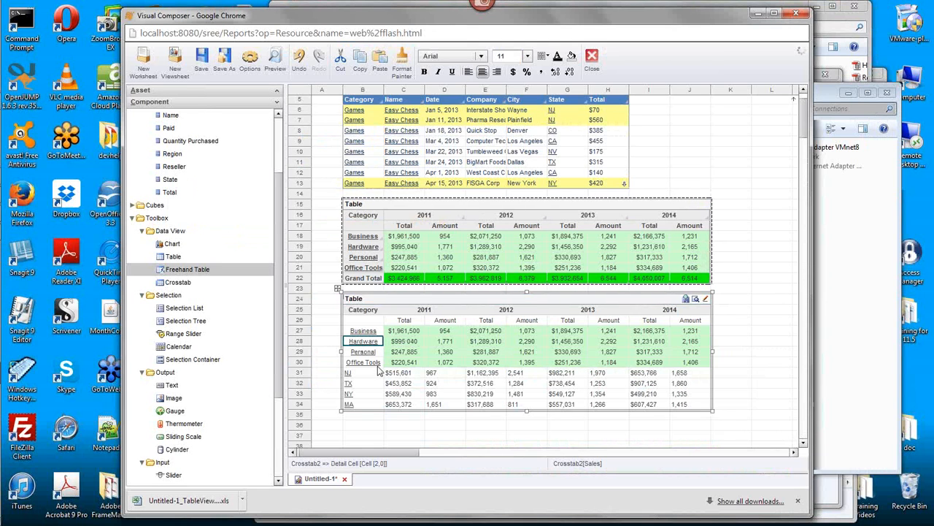
{"action": "left_click", "coordinate": [375, 372]}
{"action": "left_click", "coordinate": [484, 73]}
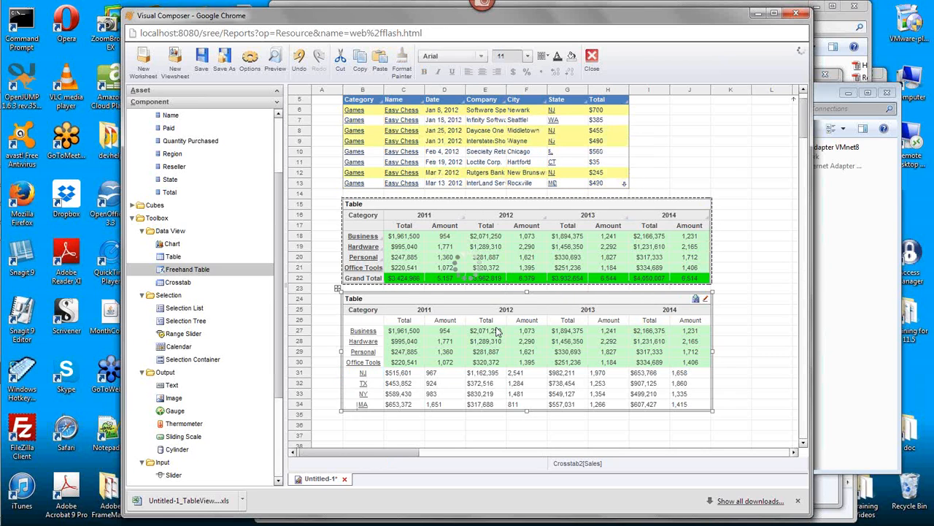
Step: Make the Total and Amount column headers of the freehand table bold
{"action": "left_click", "coordinate": [405, 321]}
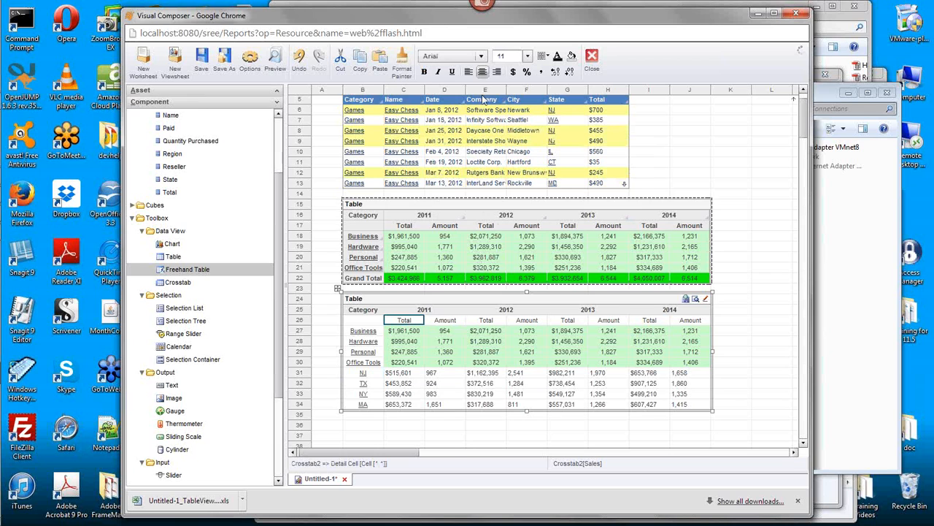
{"action": "left_click", "coordinate": [425, 73]}
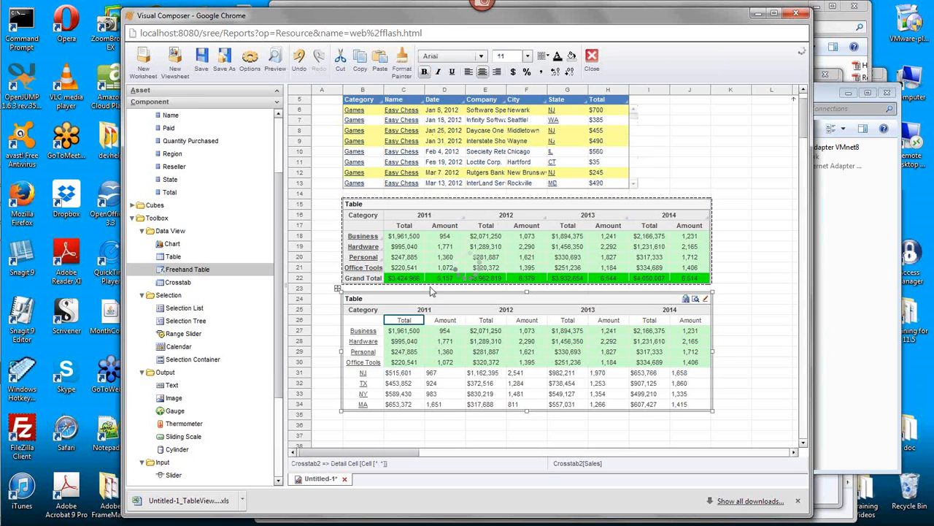
{"action": "left_click", "coordinate": [442, 324]}
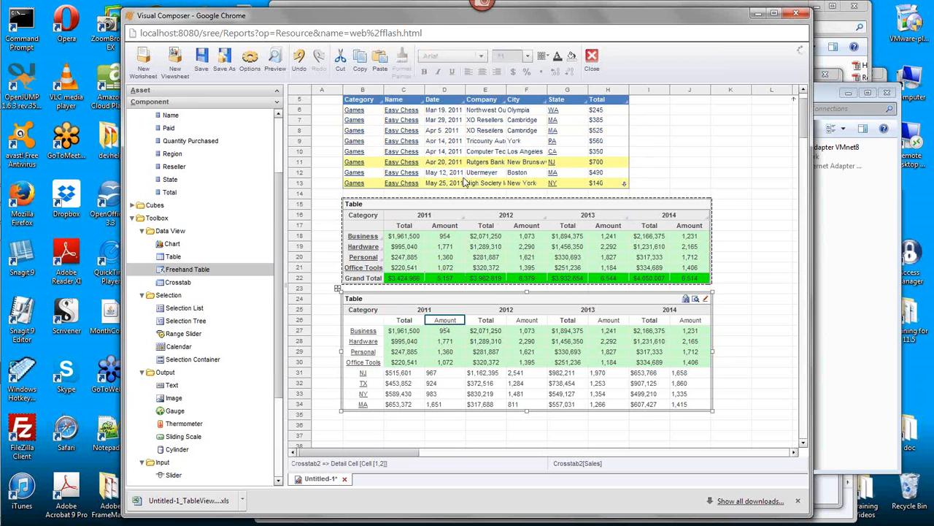
{"action": "left_click", "coordinate": [425, 73]}
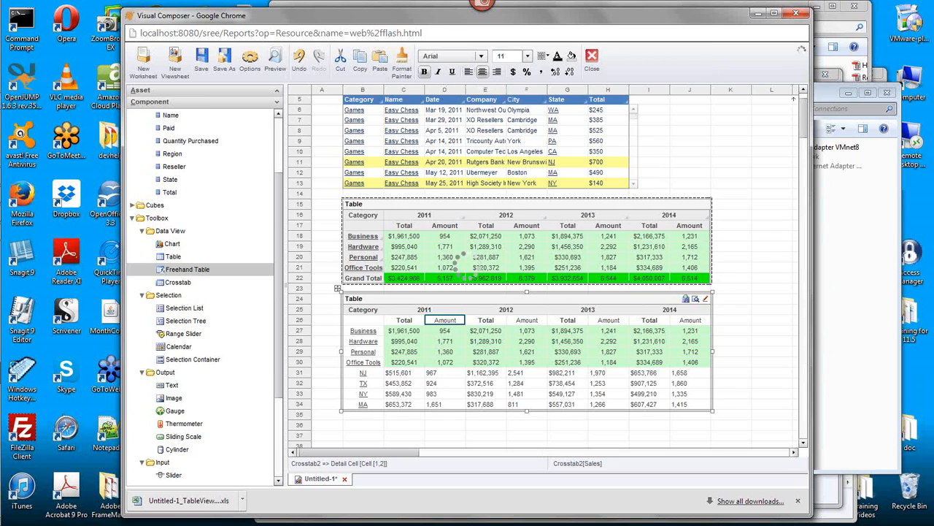
Step: Fill the freehand table's category label cells with bright green and its state label cells with sky blue
{"action": "left_click", "coordinate": [380, 344]}
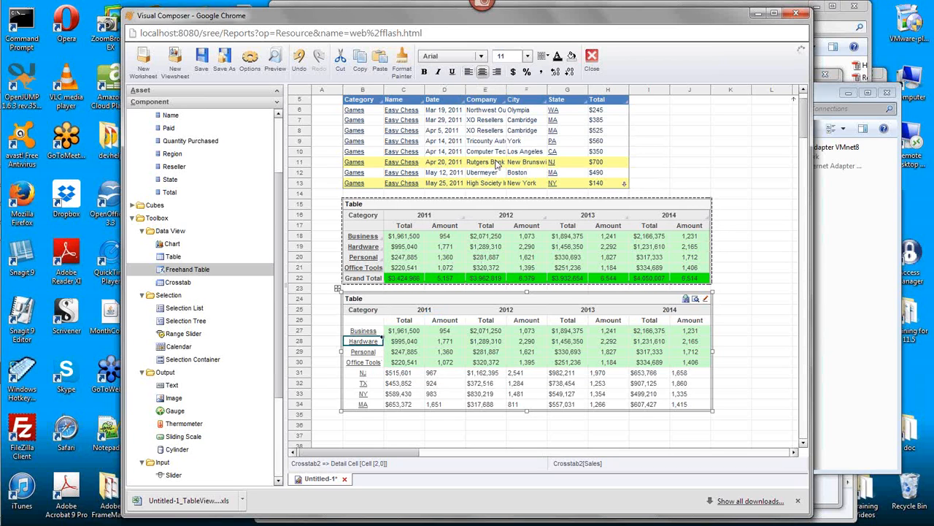
{"action": "left_click", "coordinate": [572, 56]}
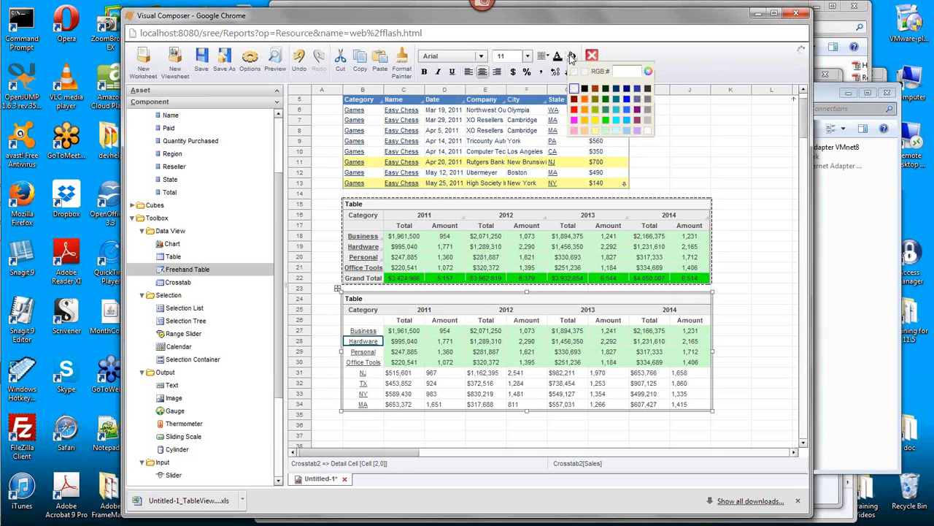
{"action": "left_click", "coordinate": [613, 122]}
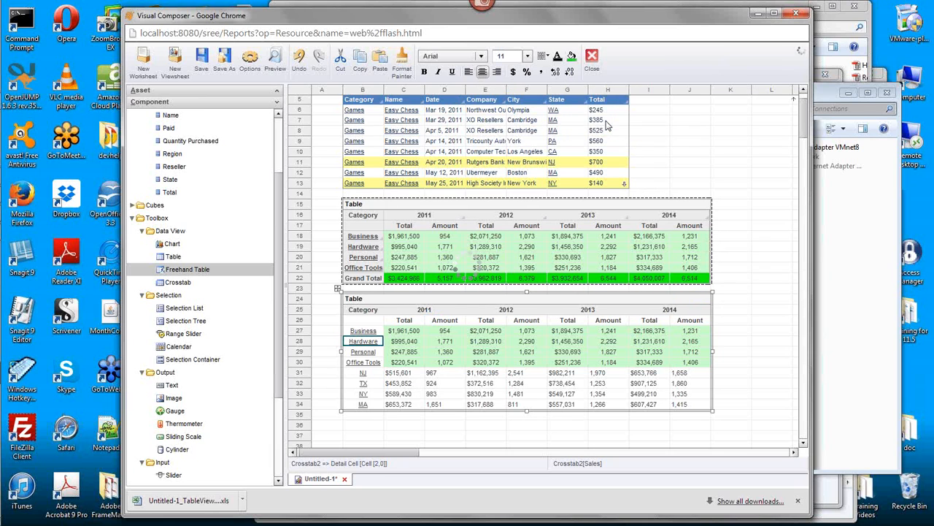
{"action": "left_click", "coordinate": [377, 394]}
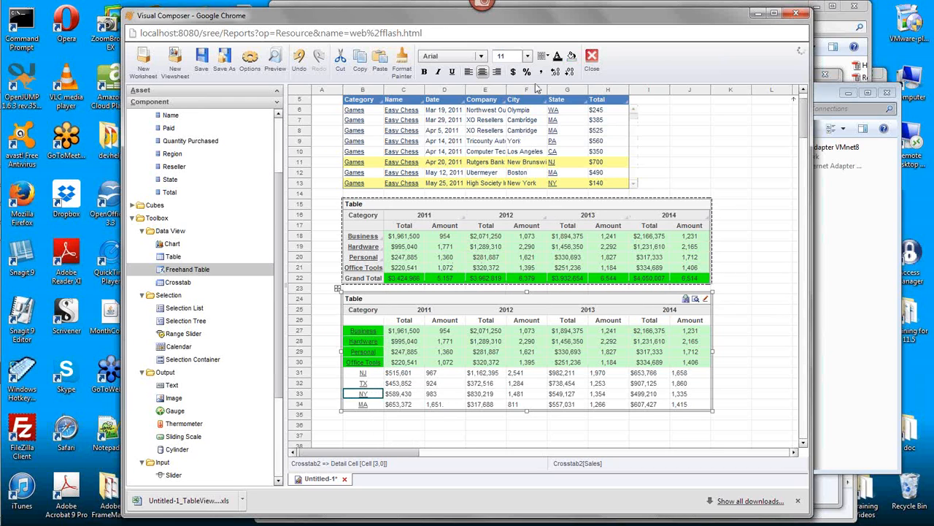
{"action": "left_click", "coordinate": [572, 57]}
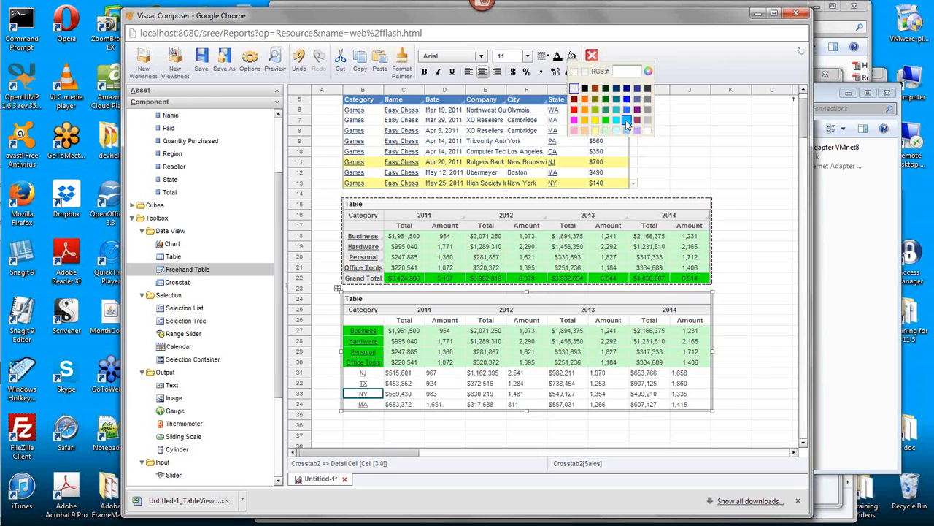
{"action": "left_click", "coordinate": [626, 120]}
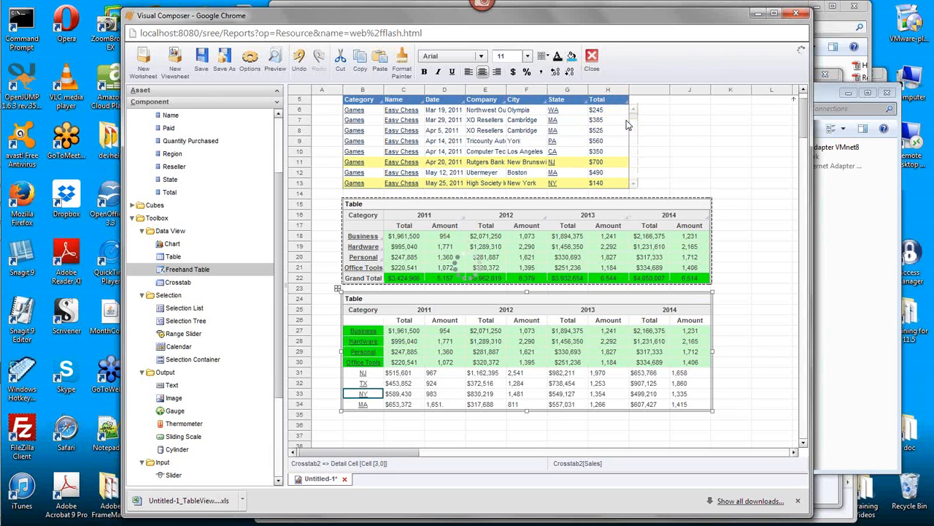
Step: Fill the Total and Amount value cells of the freehand table's state rows with light cyan
{"action": "left_click", "coordinate": [406, 375]}
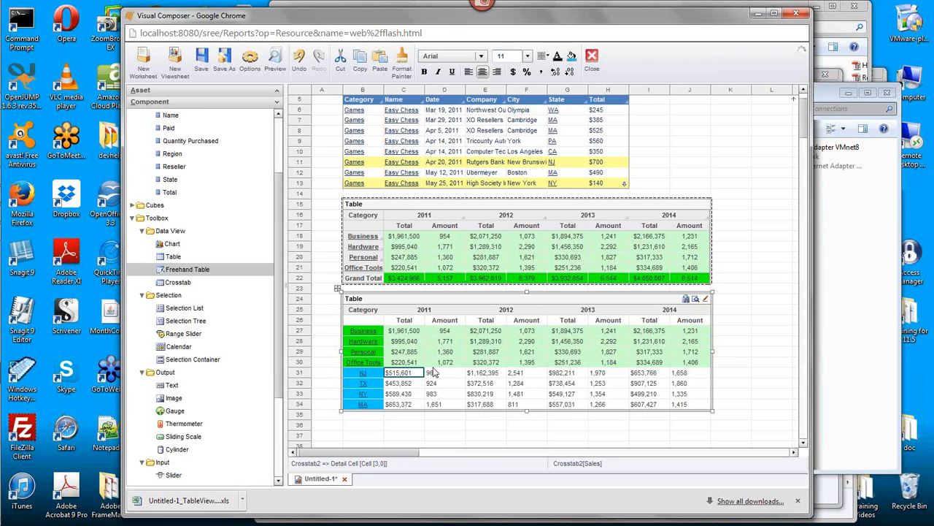
{"action": "left_click", "coordinate": [573, 58]}
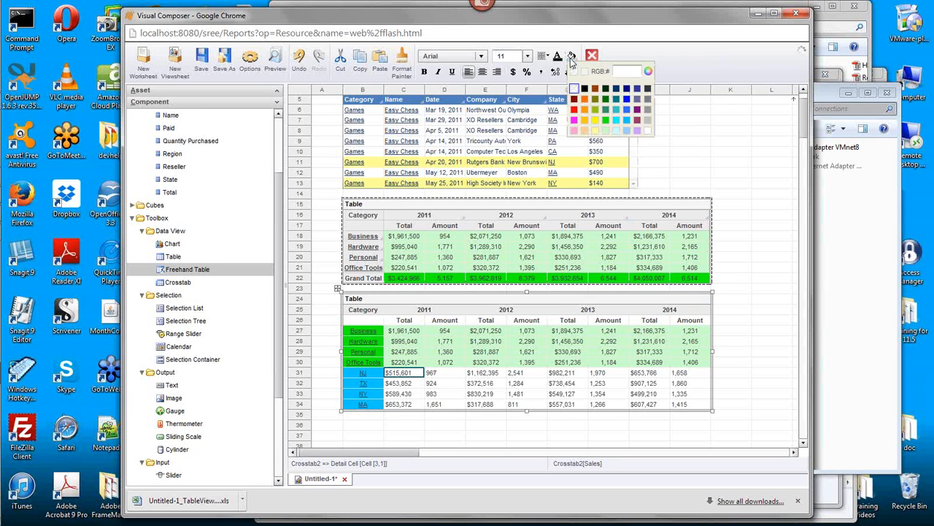
{"action": "left_click", "coordinate": [614, 129]}
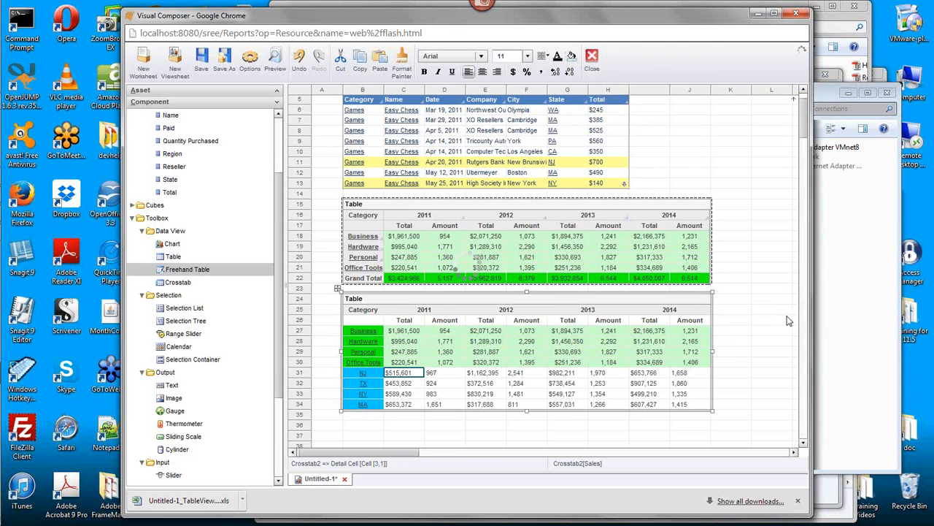
{"action": "left_click", "coordinate": [445, 385]}
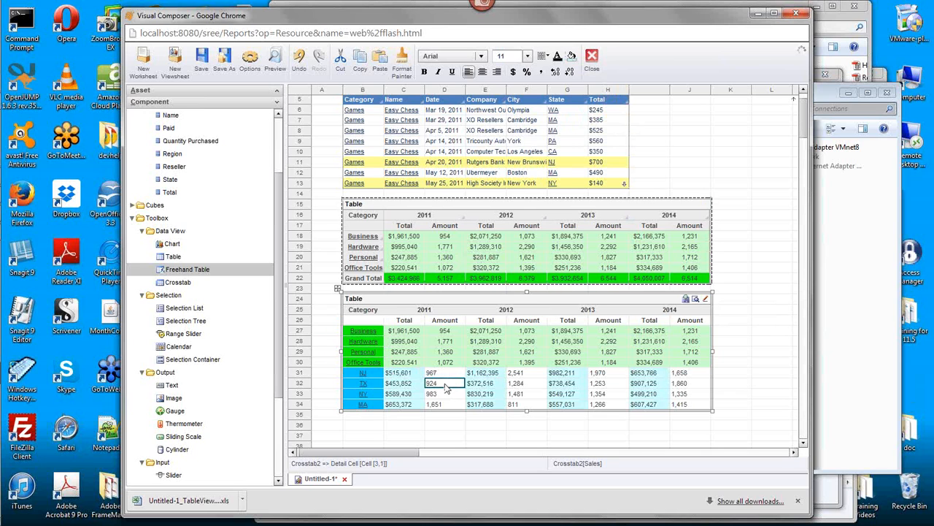
{"action": "left_click", "coordinate": [572, 58]}
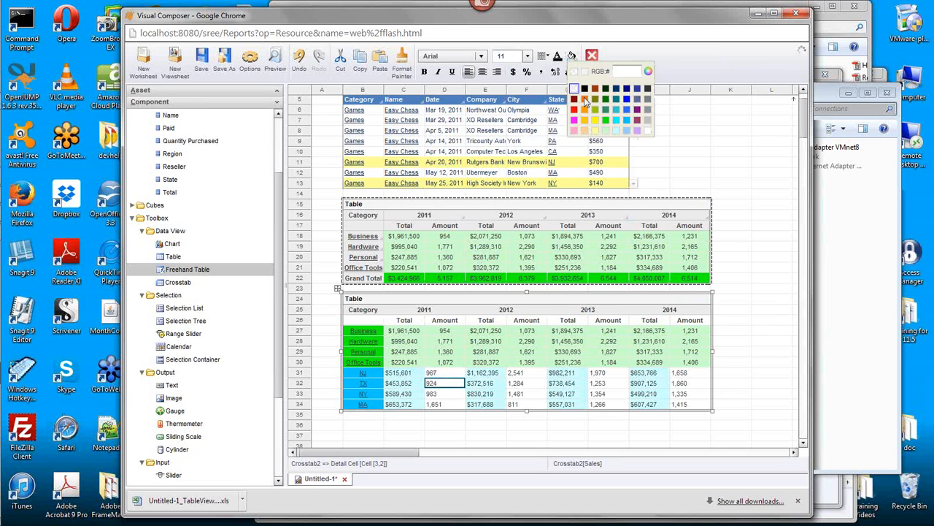
{"action": "left_click", "coordinate": [617, 132]}
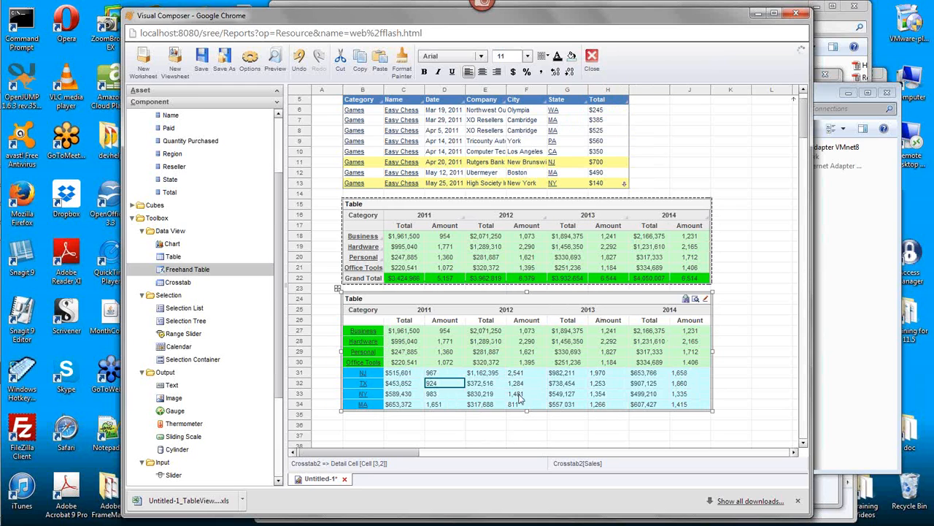
Step: Change the freehand table's title to "Top 4 Categories and States"
{"action": "double_click", "coordinate": [368, 301]}
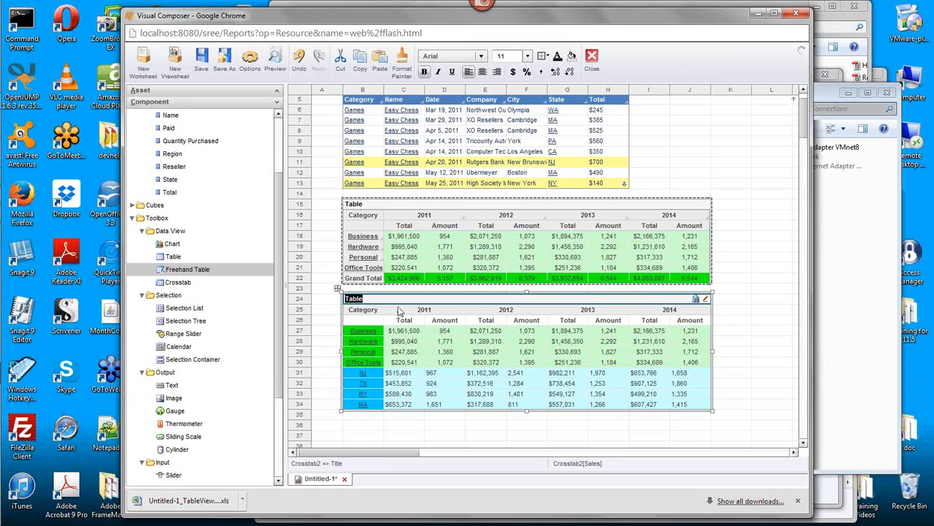
{"action": "type", "text": "Ts"}
{"action": "left_click", "coordinate": [745, 374]}
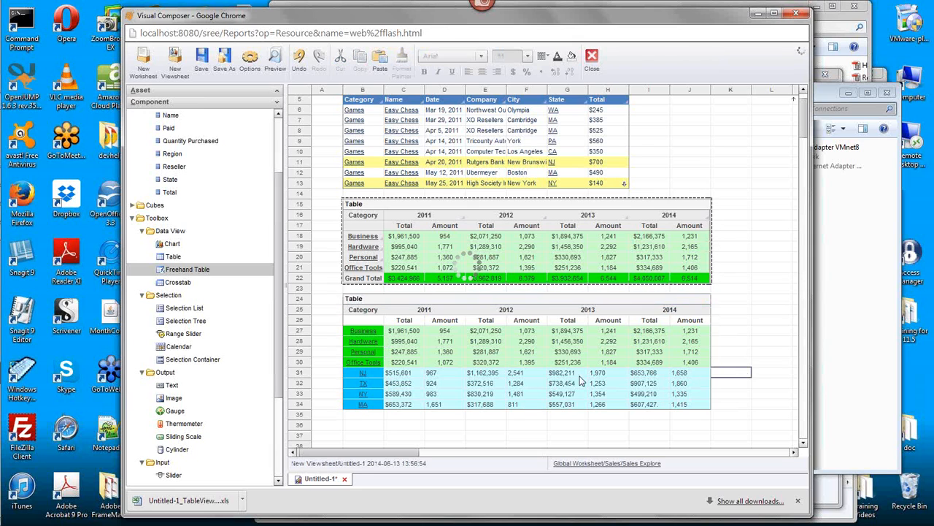
Step: Give the Total value cells of the freehand table's category rows a thick solid black bottom border
{"action": "left_click", "coordinate": [485, 364]}
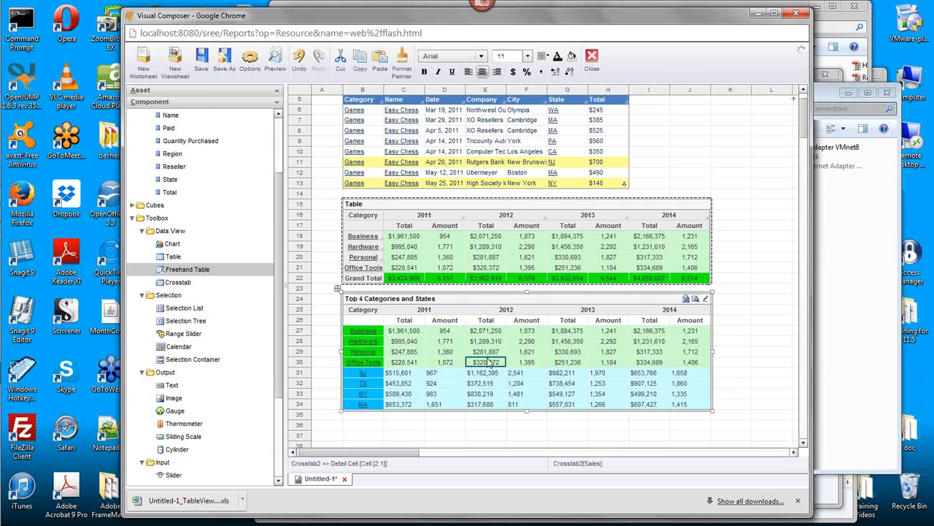
{"action": "right_click", "coordinate": [487, 364]}
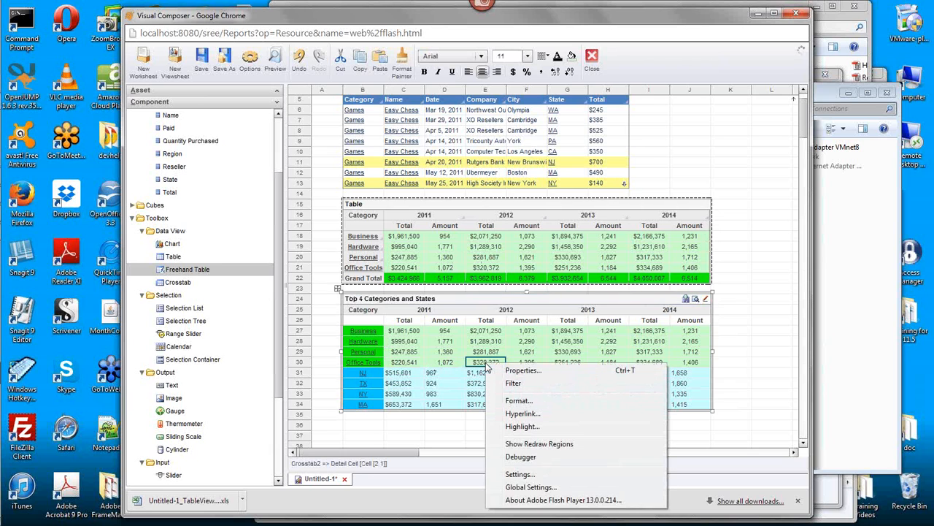
{"action": "left_click", "coordinate": [524, 400]}
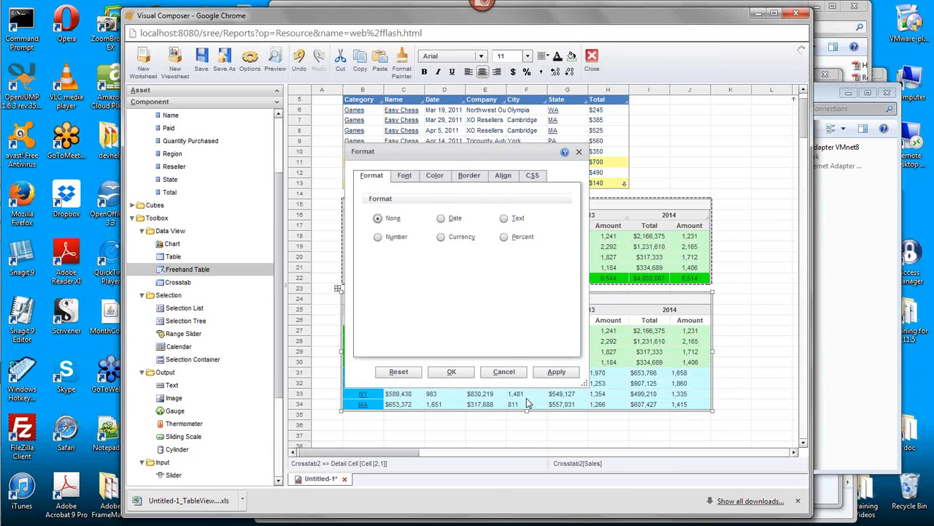
{"action": "left_click", "coordinate": [469, 176]}
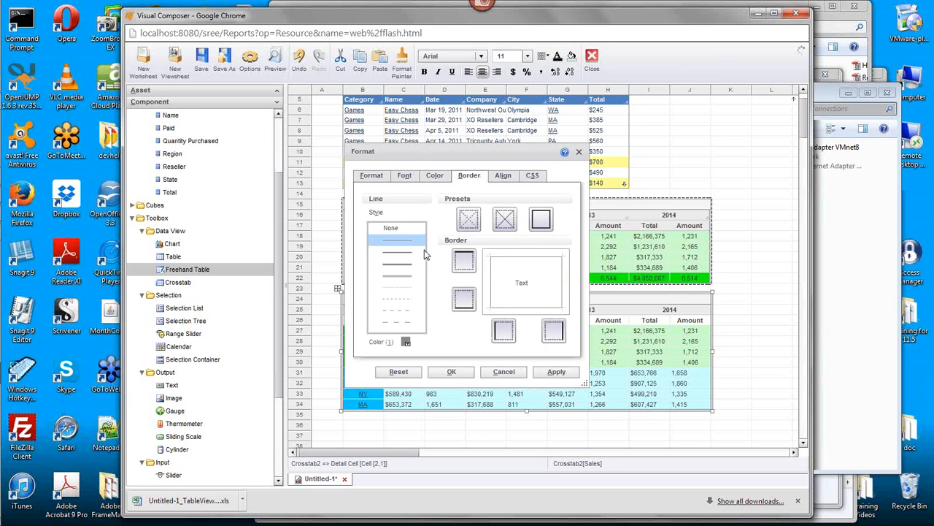
{"action": "left_click", "coordinate": [410, 266]}
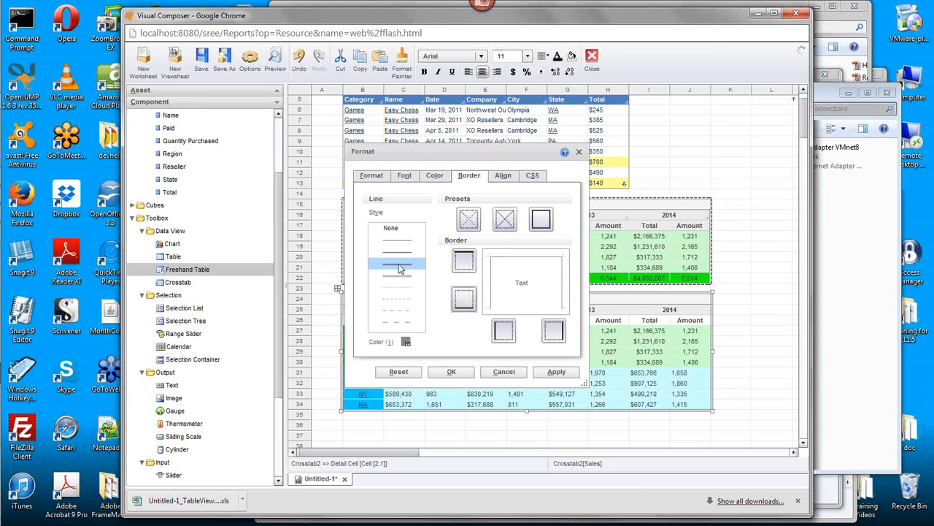
{"action": "left_click", "coordinate": [407, 342]}
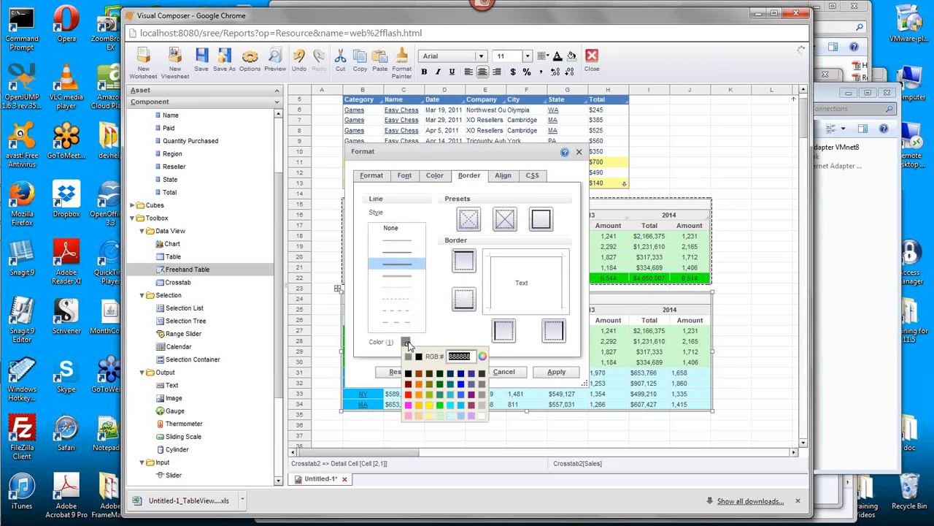
{"action": "left_click", "coordinate": [419, 357]}
{"action": "left_click", "coordinate": [464, 301]}
{"action": "left_click", "coordinate": [444, 371]}
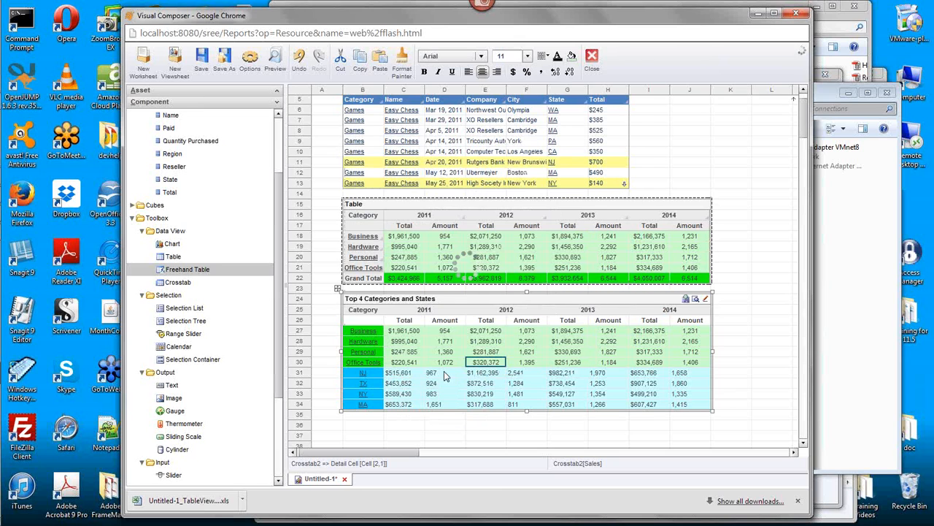
Step: Give the Amount value cells of the freehand table's category rows a thick solid black bottom border
{"action": "left_click", "coordinate": [447, 363]}
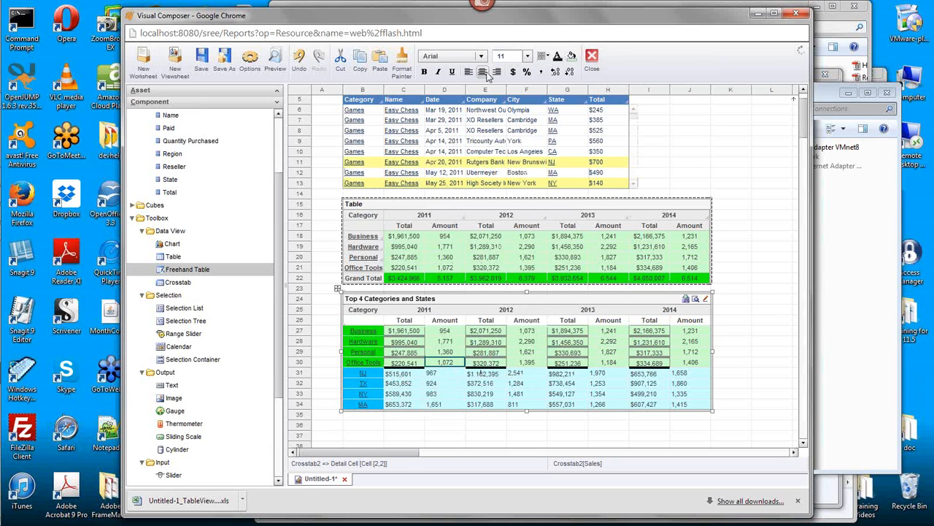
{"action": "right_click", "coordinate": [442, 363]}
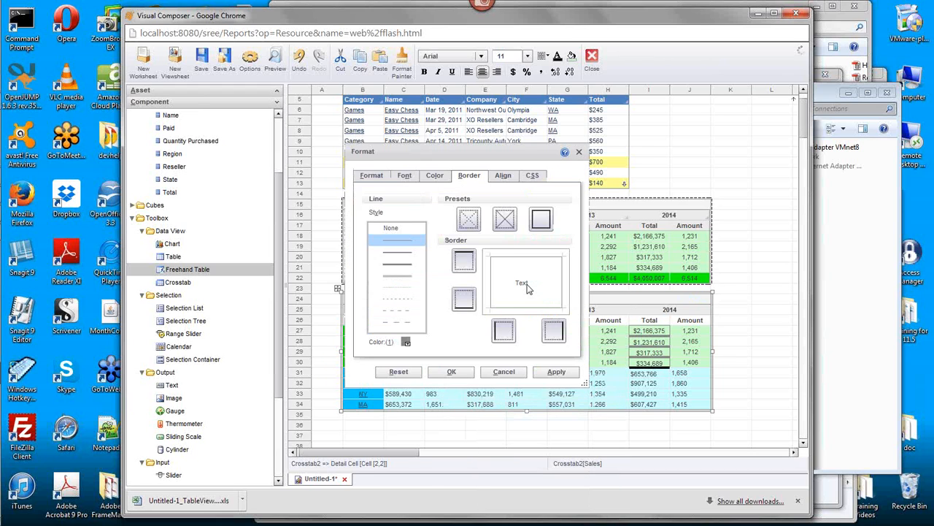
{"action": "left_click", "coordinate": [397, 264]}
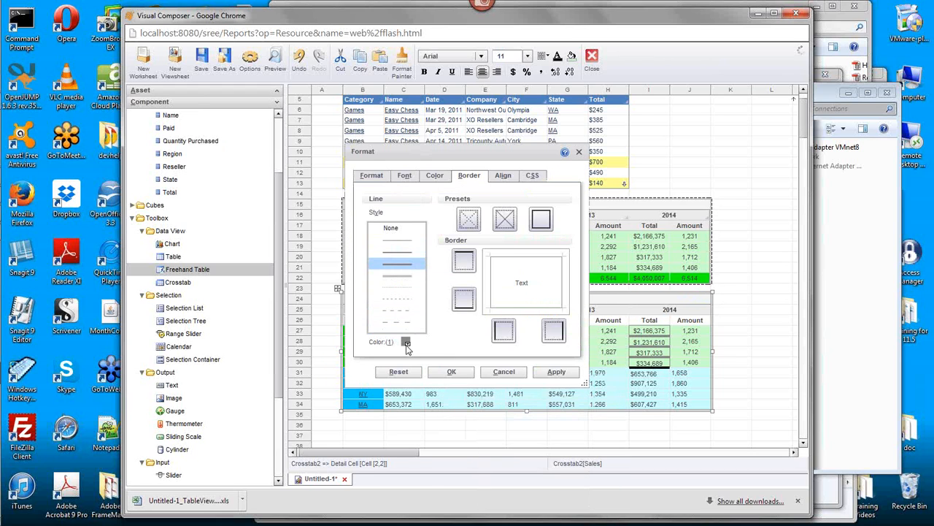
{"action": "left_click", "coordinate": [406, 341]}
{"action": "left_click", "coordinate": [407, 373]}
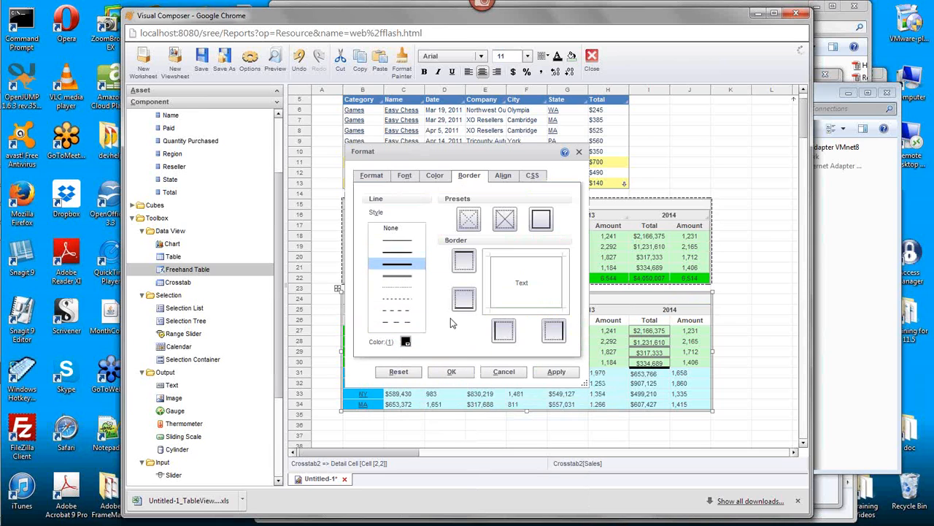
{"action": "left_click", "coordinate": [471, 305]}
{"action": "left_click", "coordinate": [451, 372]}
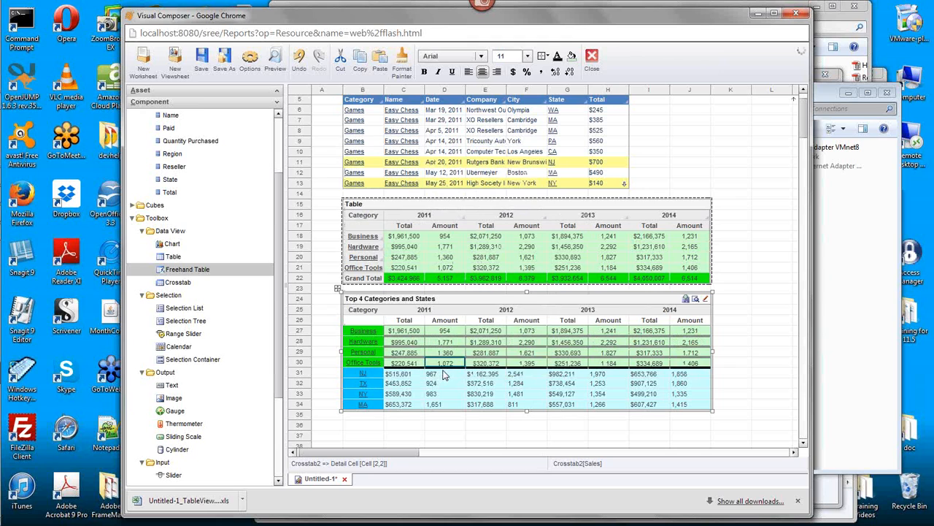
Step: Give the freehand table's category label cells the same thick solid black bottom border
{"action": "left_click", "coordinate": [378, 363]}
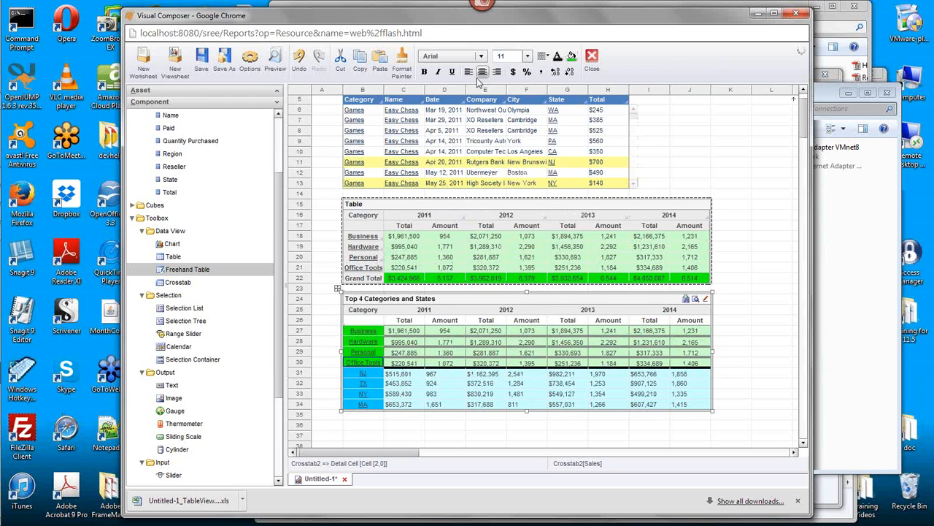
{"action": "right_click", "coordinate": [380, 365]}
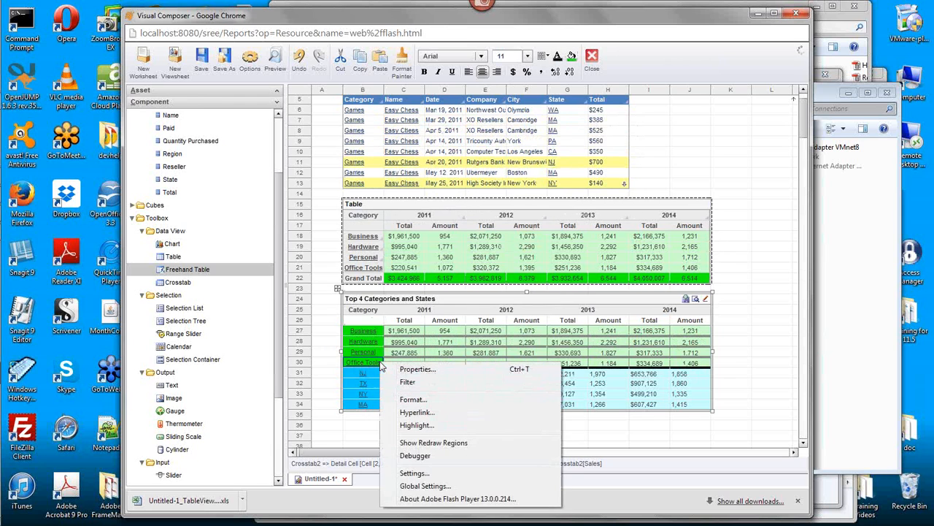
{"action": "left_click", "coordinate": [430, 398]}
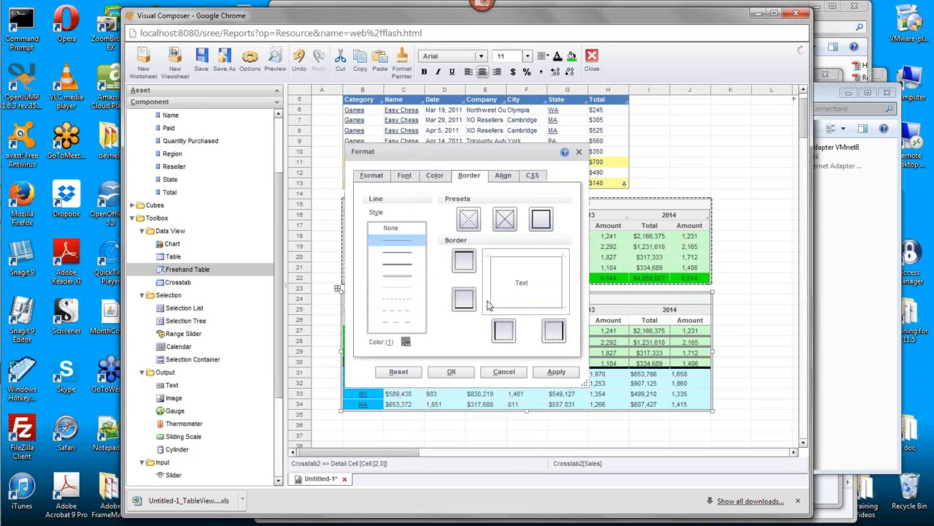
{"action": "left_click", "coordinate": [408, 264]}
{"action": "left_click", "coordinate": [406, 343]}
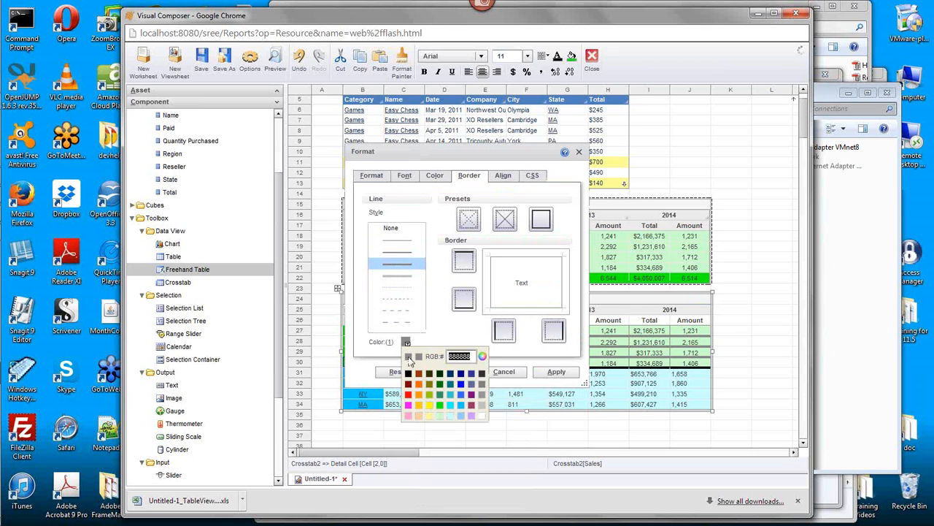
{"action": "left_click", "coordinate": [407, 377]}
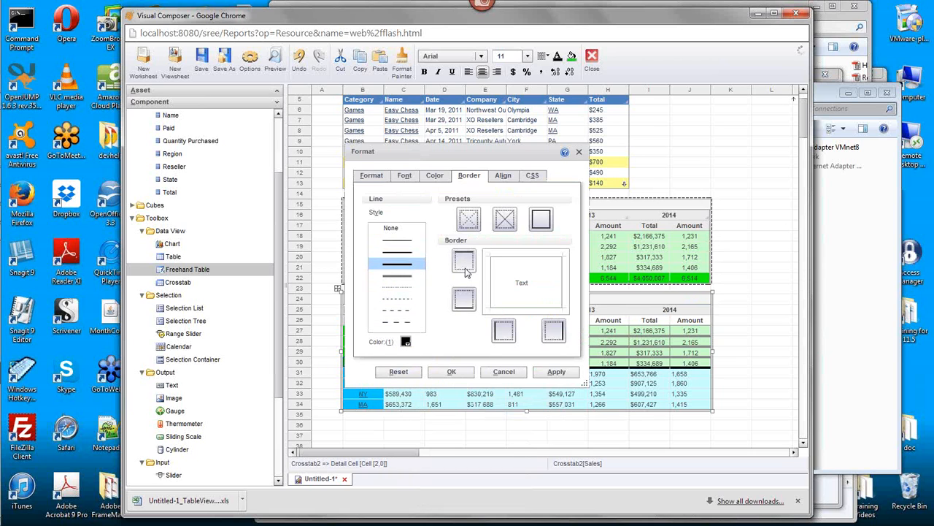
{"action": "left_click", "coordinate": [451, 373]}
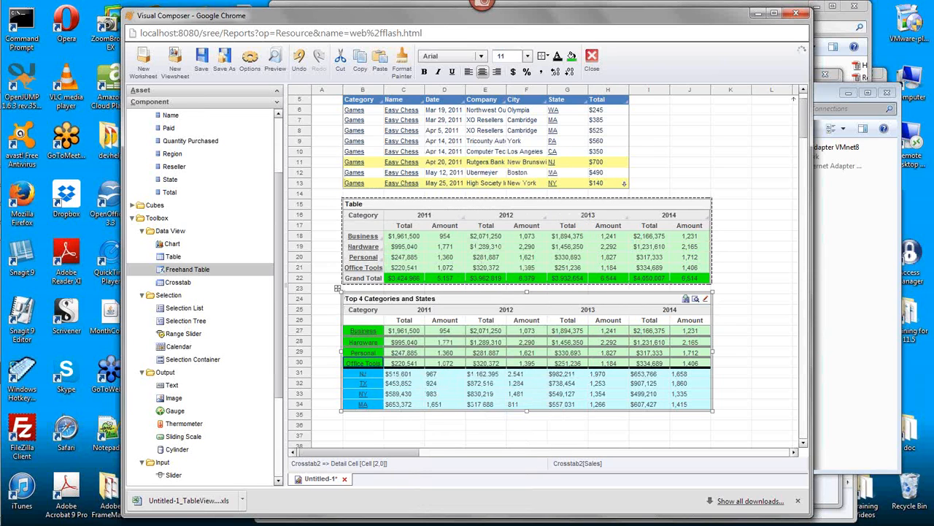
{"action": "left_click", "coordinate": [752, 319]}
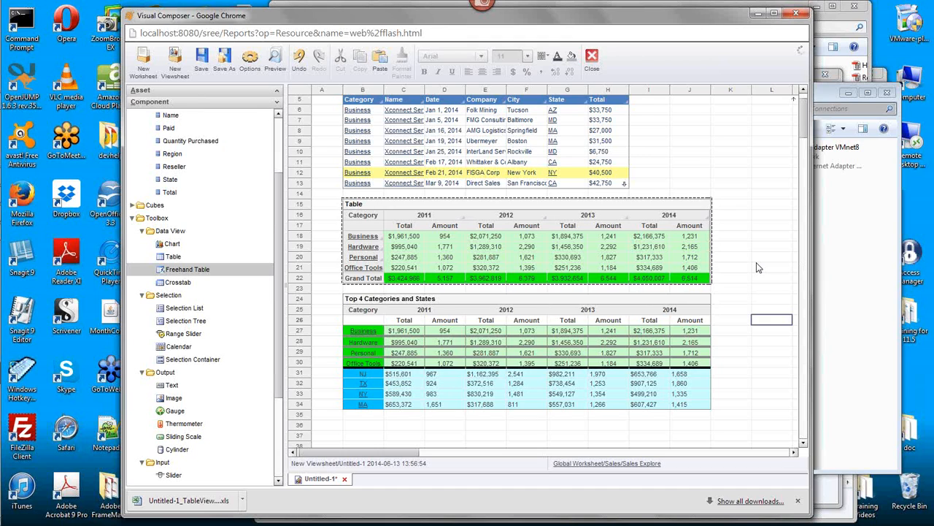
{"action": "left_click", "coordinate": [926, 43]}
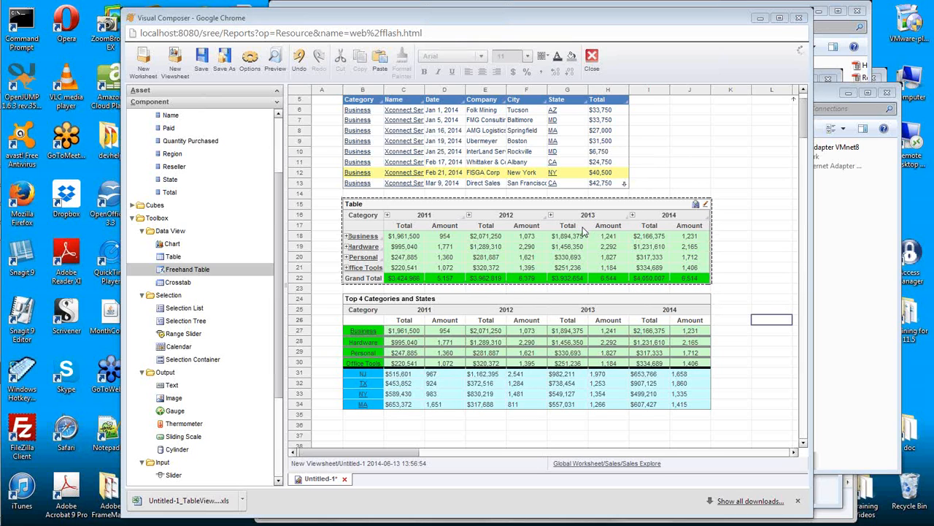
Step: Move the freehand table down to start at row 37 and the crosstab down to start at row 27
{"action": "left_click", "coordinate": [490, 302]}
{"action": "left_click_drag", "start_coordinate": [489, 300], "coordinate": [486, 435]}
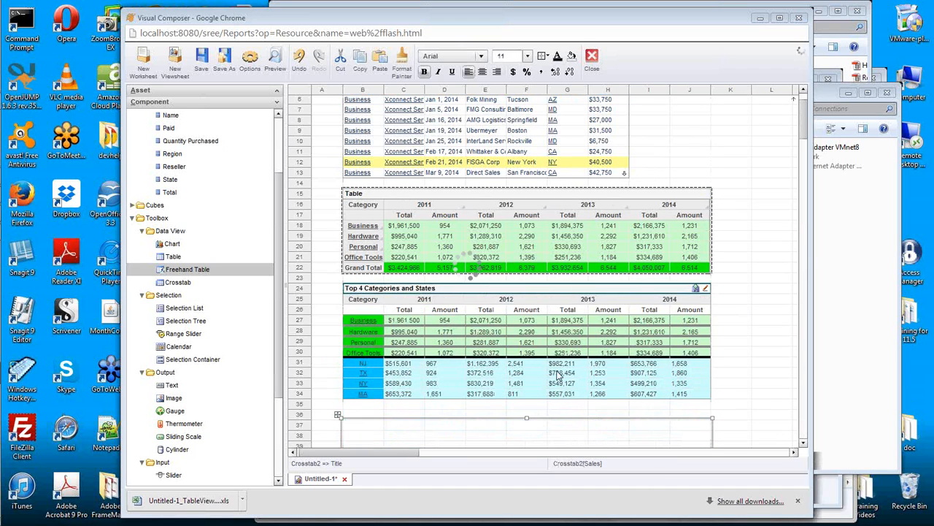
{"action": "left_click", "coordinate": [482, 195]}
{"action": "left_click_drag", "start_coordinate": [482, 194], "coordinate": [503, 321]}
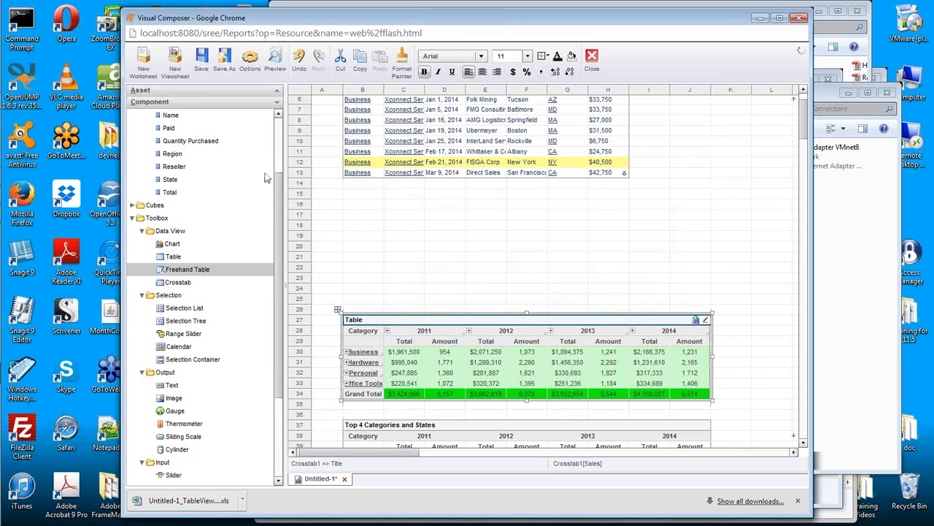
Step: Insert a table at cell B16 with Category, Company, Reseller and Region columns, and extend it down to row 24
{"action": "scroll", "coordinate": [278, 151], "scroll_direction": "up", "scroll_amount": 3}
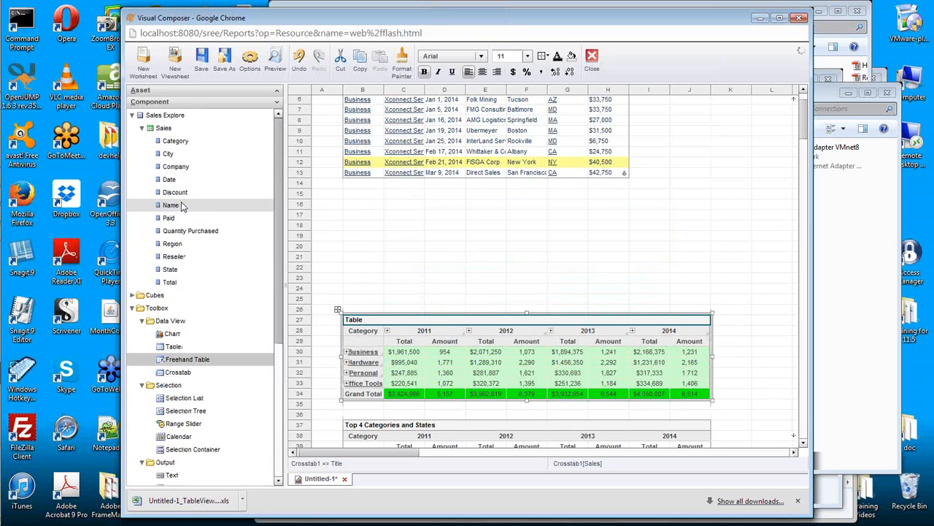
{"action": "left_click_drag", "start_coordinate": [174, 207], "coordinate": [213, 215]}
{"action": "left_click_drag", "start_coordinate": [178, 353], "coordinate": [365, 205]}
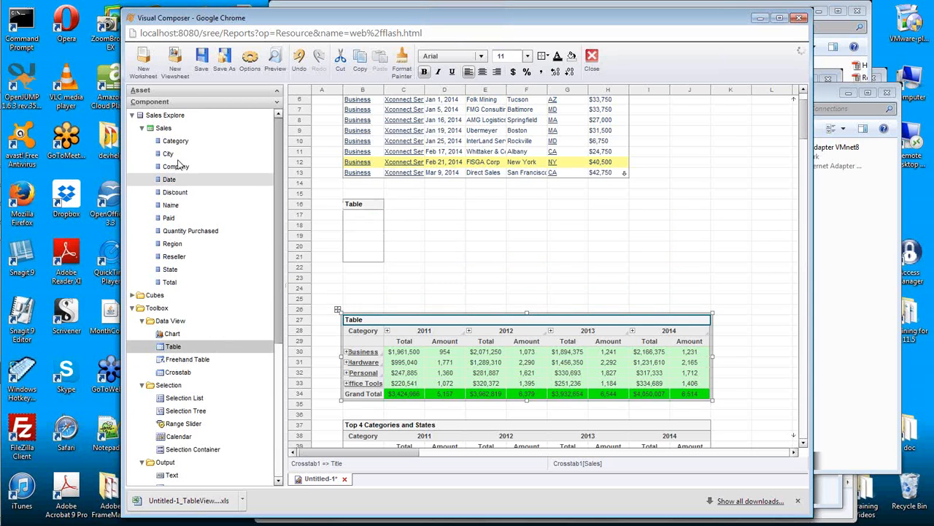
{"action": "left_click_drag", "start_coordinate": [180, 168], "coordinate": [359, 238]}
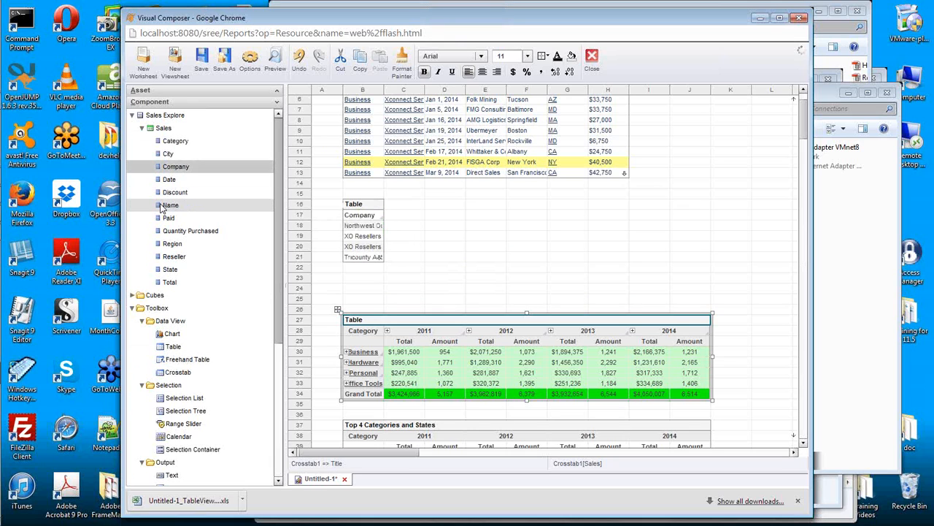
{"action": "left_click_drag", "start_coordinate": [175, 140], "coordinate": [350, 238]}
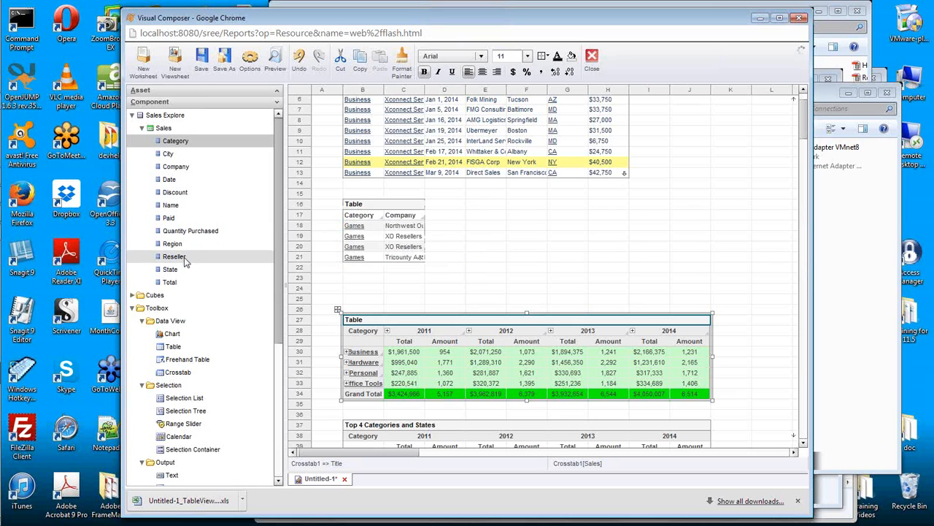
{"action": "left_click_drag", "start_coordinate": [182, 257], "coordinate": [417, 235]}
{"action": "left_click_drag", "start_coordinate": [202, 248], "coordinate": [463, 231]}
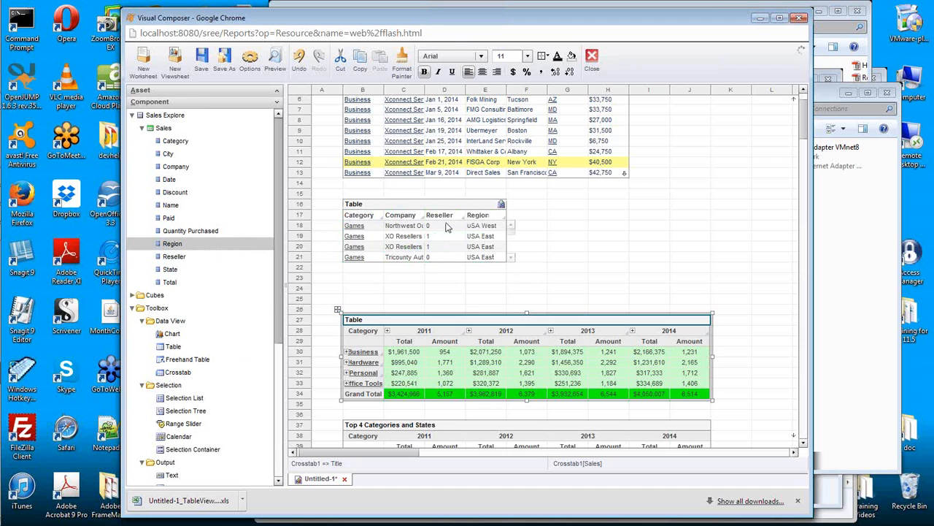
{"action": "left_click", "coordinate": [418, 214]}
{"action": "left_click_drag", "start_coordinate": [424, 264], "coordinate": [425, 296]}
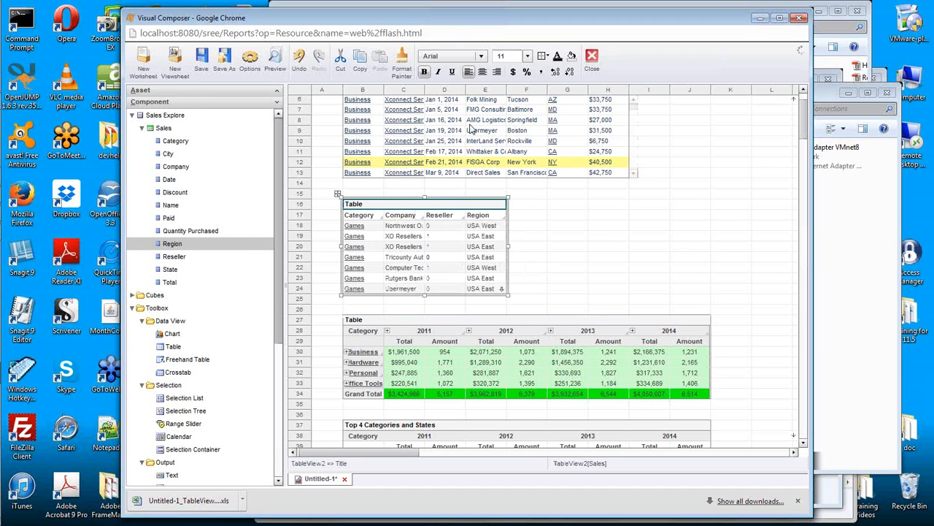
Step: Add TableView2 to the crosstab's flyover views alongside TableView1
{"action": "left_click", "coordinate": [591, 326]}
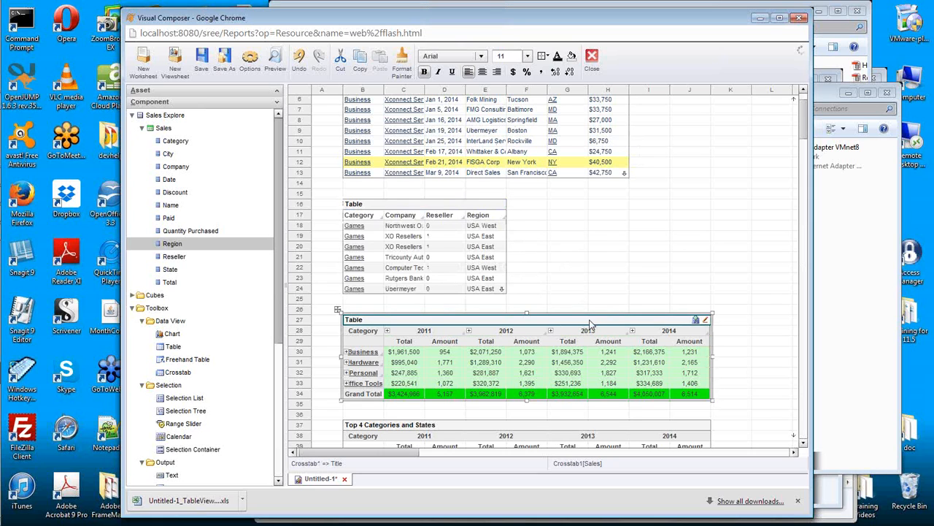
{"action": "right_click", "coordinate": [588, 322]}
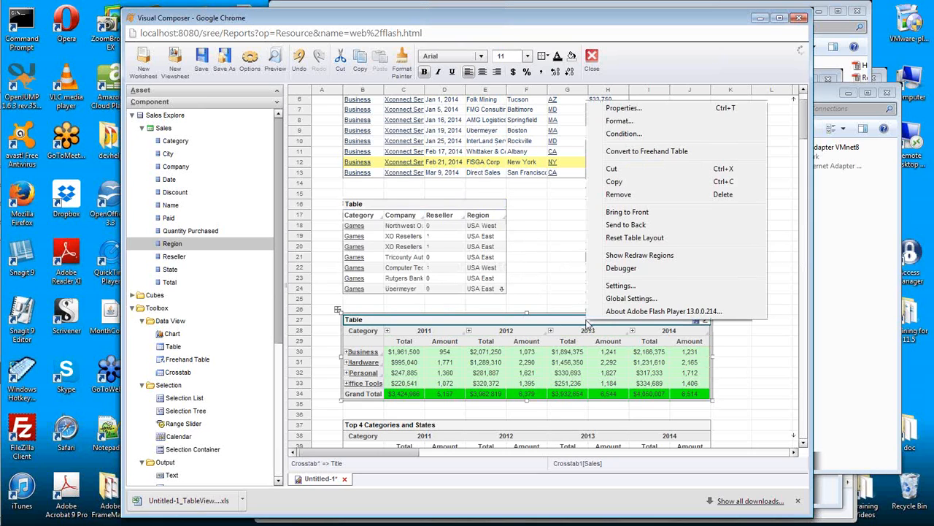
{"action": "left_click", "coordinate": [625, 108]}
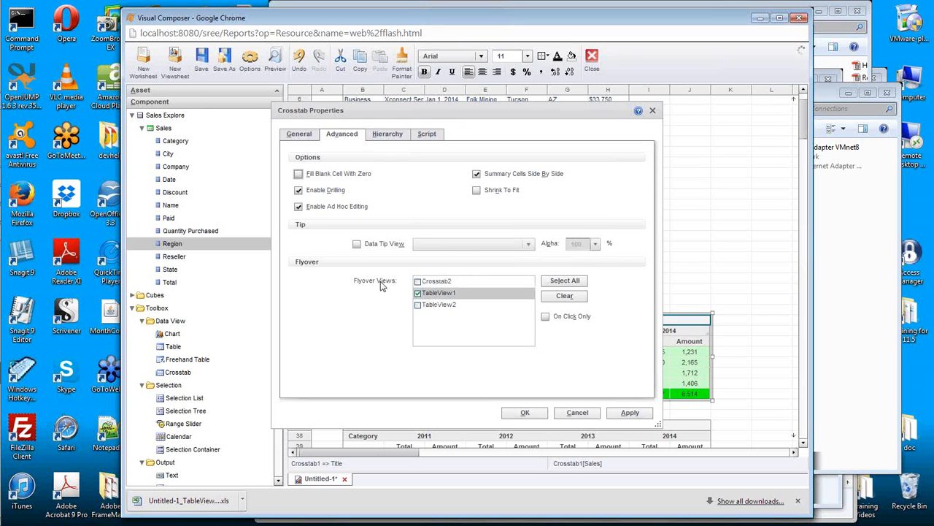
{"action": "left_click", "coordinate": [417, 306]}
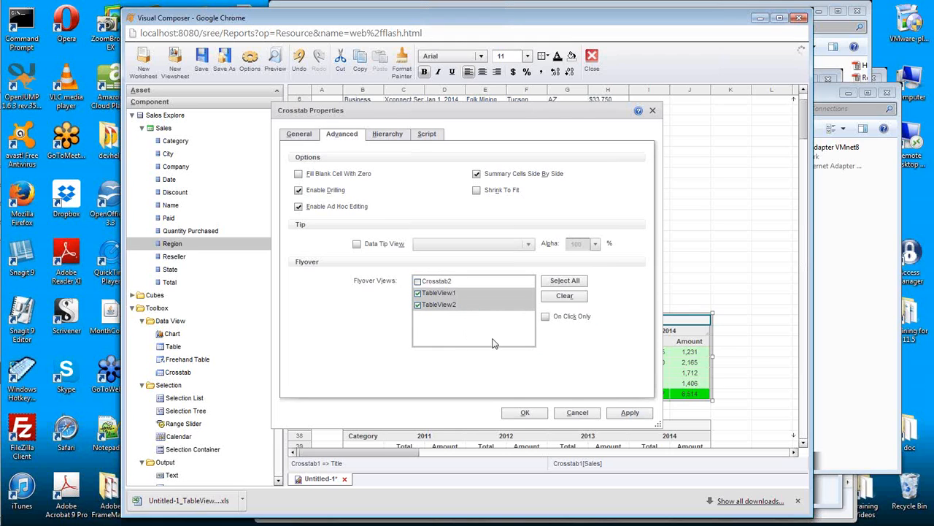
{"action": "left_click", "coordinate": [535, 414]}
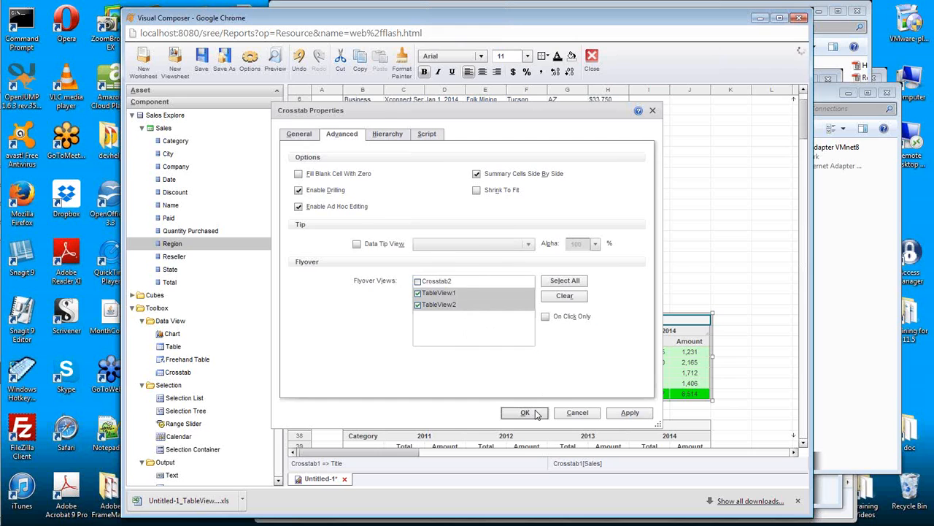
{"action": "mouse_move", "coordinate": [582, 374]}
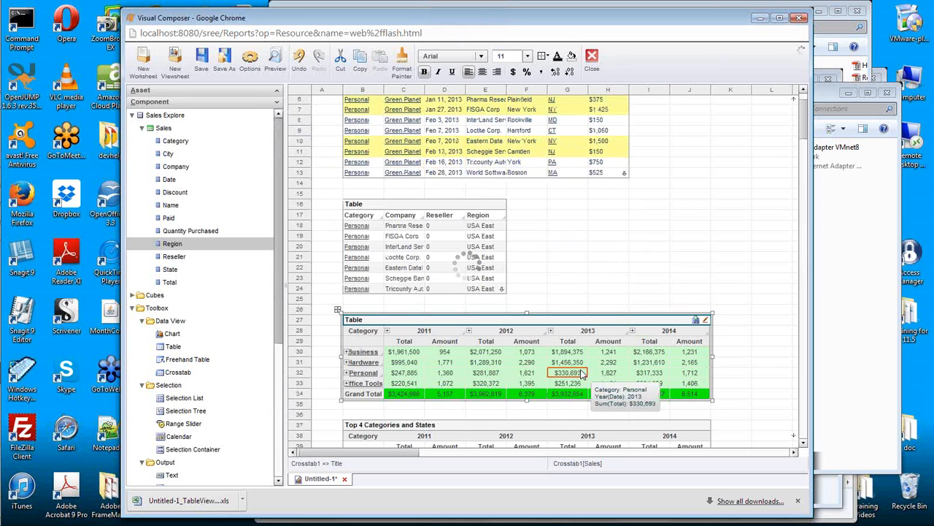
{"action": "mouse_move", "coordinate": [494, 363]}
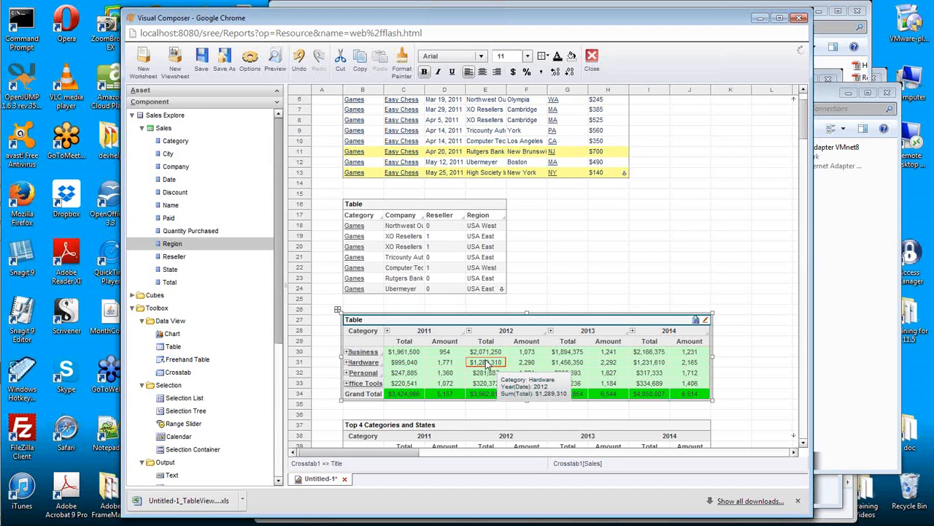
Step: Test the crosstab's flyover filtering on both tables across the category cells for 2011 and 2012, then select the Personal category's 2012 Total cell
{"action": "mouse_move", "coordinate": [450, 367]}
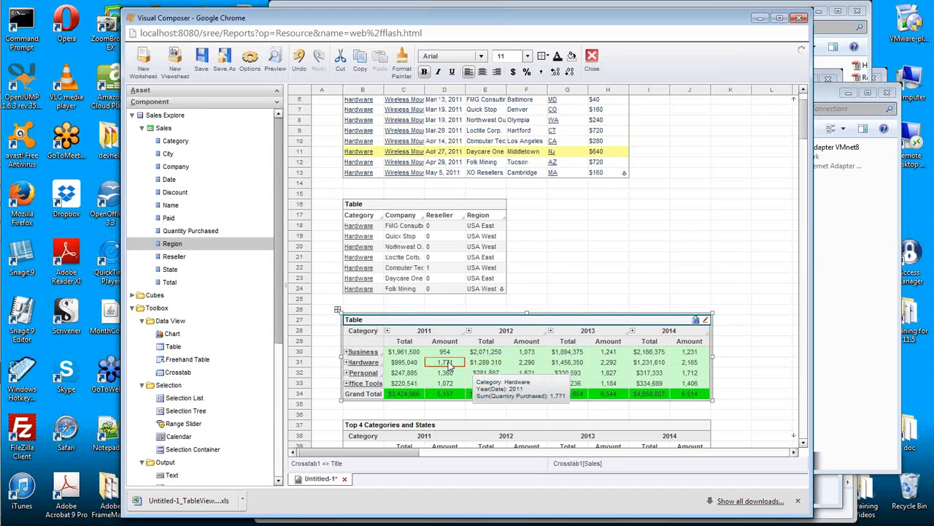
{"action": "mouse_move", "coordinate": [421, 380]}
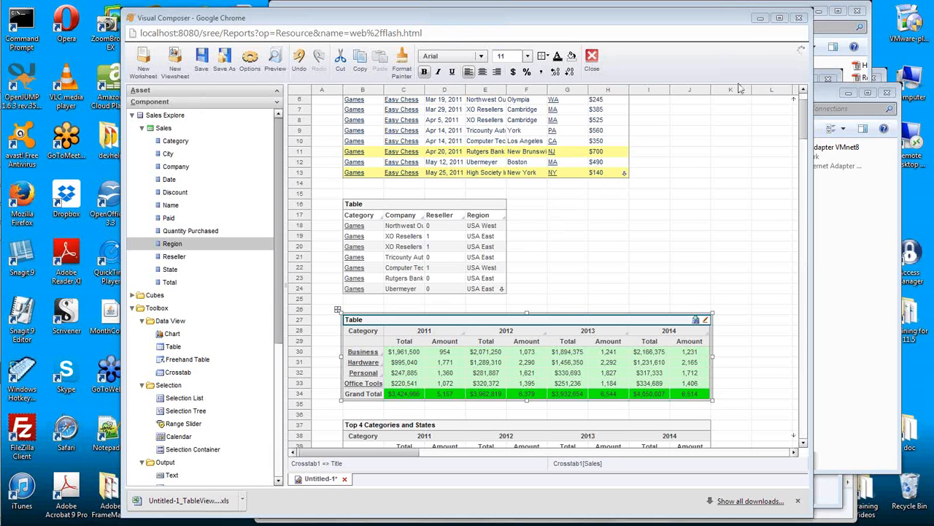
{"action": "left_click", "coordinate": [486, 351]}
{"action": "left_click", "coordinate": [485, 362]}
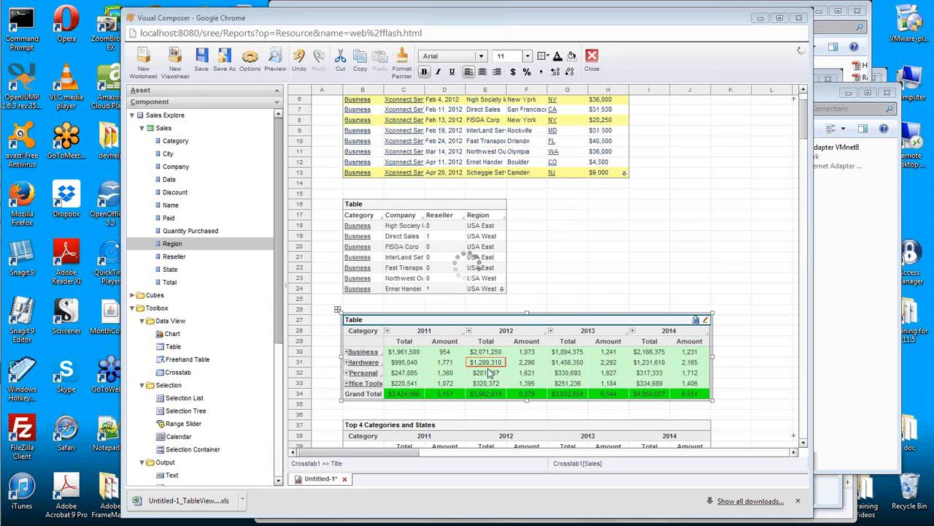
{"action": "left_click", "coordinate": [485, 372]}
{"action": "mouse_move", "coordinate": [489, 365]}
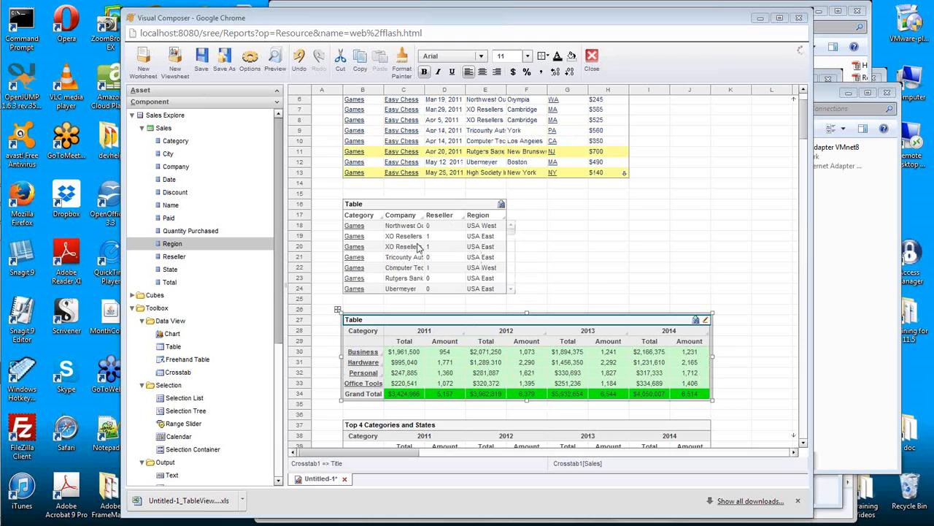
{"action": "left_click", "coordinate": [486, 372]}
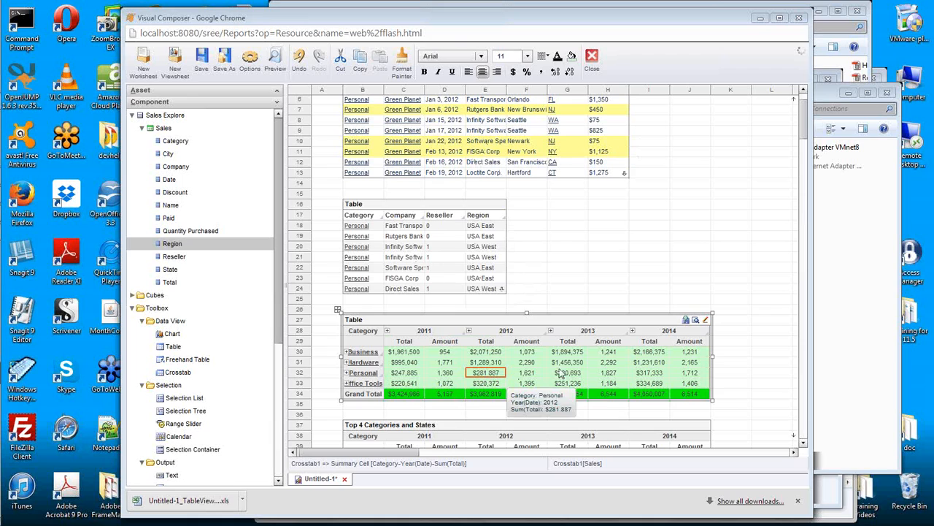
{"action": "mouse_move", "coordinate": [584, 374]}
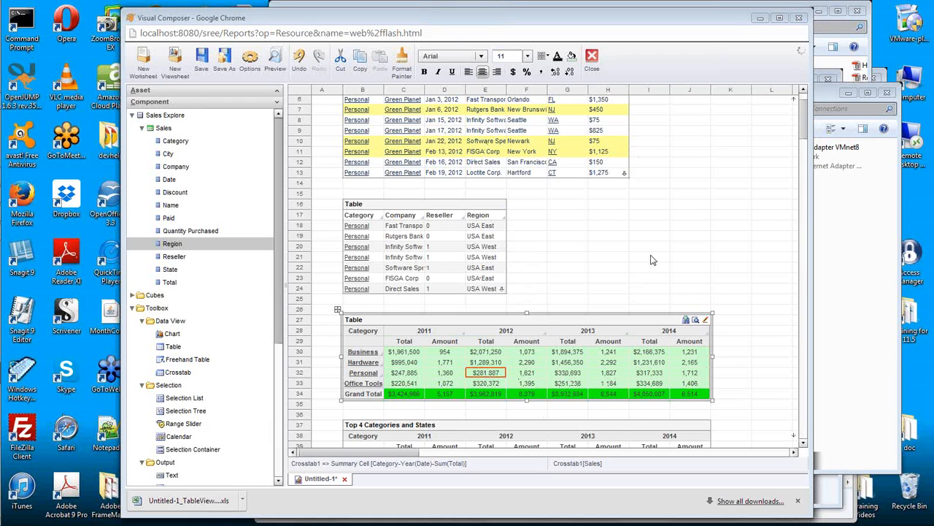